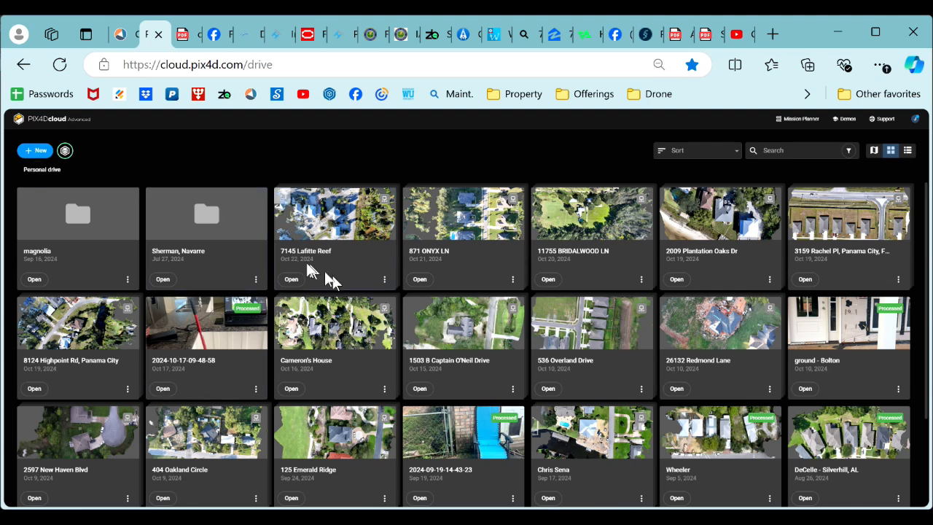
left_click(41, 153)
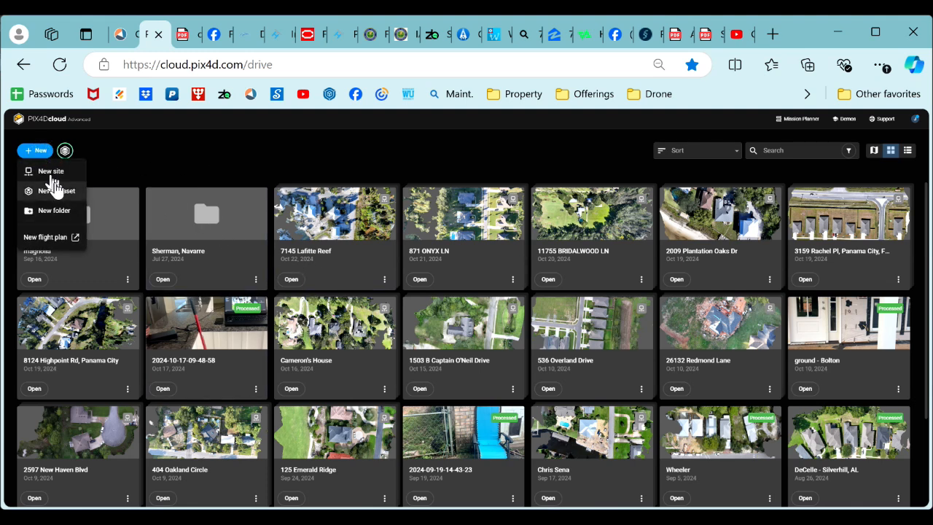
left_click(168, 166)
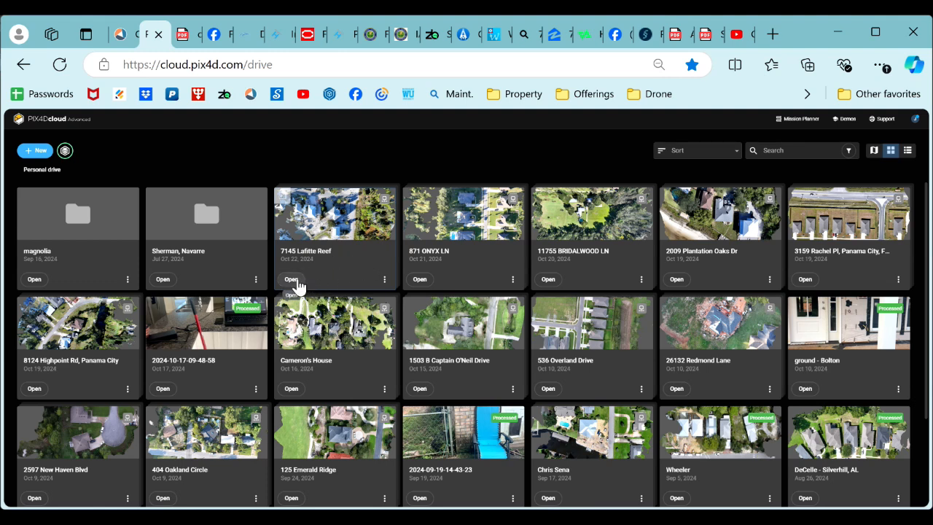
Open the site dated Oct 22, 2024 from the personal drive and bring its orthomosaic into view
left_click(294, 282)
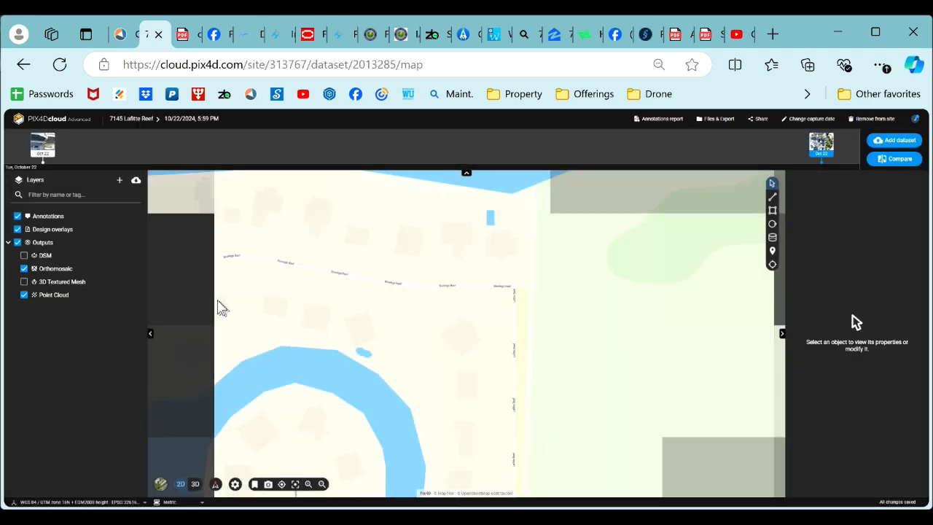
scroll(473, 342, "down", 2)
scroll(474, 343, "up", 5)
scroll(474, 343, "down", 2)
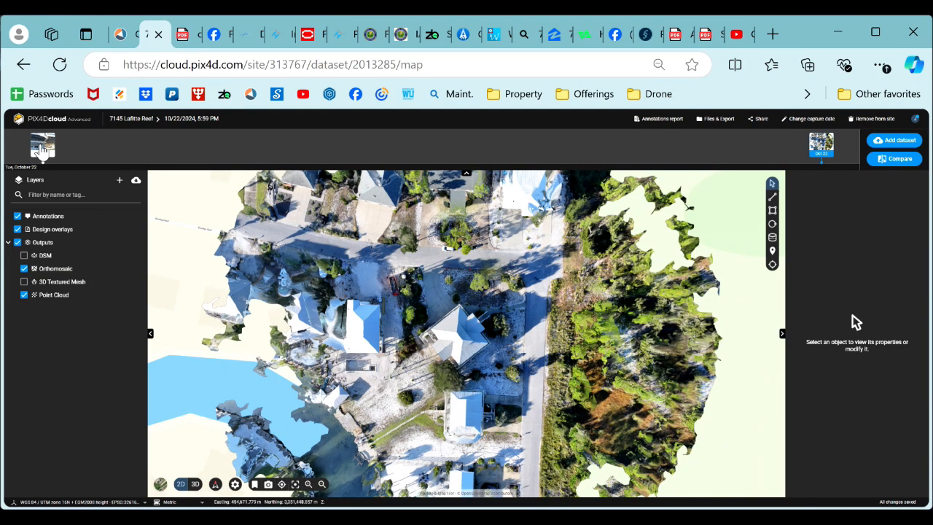
Switch to the site's 4:57 PM dataset and return to the 5:59 PM aerial dataset
left_click(827, 156)
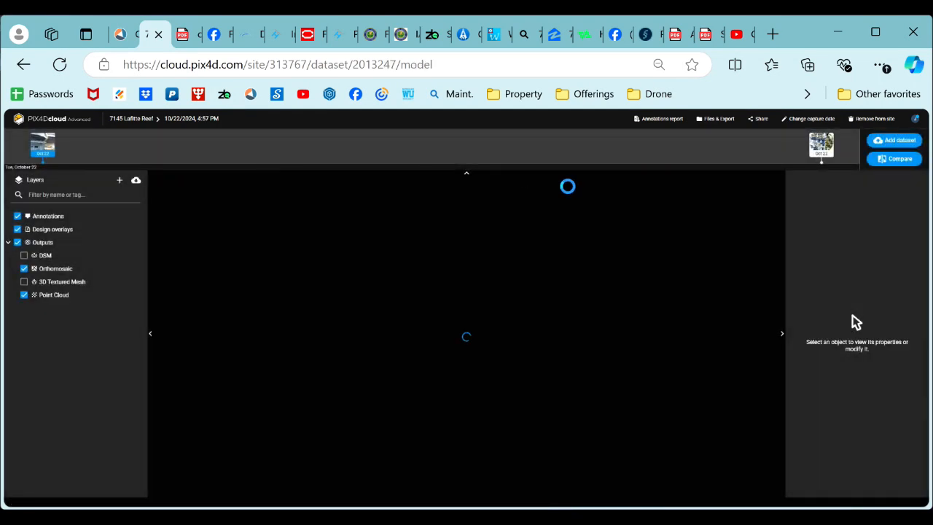
left_click(818, 147)
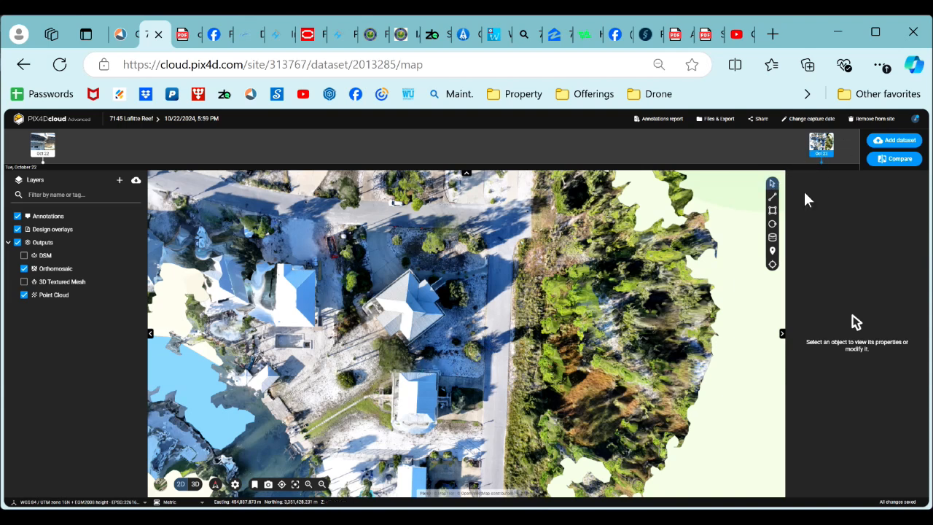
left_click(821, 153)
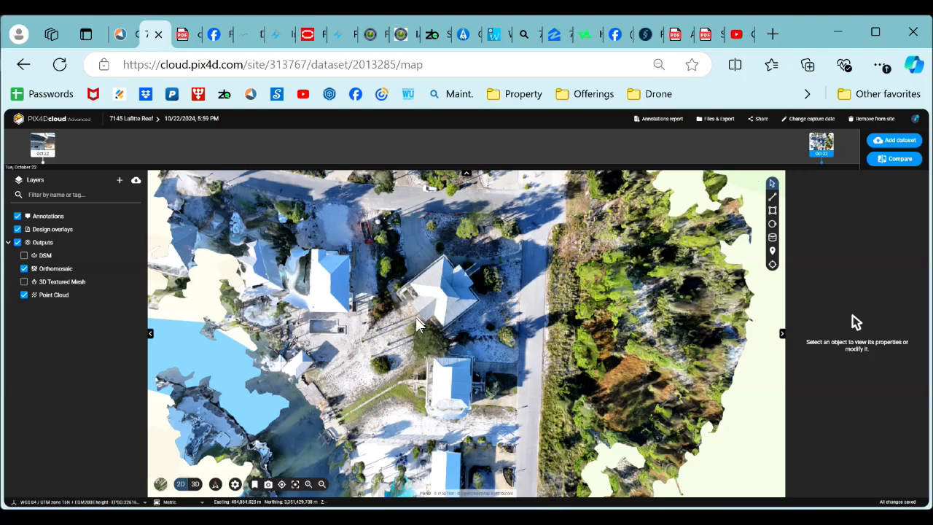
Examine the orthomosaic around the angled-roof house beside the road, comparing the close-up with the full captured area
scroll(427, 334, "up", 3)
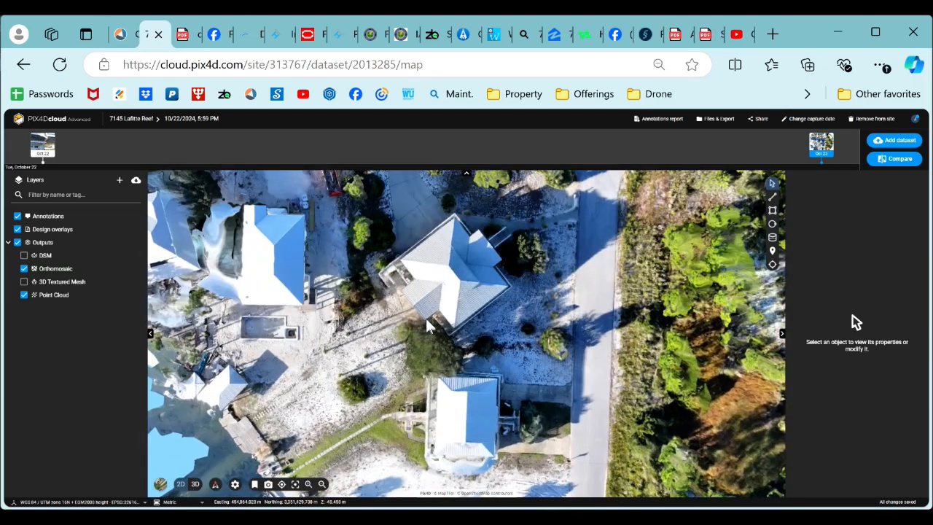
scroll(429, 327, "down", 3)
scroll(429, 326, "up", 2)
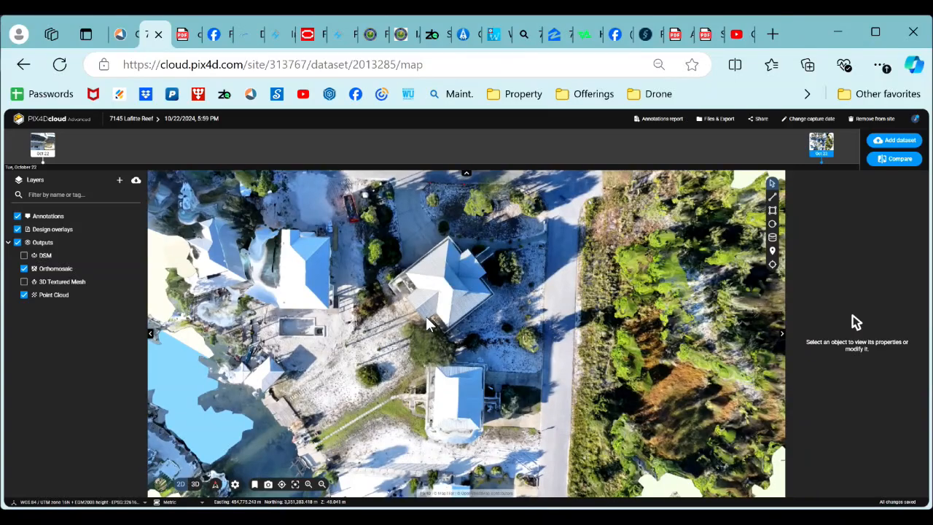
left_click_drag(427, 318, 429, 337)
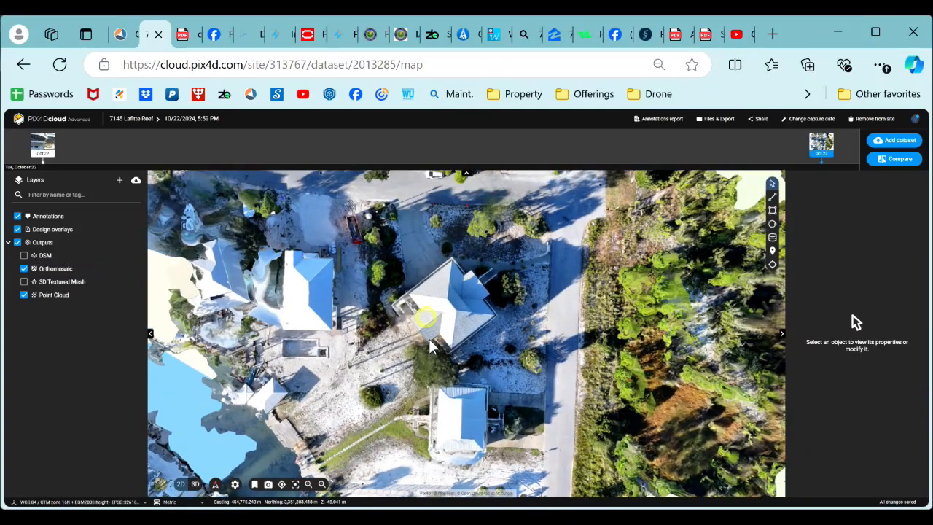
scroll(429, 337, "up", 2)
scroll(429, 337, "down", 2)
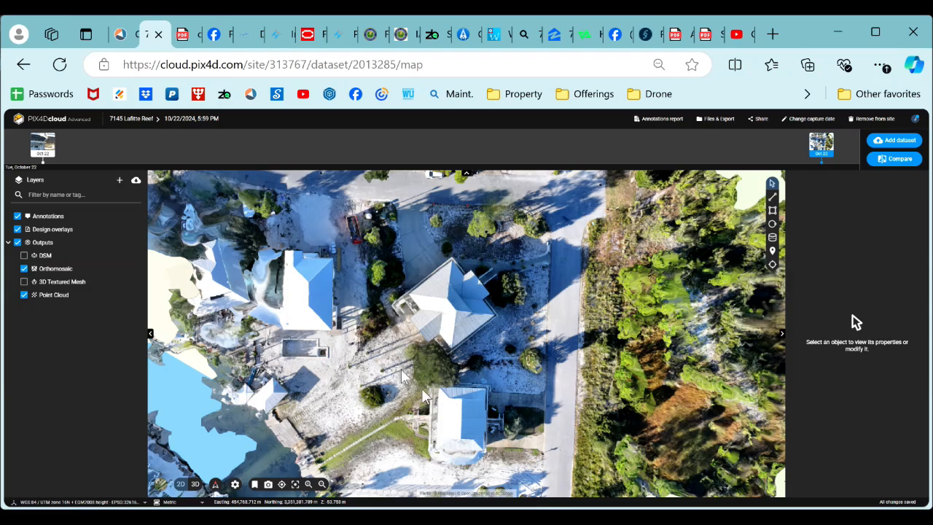
mouse_move(431, 384)
left_mouse_down()
mouse_move(439, 376)
mouse_move(433, 395)
mouse_move(425, 387)
left_mouse_up()
scroll(412, 387, "down", 5)
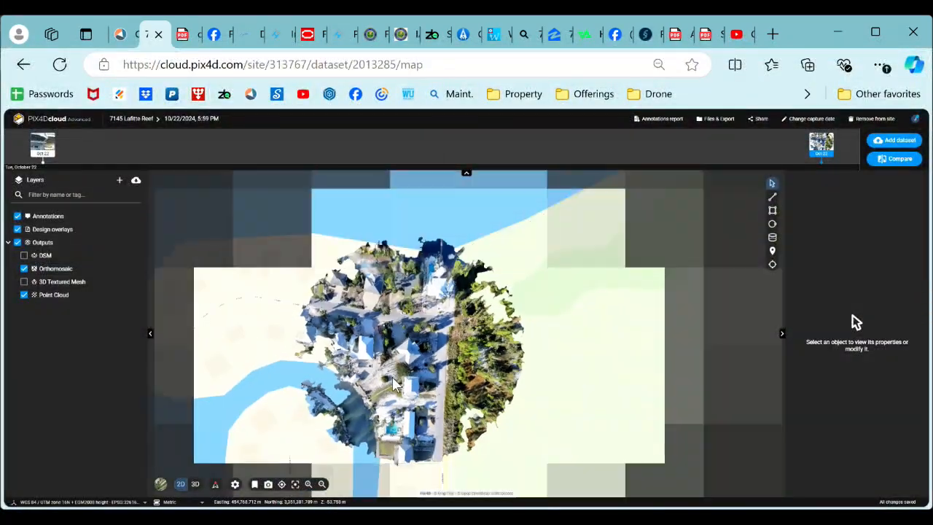
scroll(394, 387, "up", 5)
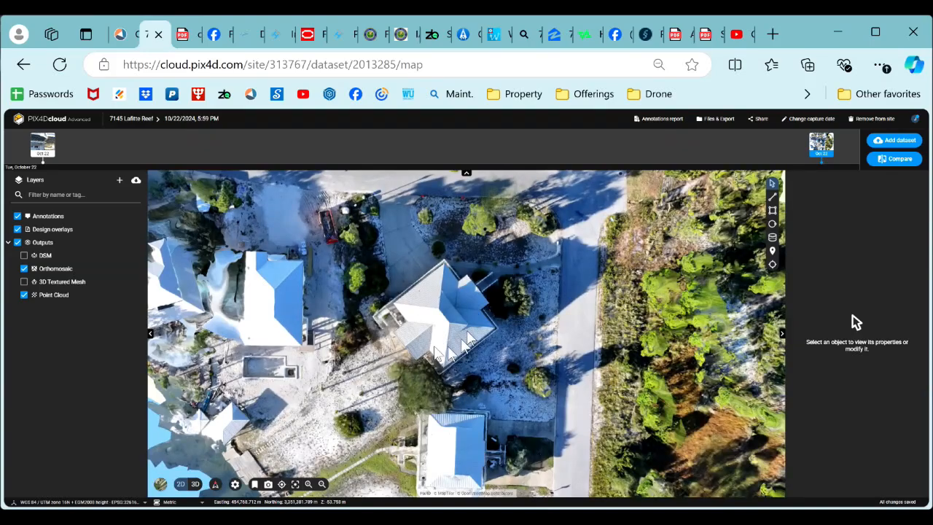
scroll(434, 330, "down", 2)
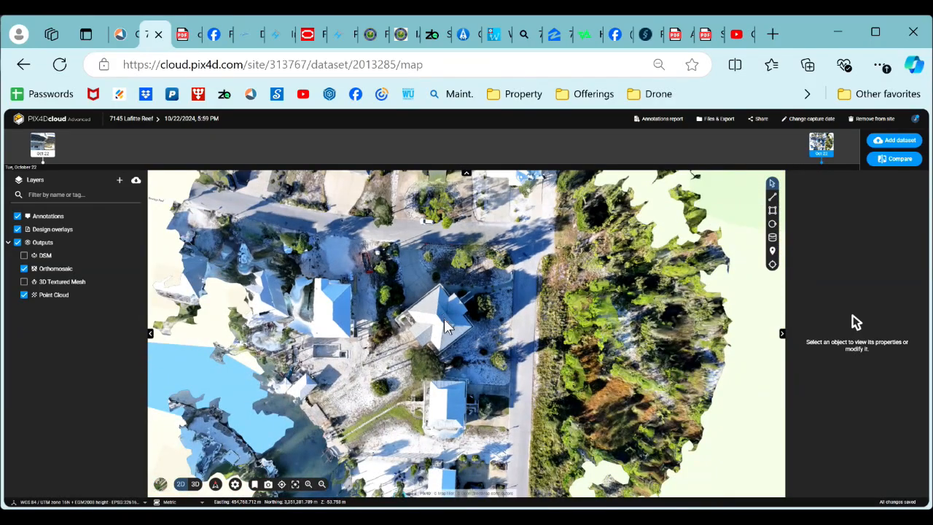
scroll(442, 334, "up", 2)
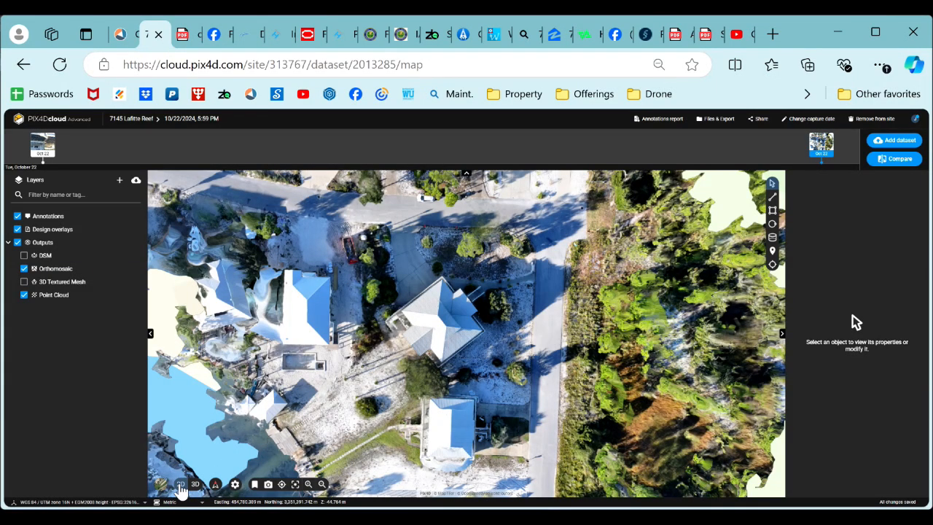
View the site's point cloud in 3D, then return to the 2D map
left_click(195, 483)
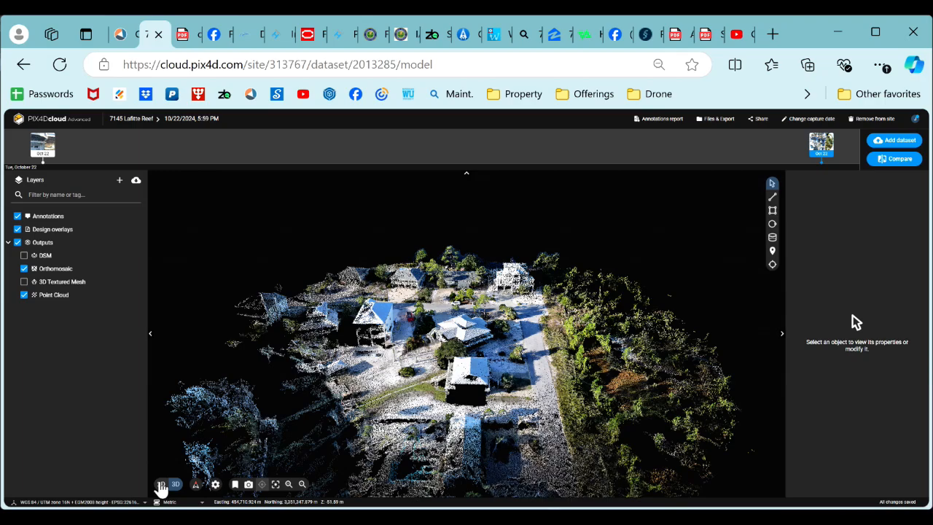
left_click(161, 485)
scroll(469, 350, "up", 2)
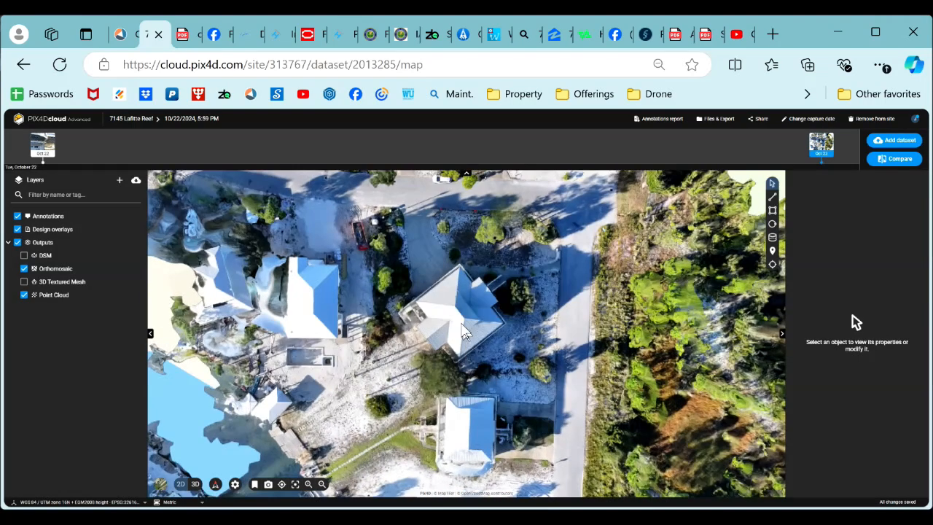
Inspect the metal roof of the angled house and its surroundings in the 2D orthomosaic at different scales
scroll(461, 324, "down", 1)
scroll(459, 336, "up", 3)
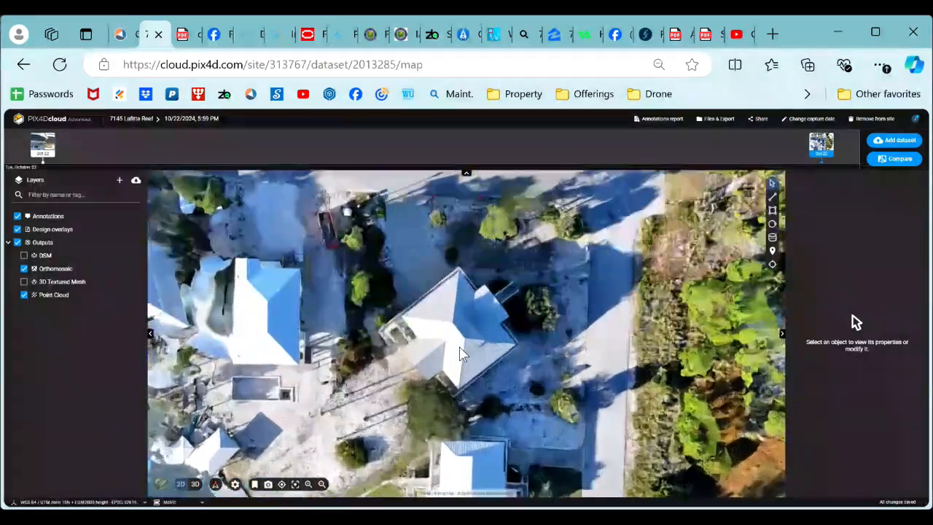
scroll(437, 306, "down", 3)
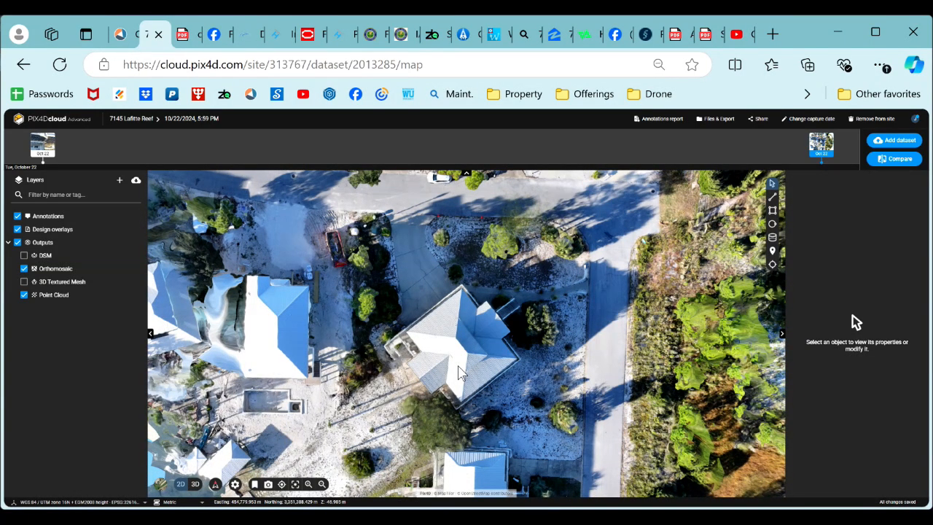
scroll(461, 373, "up", 2)
scroll(462, 371, "down", 2)
scroll(461, 373, "up", 2)
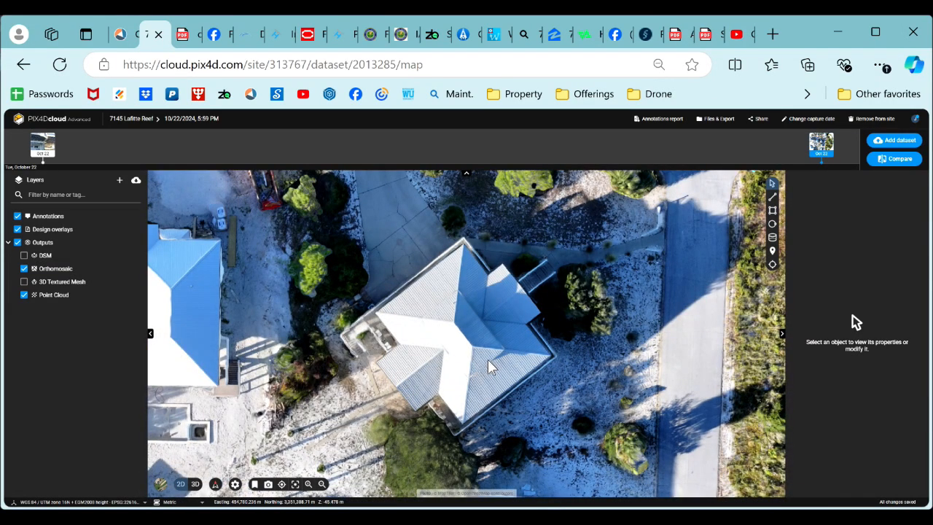
scroll(488, 366, "down", 3)
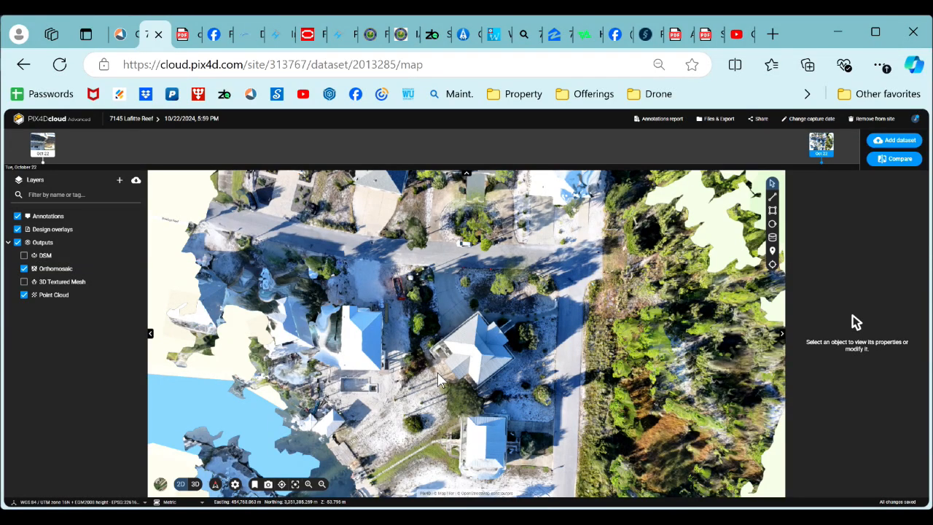
scroll(481, 375, "up", 2)
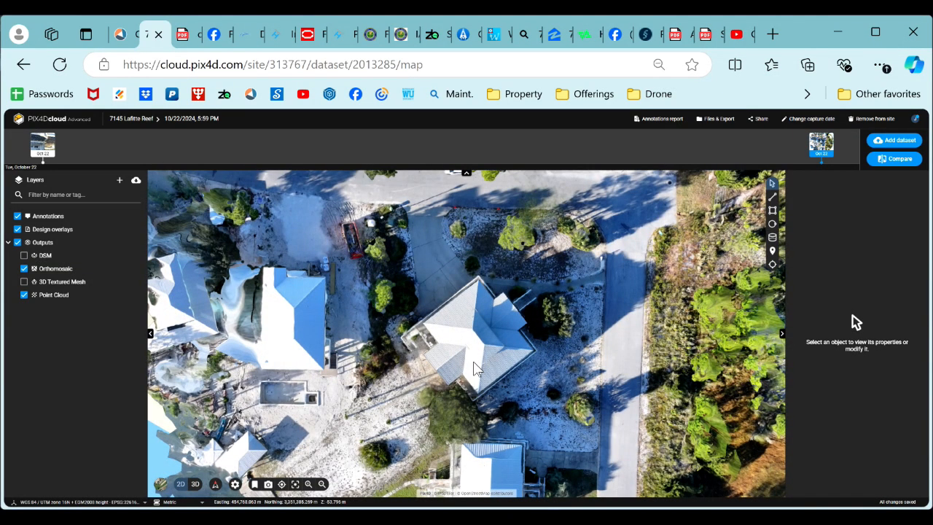
scroll(463, 401, "down", 2)
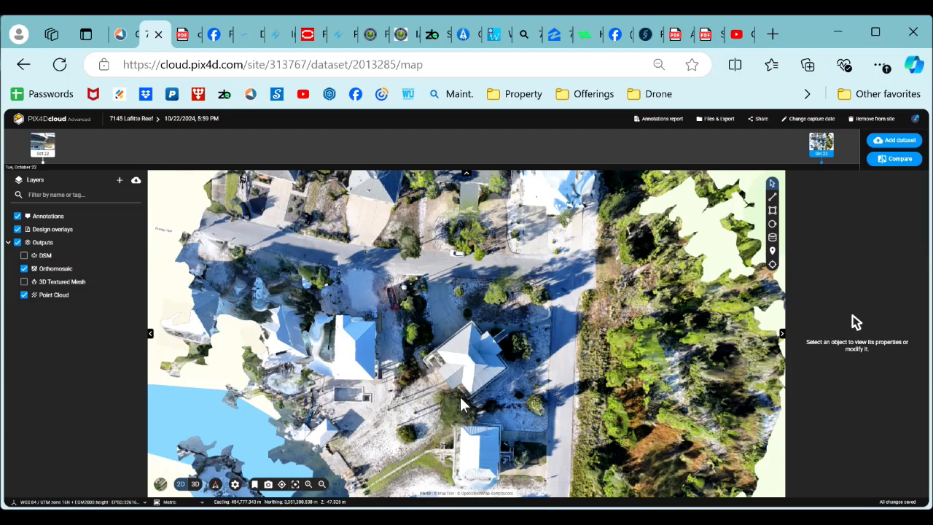
Draw a line annotation about 13.5 m long along the southeast eave of the angled house's roof
scroll(470, 398, "up", 5)
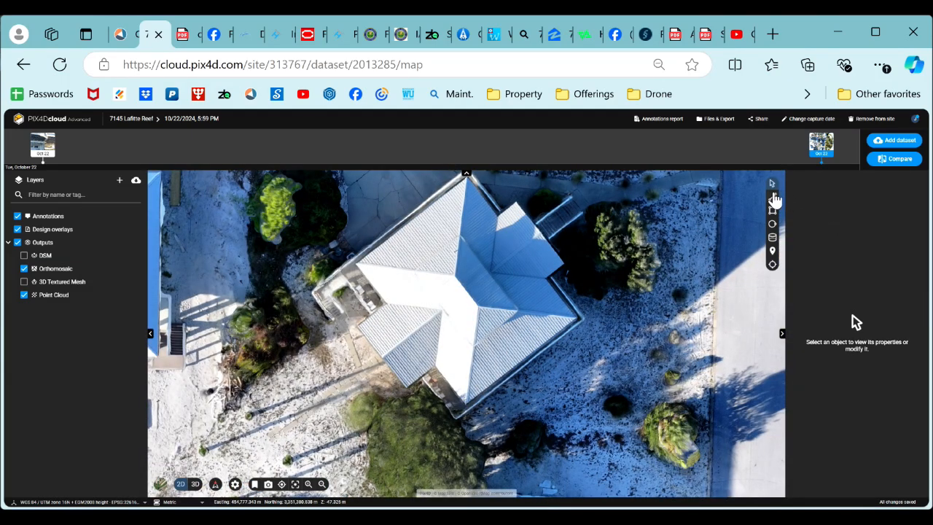
left_click(774, 198)
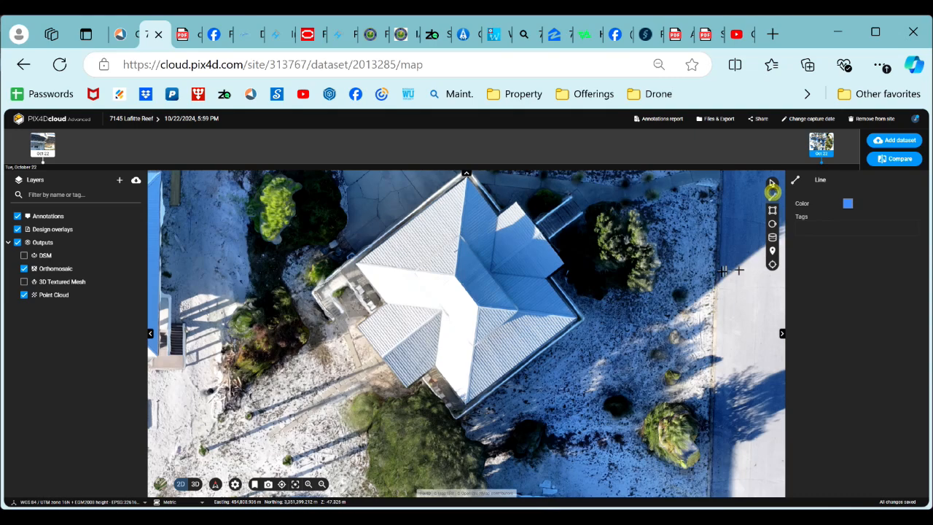
scroll(471, 403, "up", 3)
left_click(460, 403)
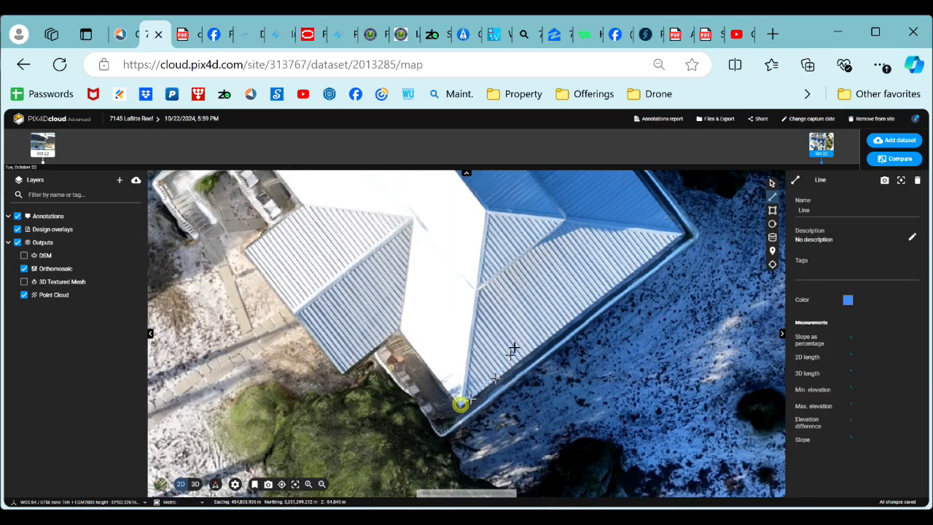
left_click(681, 232)
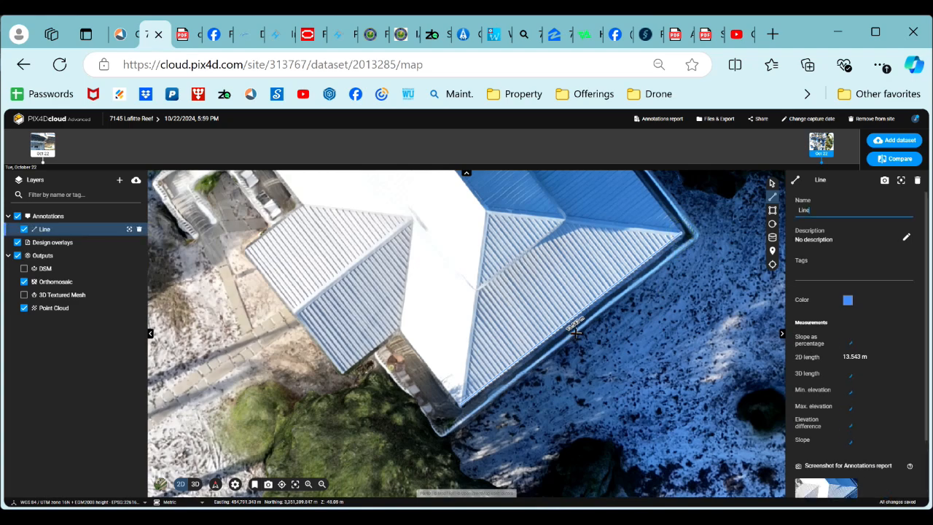
Set the site's measurement units to US Imperial
scroll(573, 335, "up", 3)
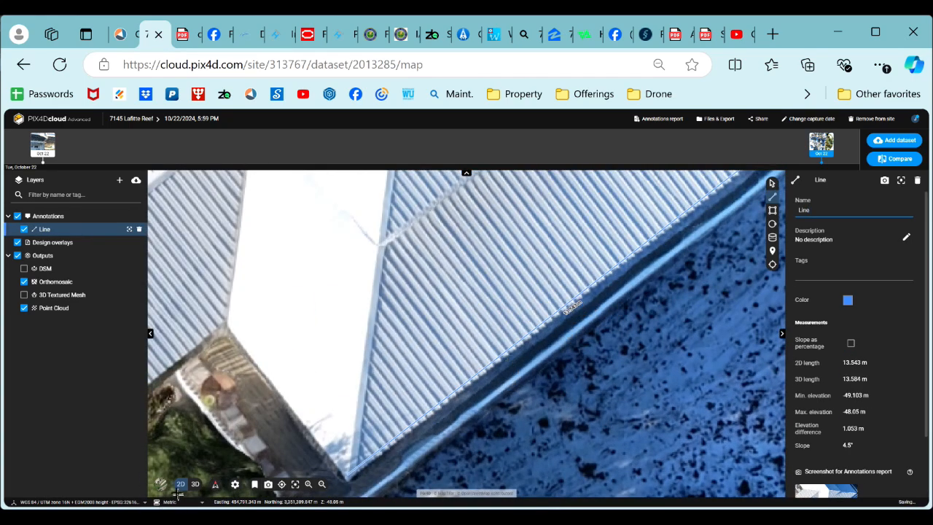
left_click(170, 503)
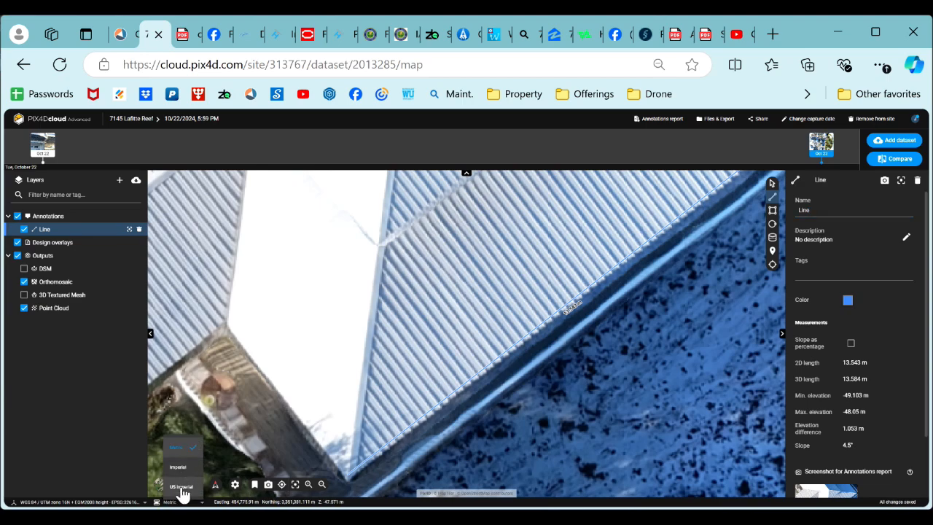
left_click(181, 486)
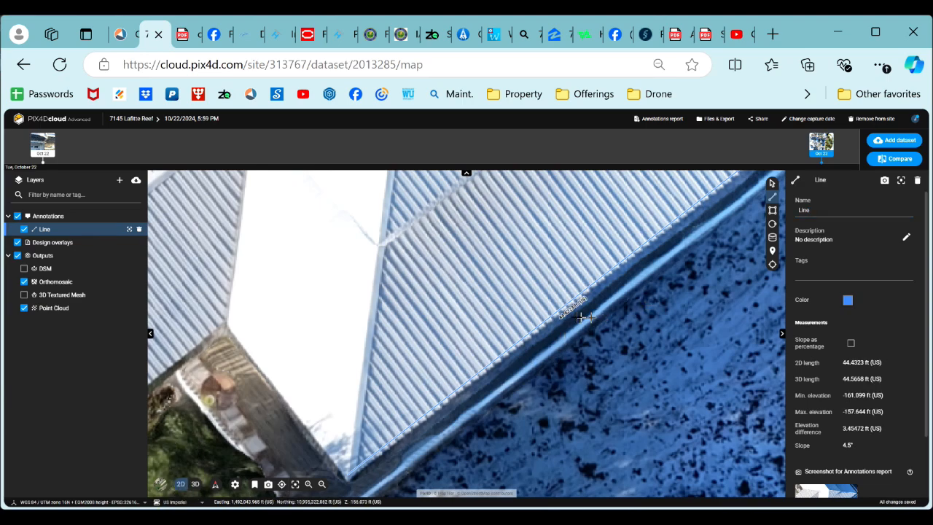
Examine the eave line's length label and how closely the line follows the roof edge
scroll(572, 321, "up", 5)
scroll(538, 291, "down", 5)
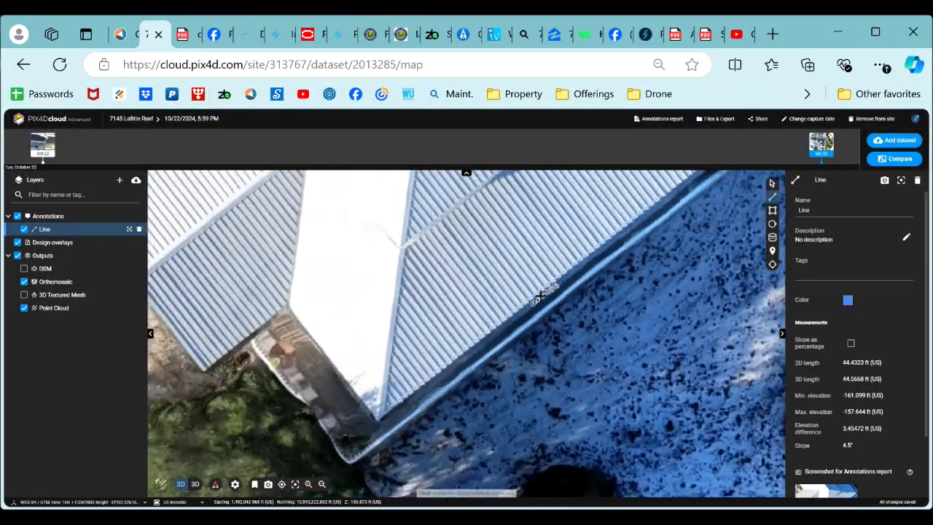
scroll(535, 306, "up", 4)
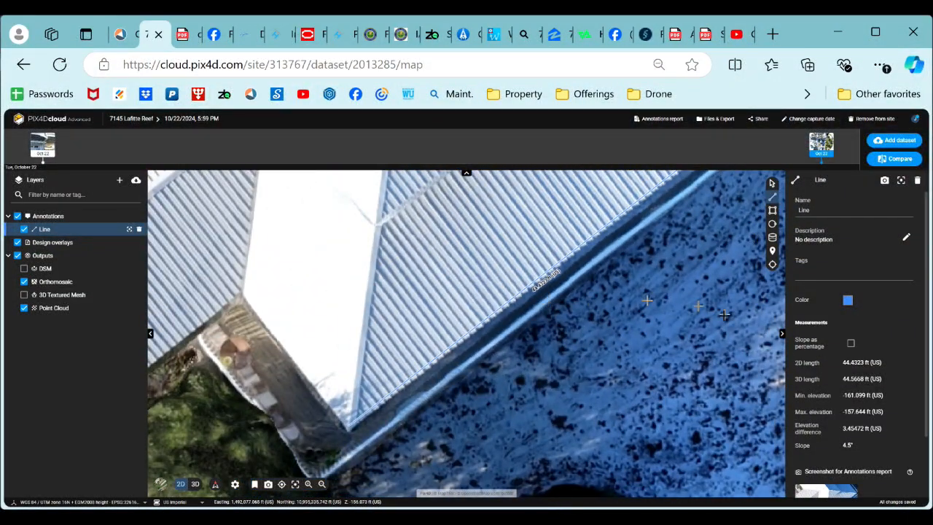
scroll(534, 275, "up", 3)
scroll(524, 271, "down", 4)
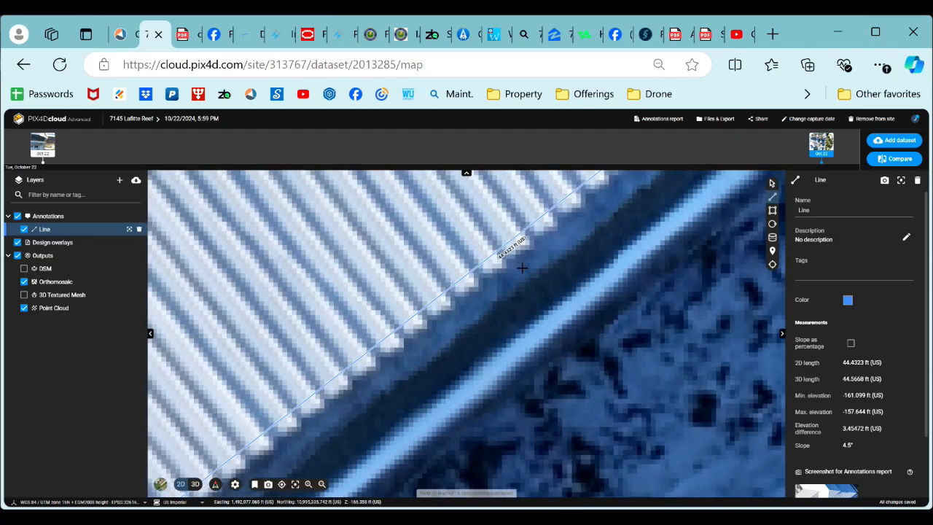
scroll(523, 289, "up", 3)
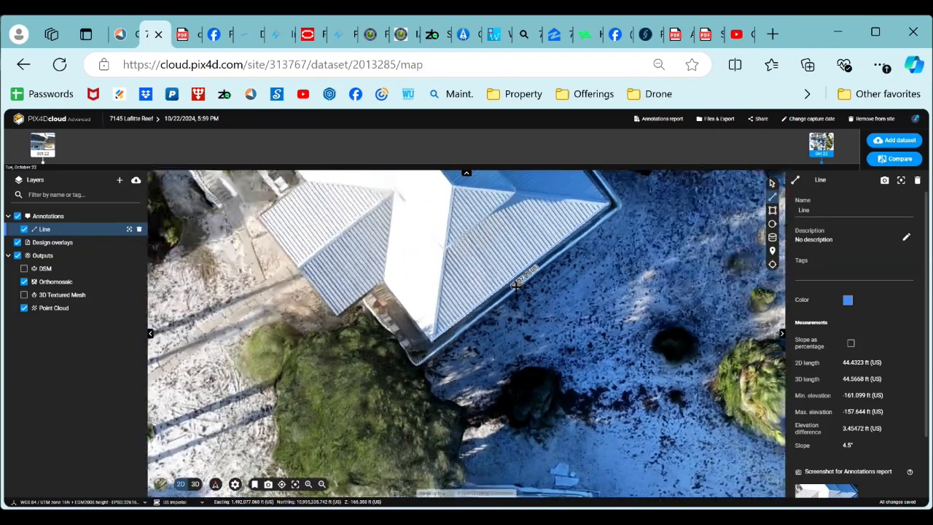
scroll(523, 291, "down", 4)
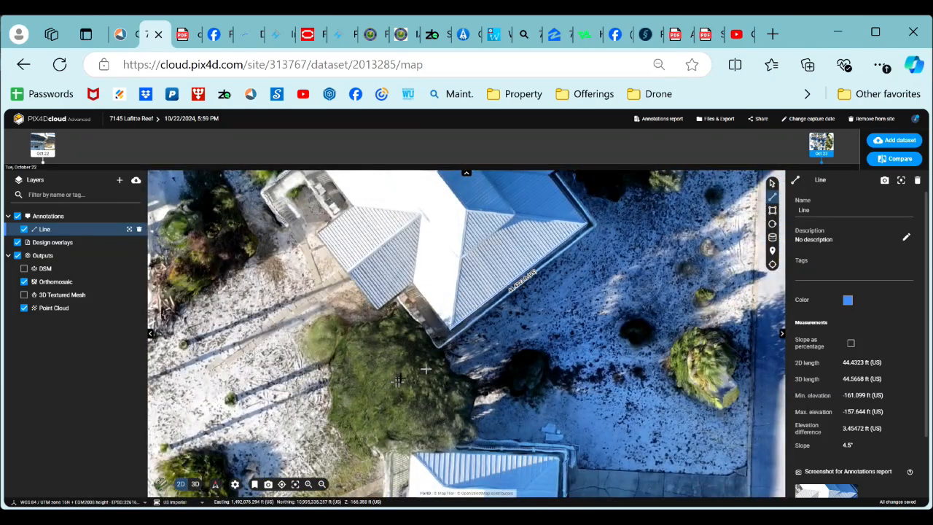
Examine the full roof of the angled house and its eave line annotation in the 2D orthomosaic at several scales
scroll(493, 290, "down", 2)
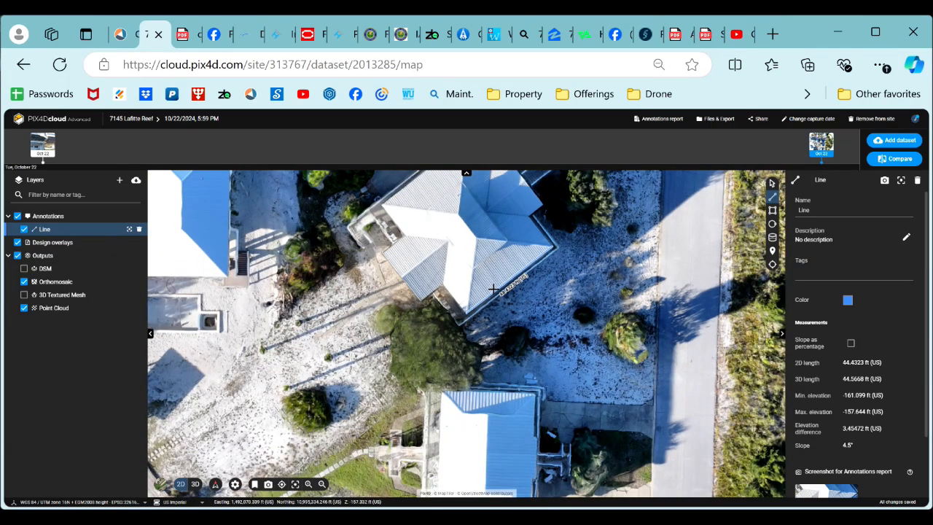
scroll(500, 289, "up", 3)
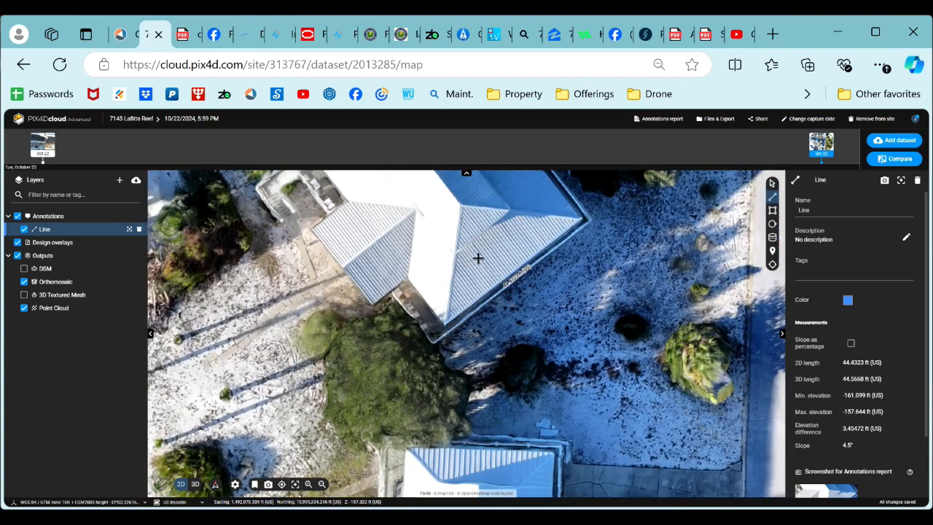
scroll(503, 277, "up", 3)
scroll(506, 283, "down", 5)
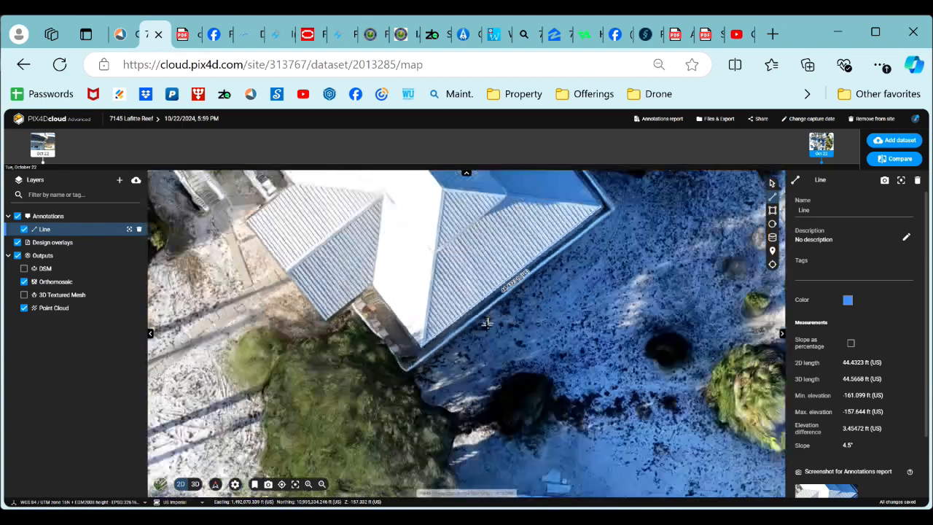
scroll(467, 303, "up", 2)
scroll(464, 293, "up", 2)
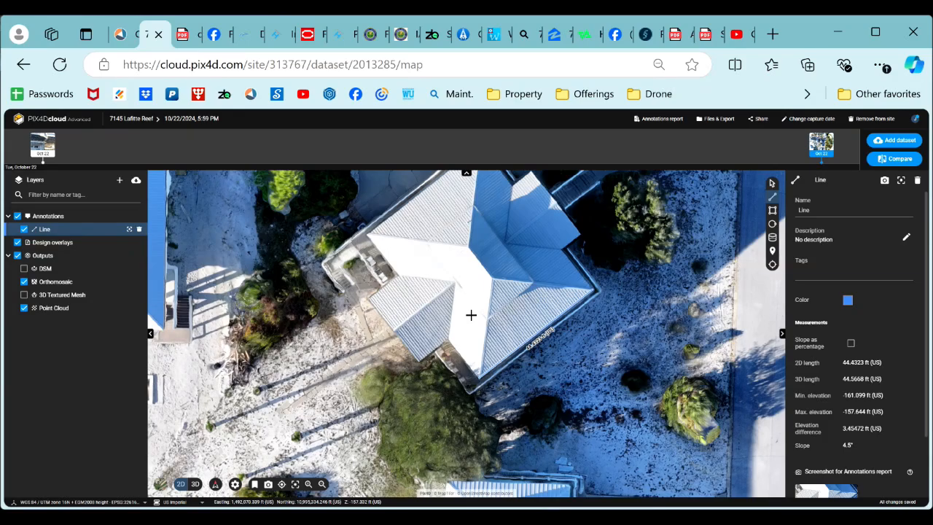
left_click_drag(470, 314, 435, 375)
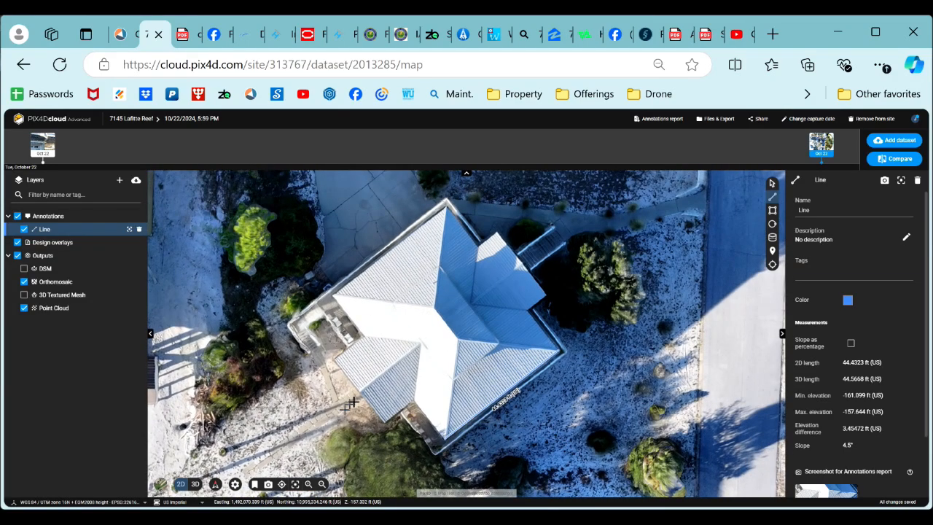
scroll(496, 413, "up", 3)
scroll(502, 385, "down", 2)
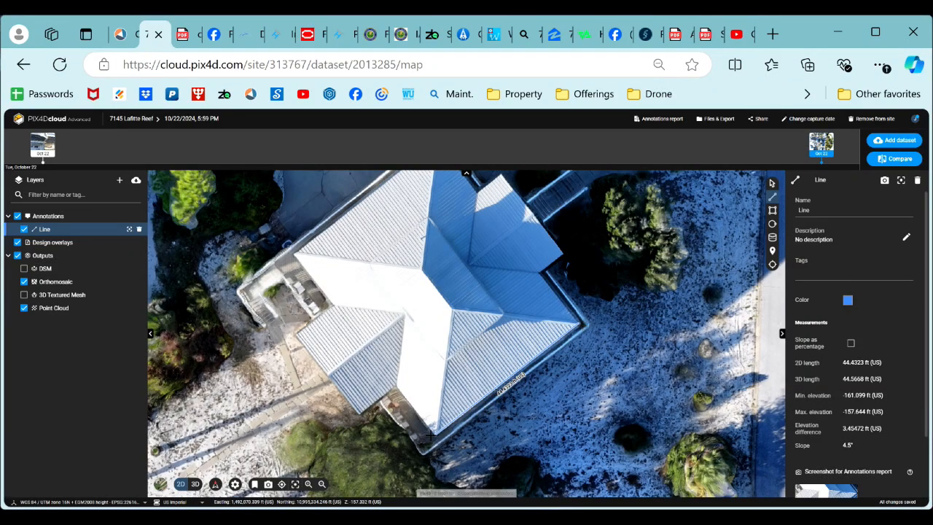
scroll(422, 433, "down", 2)
Examine the two red ground markers along the road edge north of the angled house and where they lie relative to the house
scroll(353, 265, "up", 5)
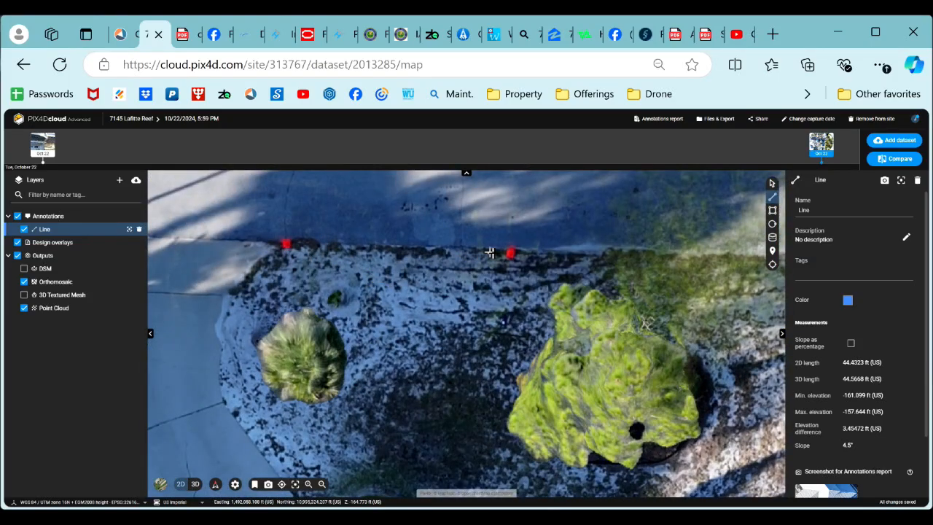
scroll(368, 318, "down", 3)
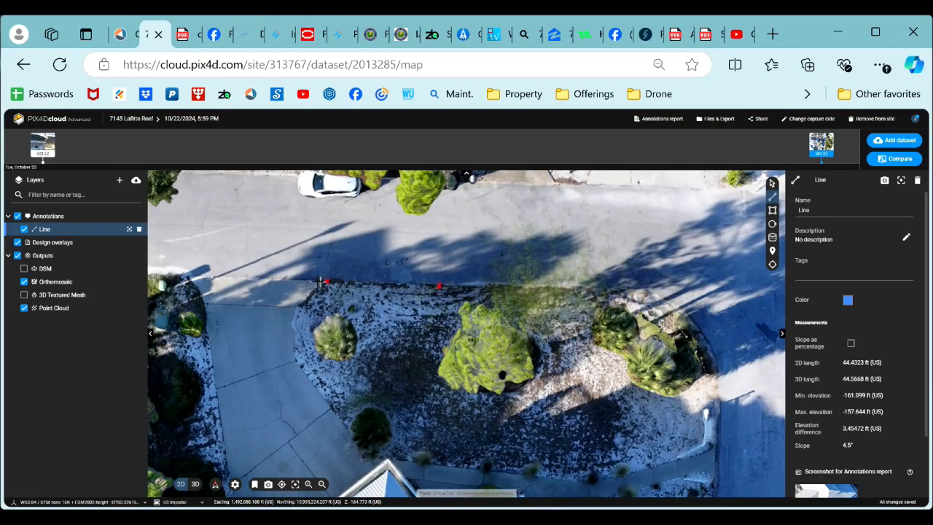
scroll(439, 300, "down", 2)
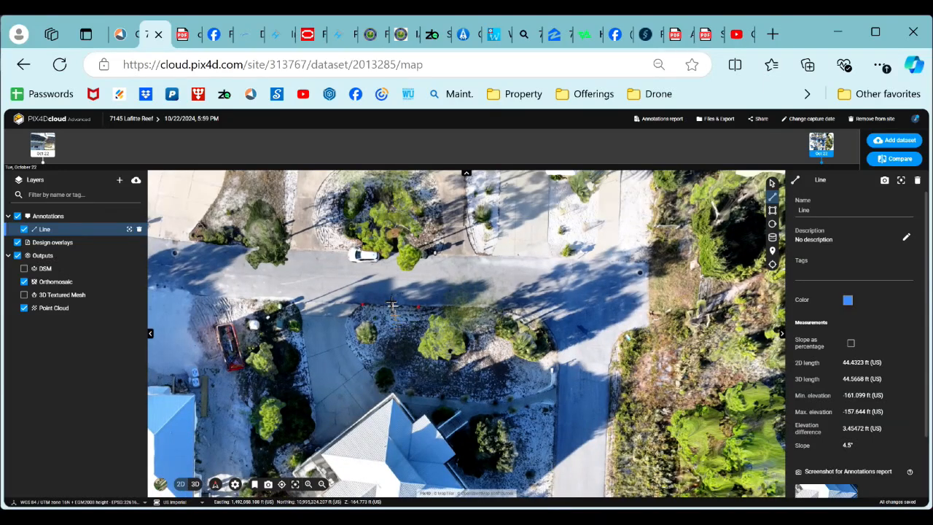
scroll(391, 301, "up", 4)
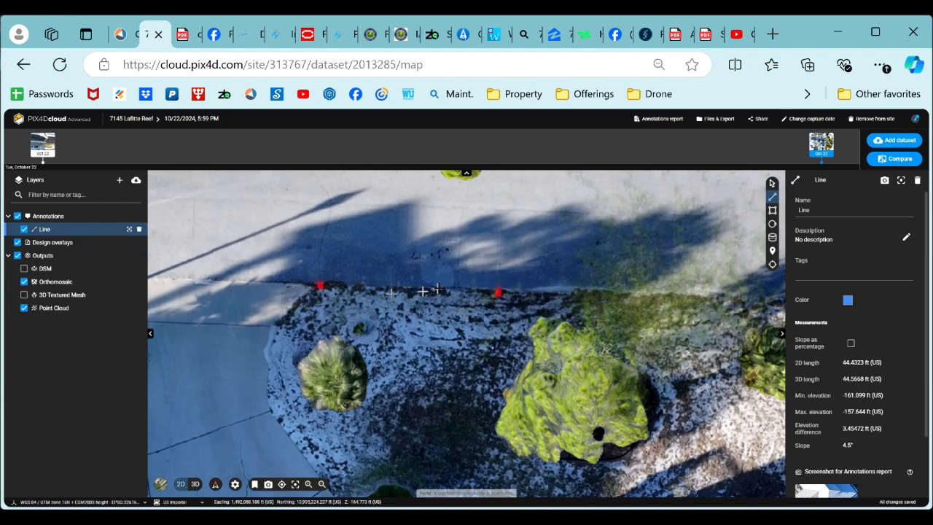
scroll(464, 292, "down", 3)
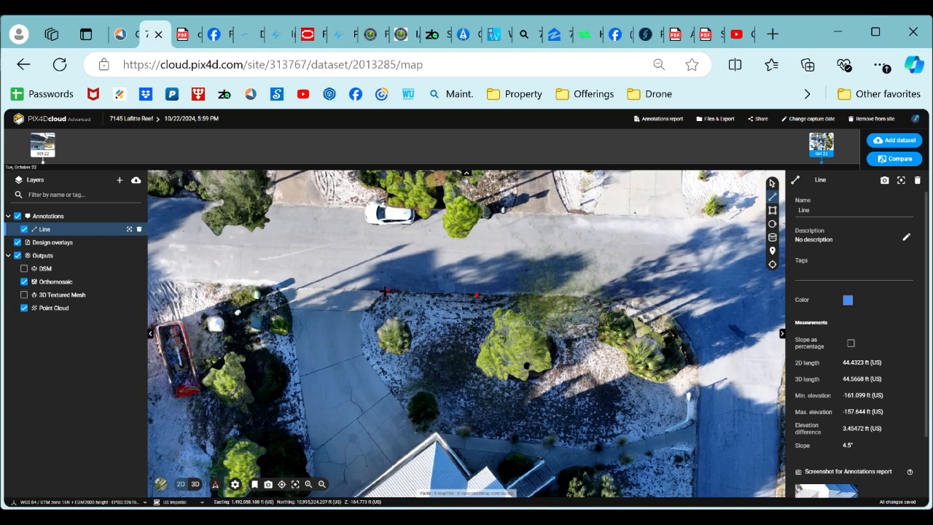
scroll(427, 329, "up", 3)
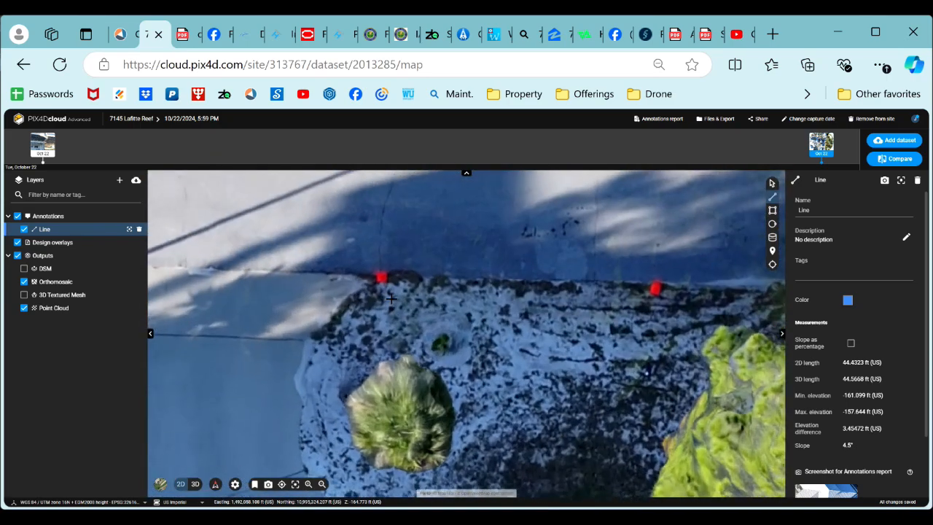
scroll(426, 330, "down", 5)
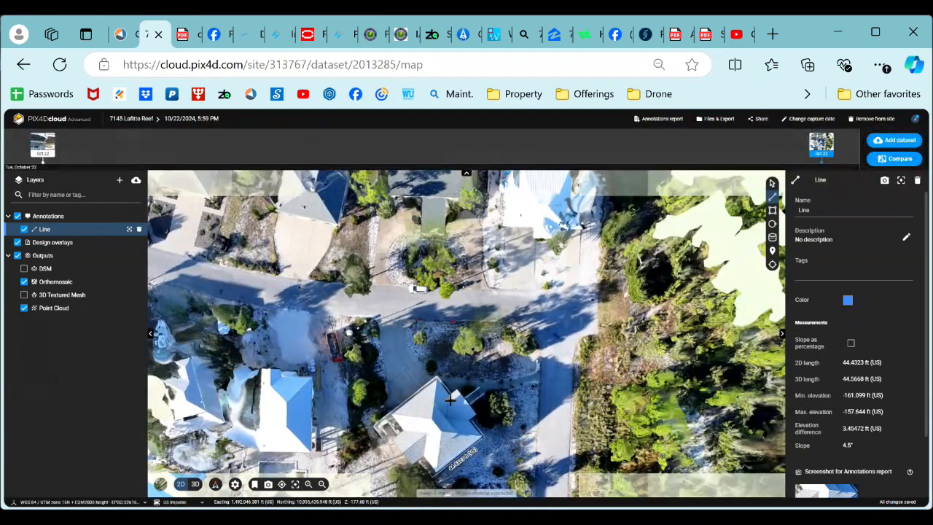
left_click_drag(442, 411, 467, 335)
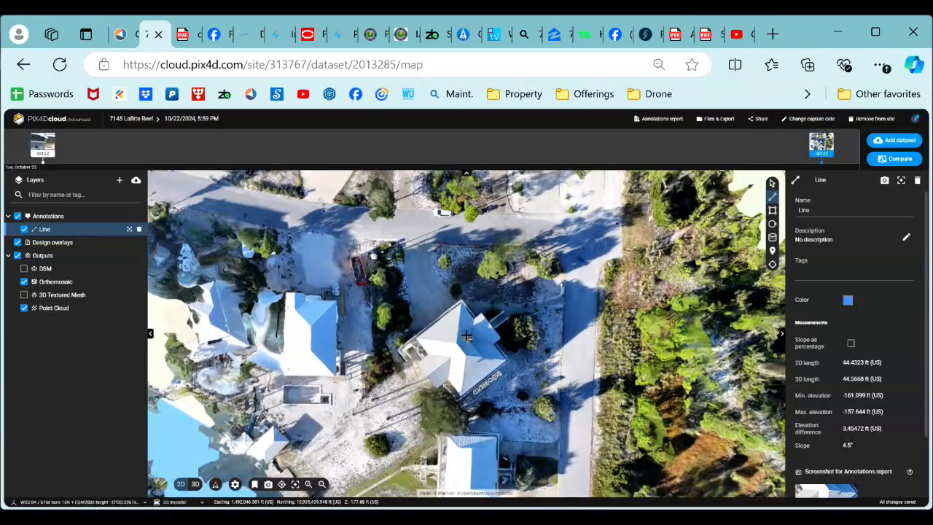
scroll(460, 342, "up", 2)
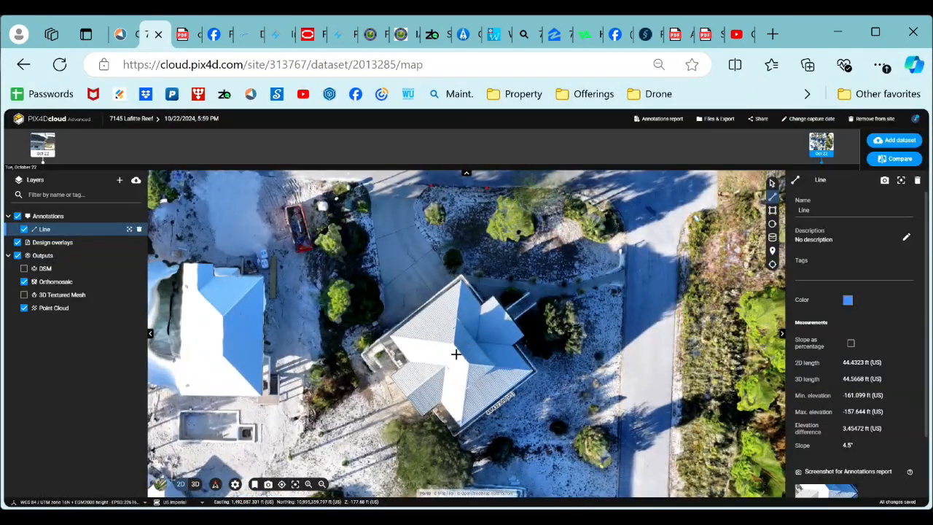
scroll(455, 356, "down", 1)
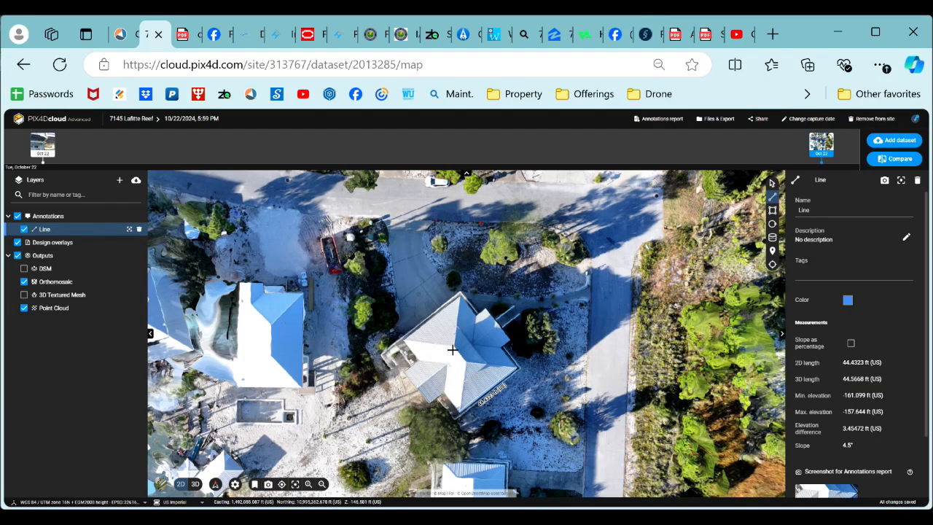
scroll(449, 355, "up", 2)
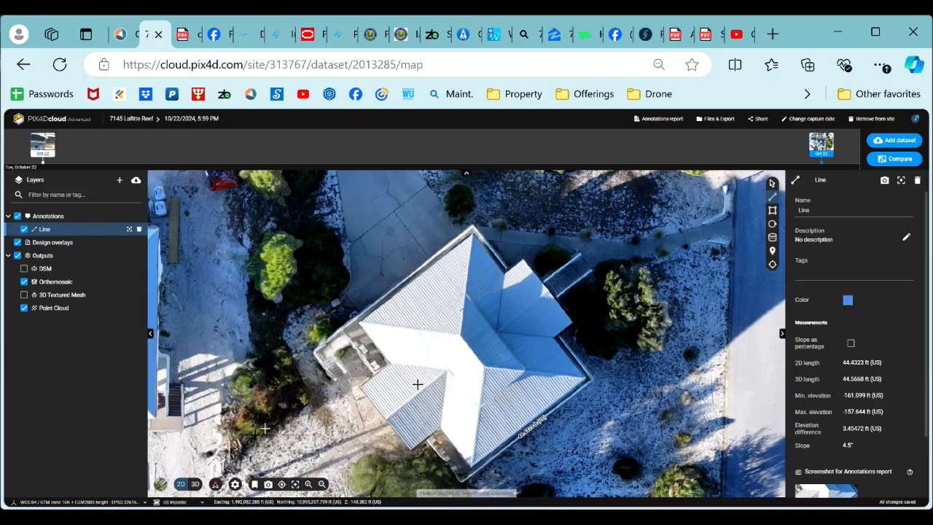
Switch to the 3D view and inspect the point cloud of the angled house and neighbouring lots from several angles
left_click(196, 483)
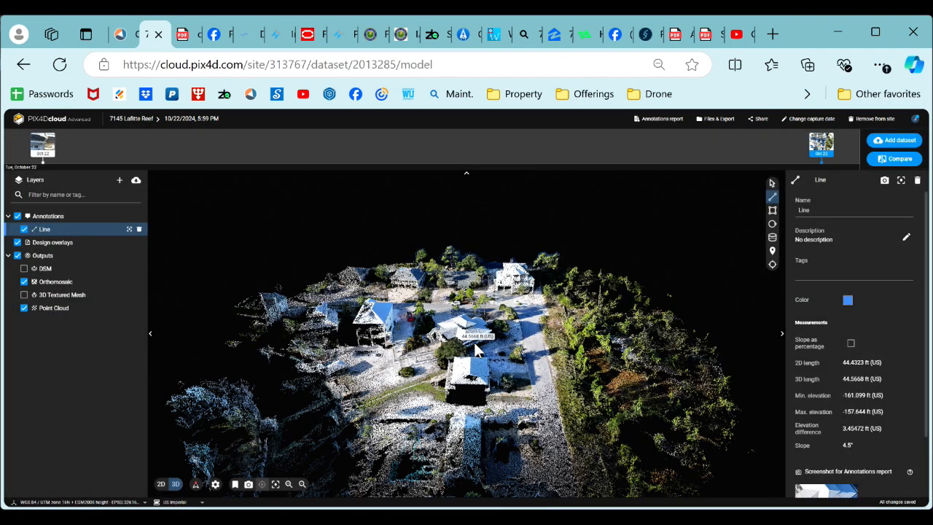
scroll(470, 341, "up", 6)
scroll(407, 325, "down", 1)
scroll(407, 326, "down", 5)
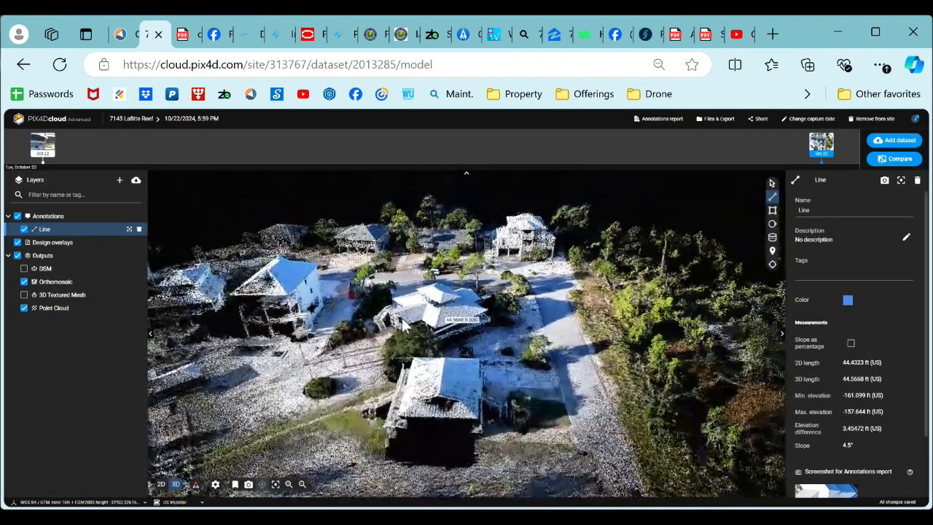
scroll(423, 325, "up", 5)
scroll(421, 319, "down", 2)
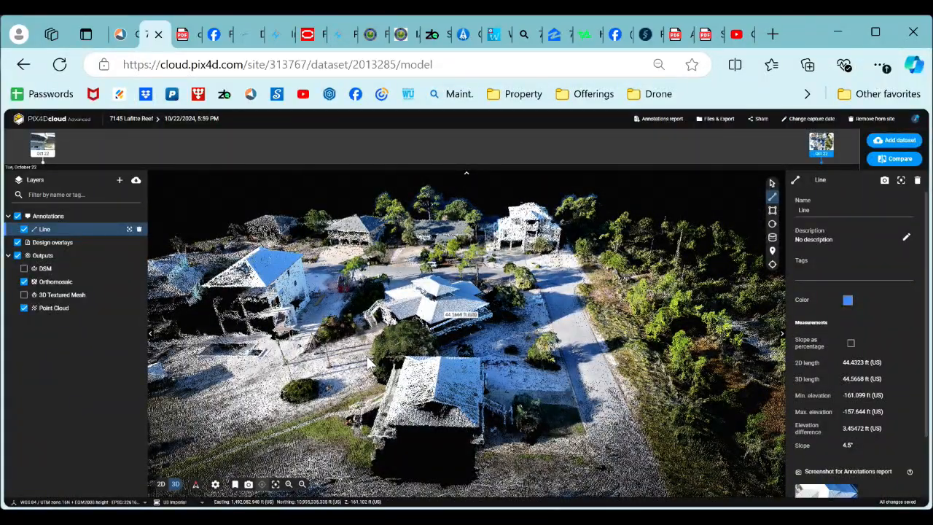
left_click_drag(367, 357, 459, 360)
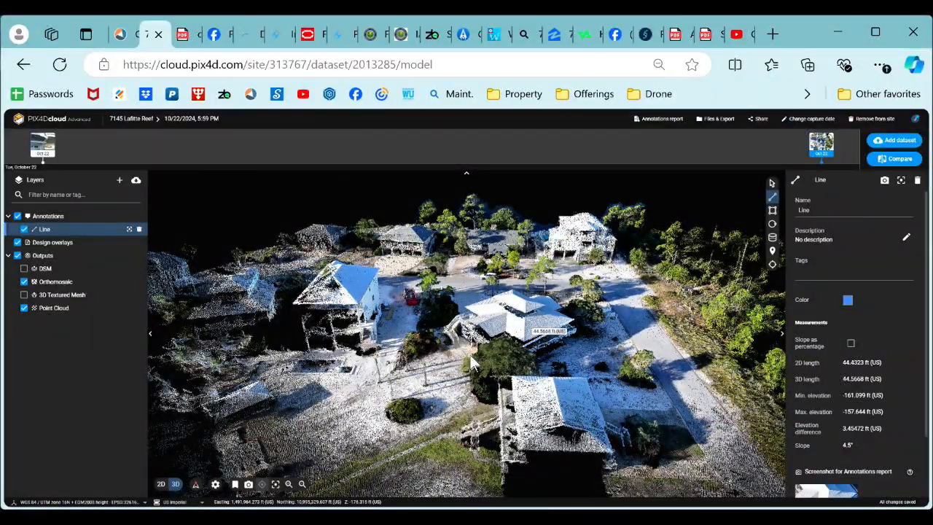
left_click_drag(413, 364, 509, 365)
scroll(458, 320, "up", 6)
left_click_drag(467, 329, 537, 392)
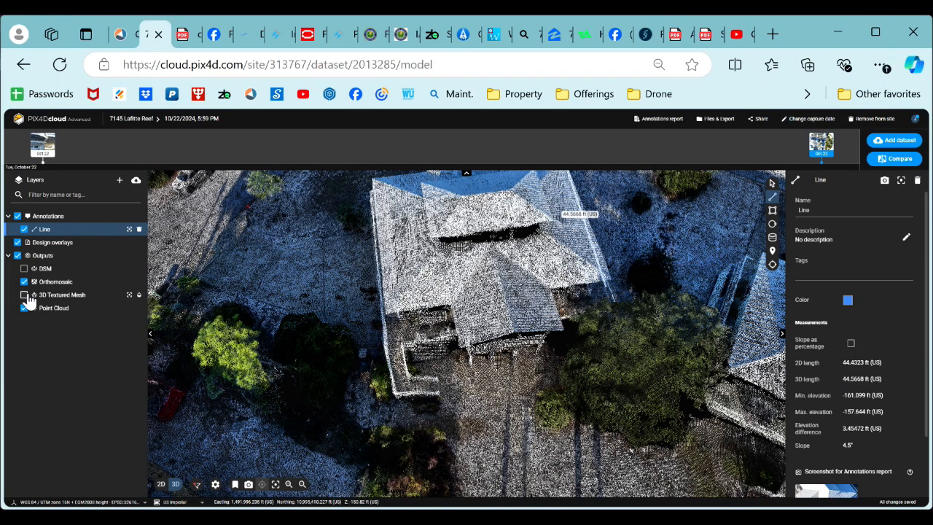
Show the 3D Textured Mesh layer and inspect the house's balcony and ground-level posts up close
left_click(26, 294)
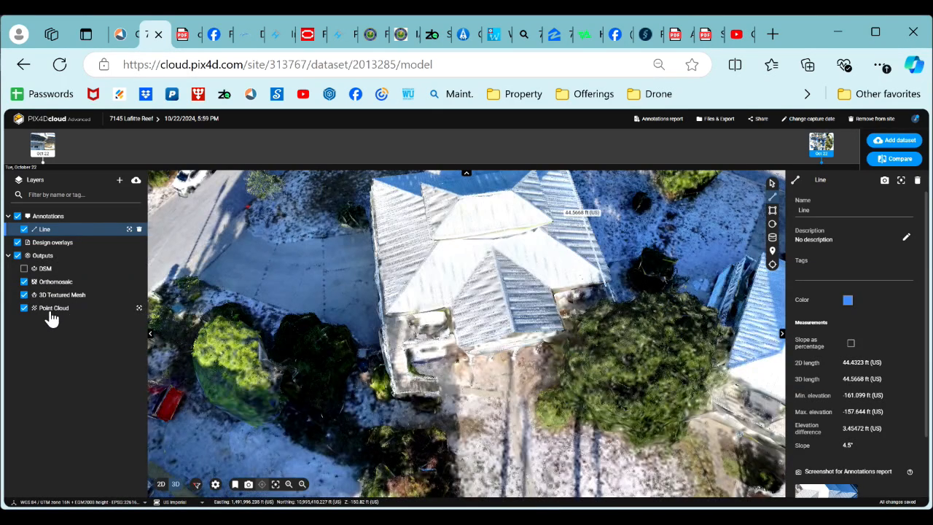
left_click_drag(514, 363, 503, 328)
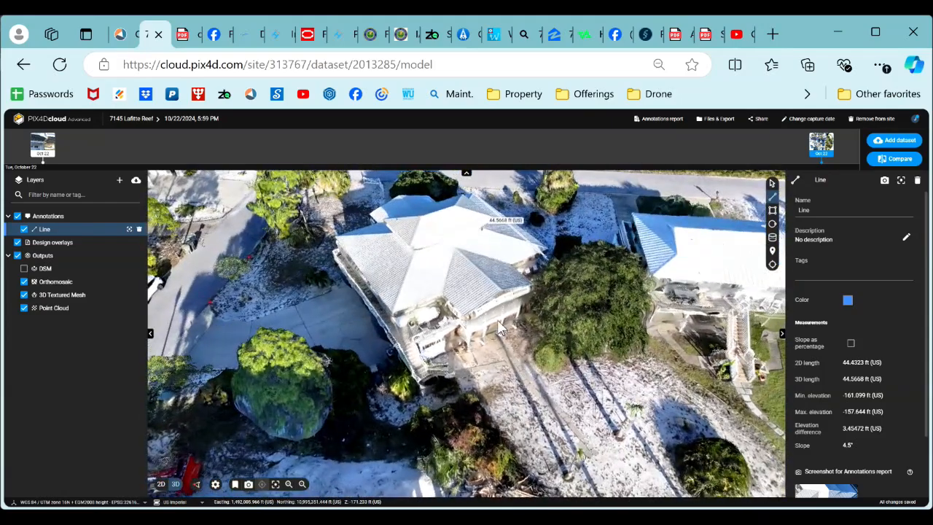
scroll(503, 364, "up", 5)
left_click_drag(504, 363, 442, 403)
scroll(454, 398, "up", 5)
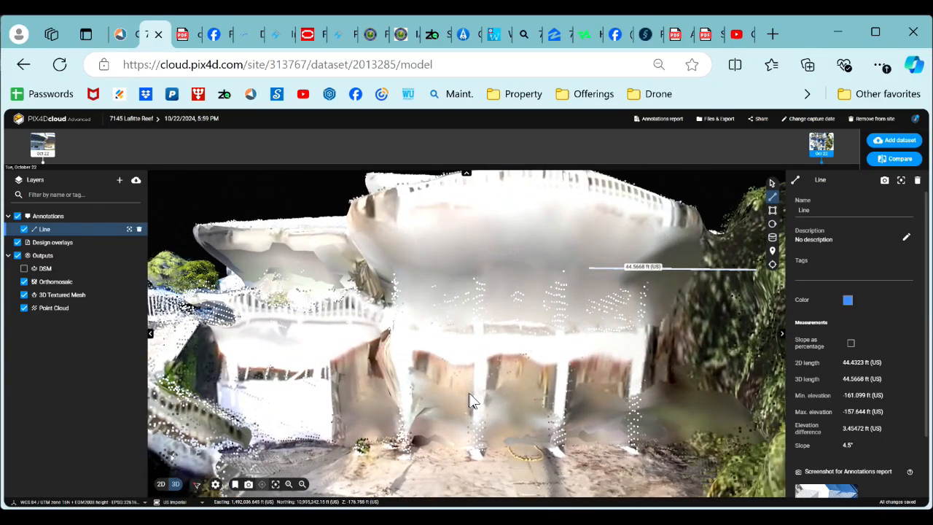
scroll(510, 379, "down", 5)
left_click_drag(468, 387, 474, 409)
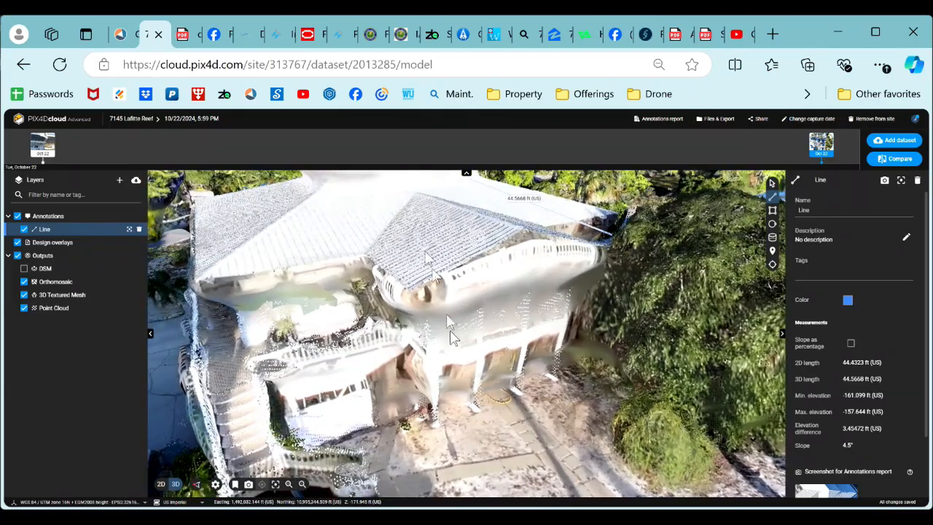
Examine the textured mesh of the house's roof, balcony and outside stairs from raised viewpoints
left_click_drag(536, 427, 426, 421)
scroll(376, 366, "down", 5)
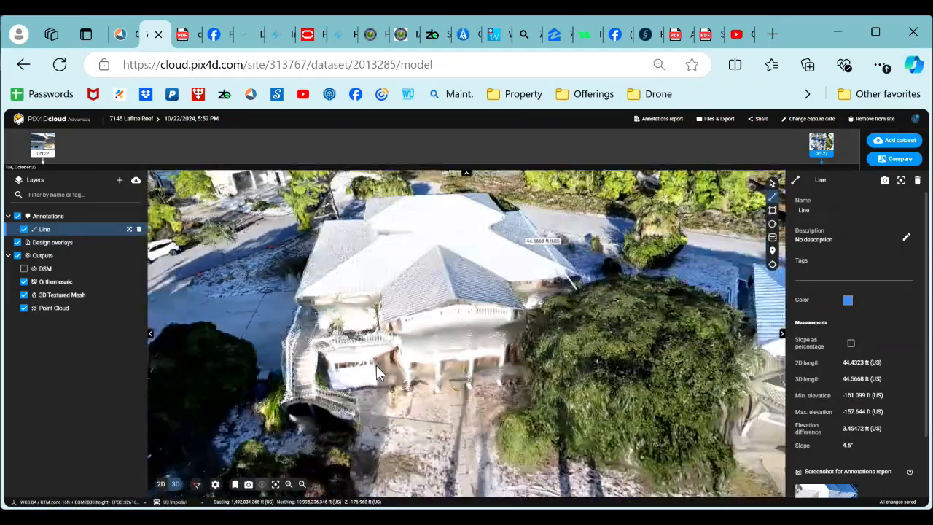
left_click_drag(376, 367, 390, 403)
scroll(388, 397, "up", 4)
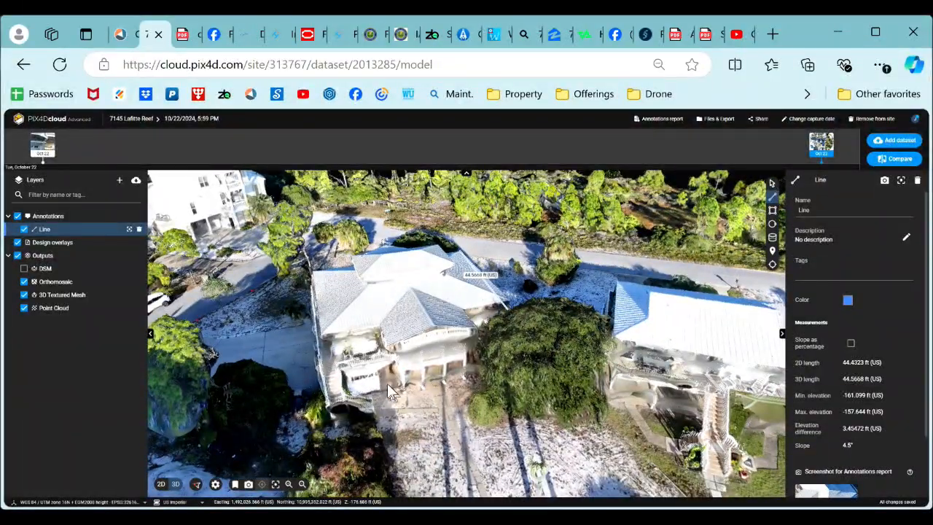
scroll(387, 384, "up", 2)
scroll(387, 383, "up", 3)
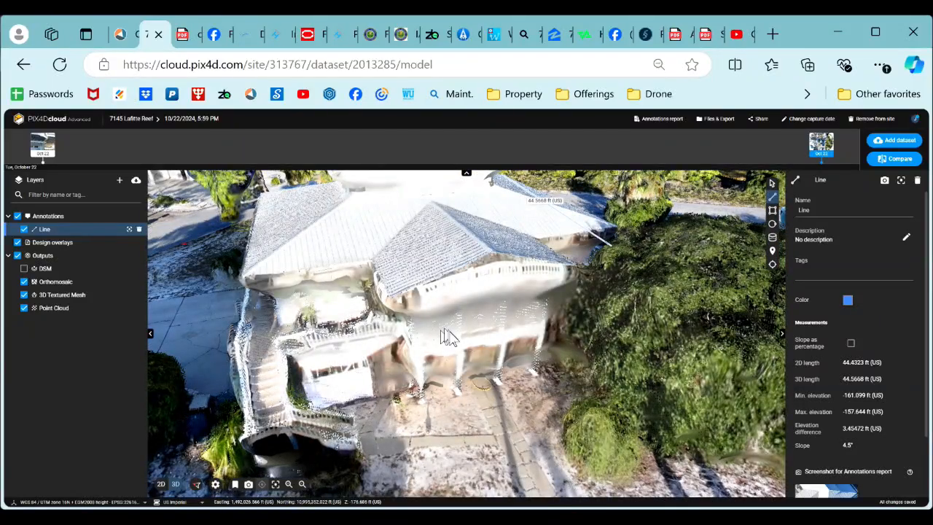
left_click_drag(419, 342, 446, 341)
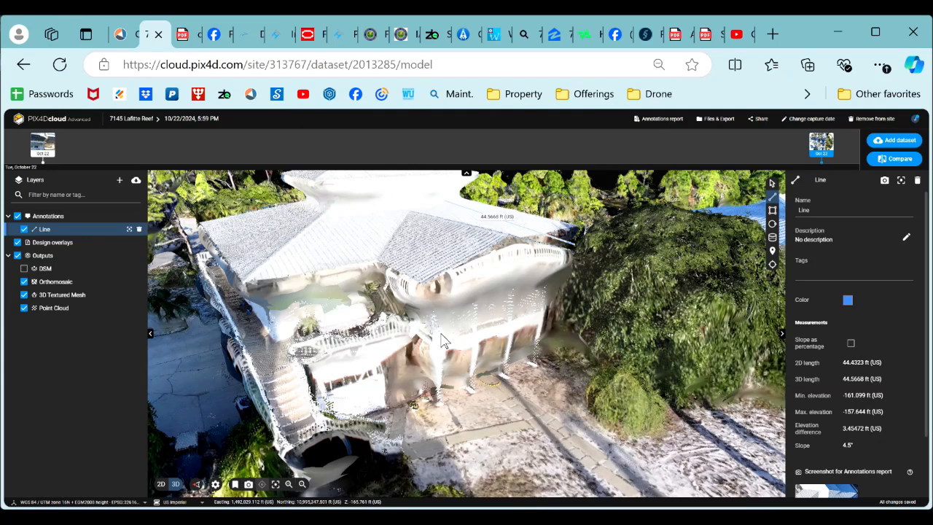
Open the 10/22/2024, 4:57 PM dataset in 3D and inspect the ground-level posts and walkway under the balcony
left_click(46, 153)
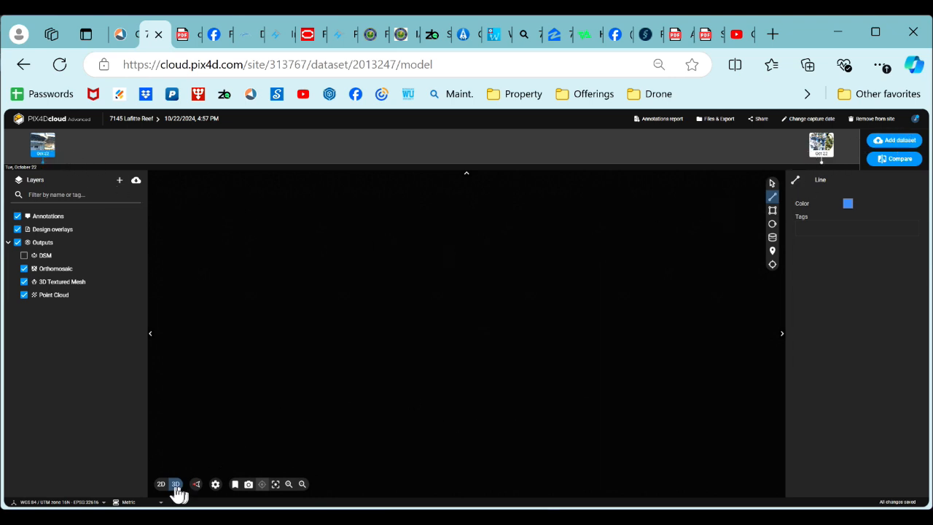
scroll(439, 375, "down", 6)
scroll(472, 251, "up", 5)
scroll(475, 247, "down", 3)
left_click_drag(475, 251, 400, 366)
scroll(475, 419, "up", 6)
scroll(399, 366, "up", 8)
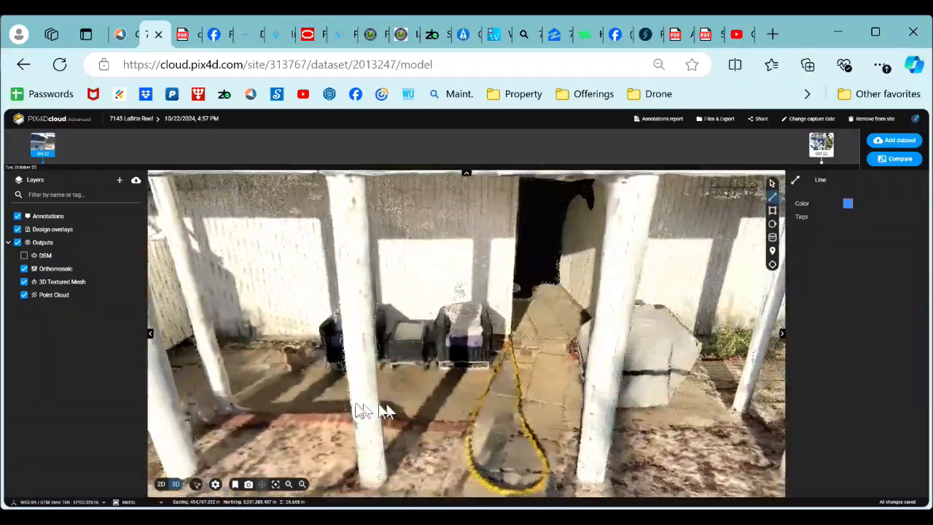
Examine the balcony railings, outside stairs and gable of the house facade in the close-range 3D model
left_click_drag(385, 401, 497, 377)
scroll(309, 356, "up", 4)
scroll(470, 371, "down", 5)
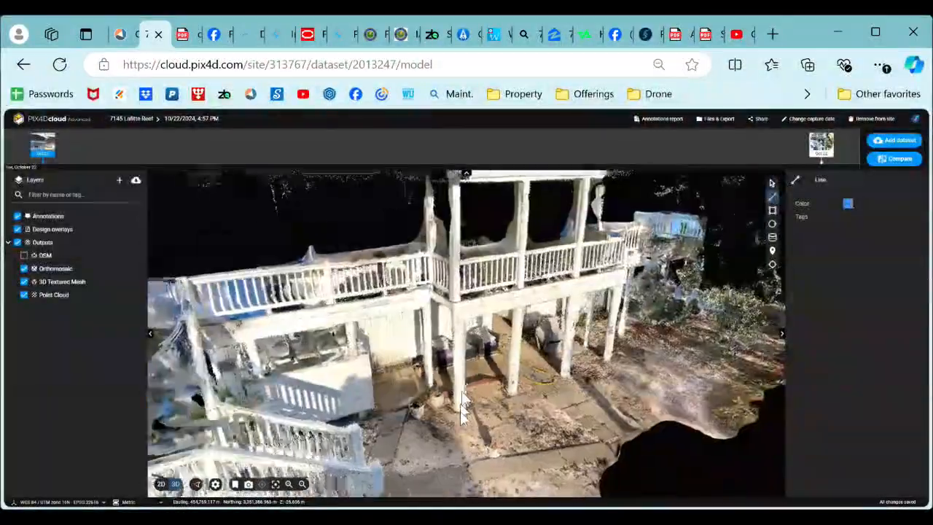
scroll(422, 398, "down", 5)
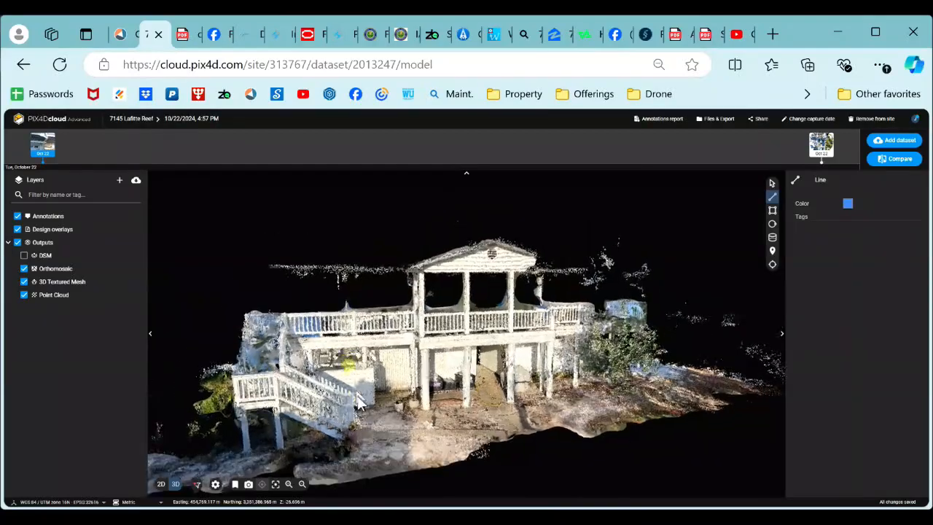
left_click_drag(358, 397, 340, 421)
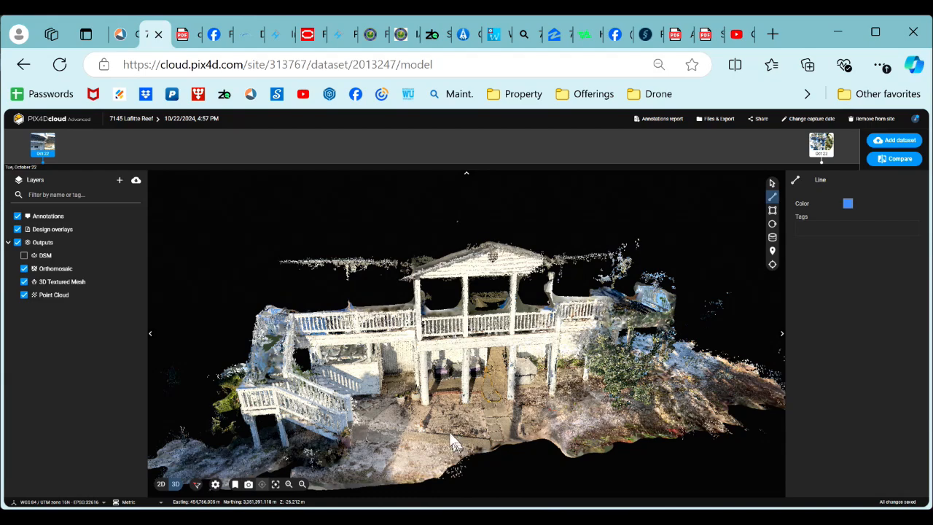
Draw a line between the two ground-level posts in front of the seating area and switch the units to US Imperial
left_click_drag(450, 433, 372, 417)
scroll(465, 394, "up", 5)
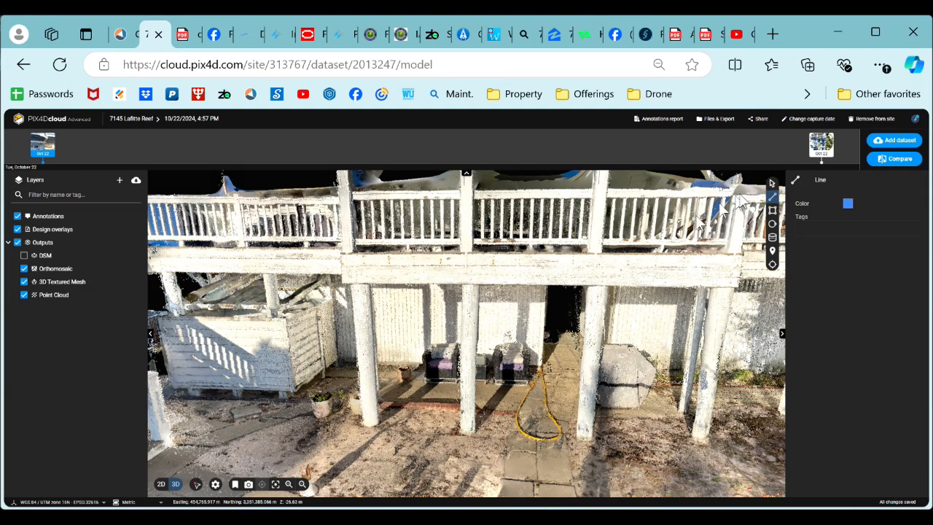
scroll(369, 392, "up", 3)
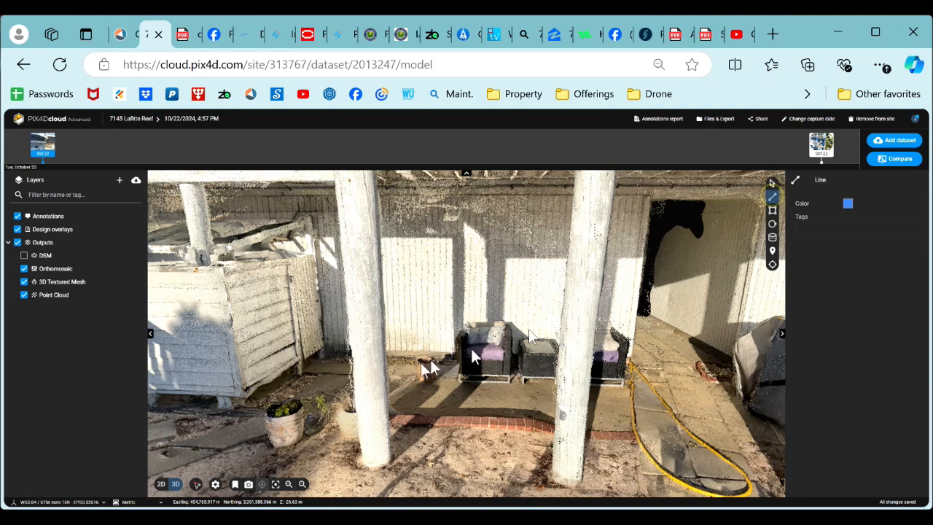
left_click(369, 393)
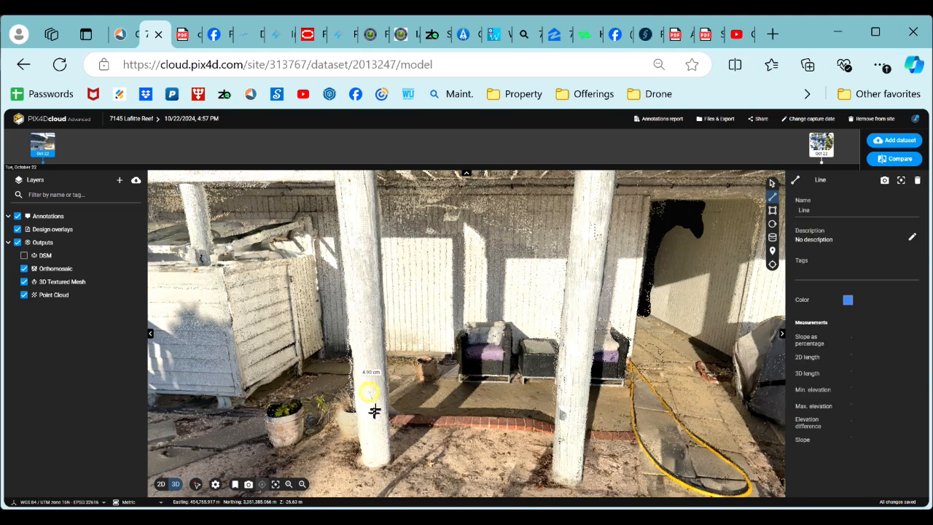
double_click(573, 399)
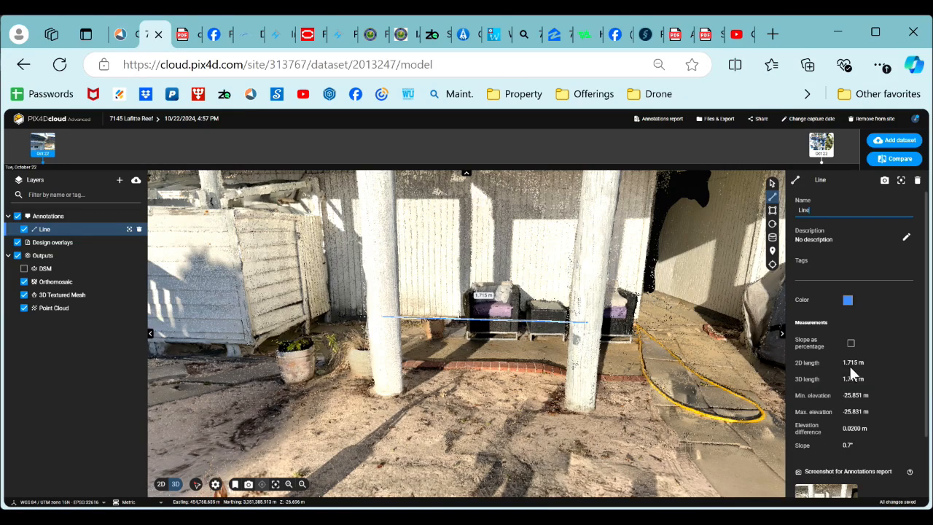
left_click(135, 503)
left_click(142, 485)
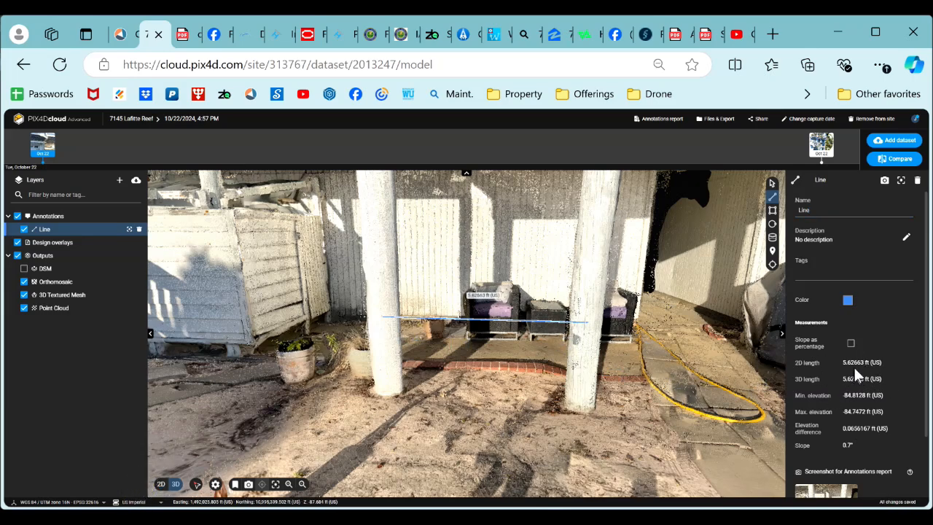
Draw a near-vertical line from the balcony's front beam down to the ground to measure the balcony height
scroll(561, 381, "down", 5)
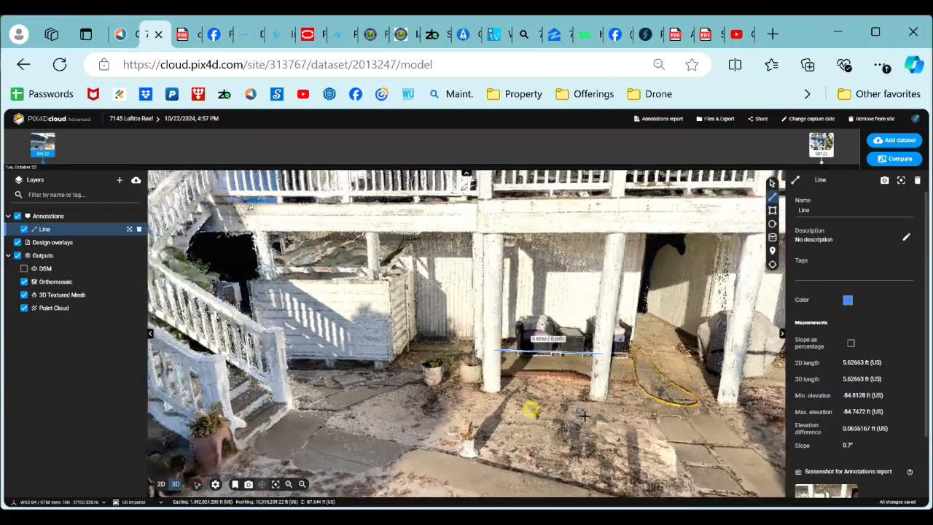
mouse_move(584, 415)
left_mouse_down()
mouse_move(548, 362)
mouse_move(474, 302)
mouse_move(545, 362)
mouse_move(543, 410)
left_mouse_up()
left_click_drag(540, 376, 491, 332)
left_click_drag(400, 379, 492, 328)
scroll(496, 315, "up", 6)
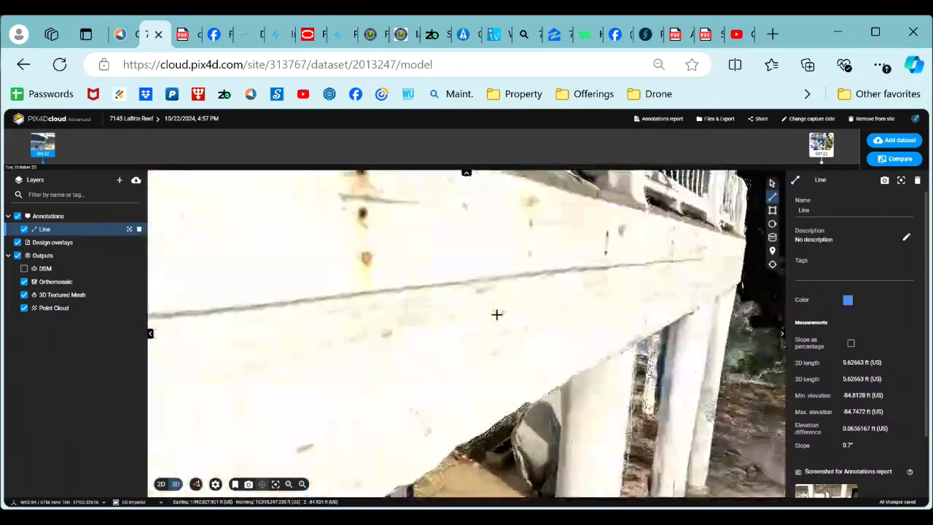
scroll(498, 307, "down", 6)
scroll(499, 309, "up", 3)
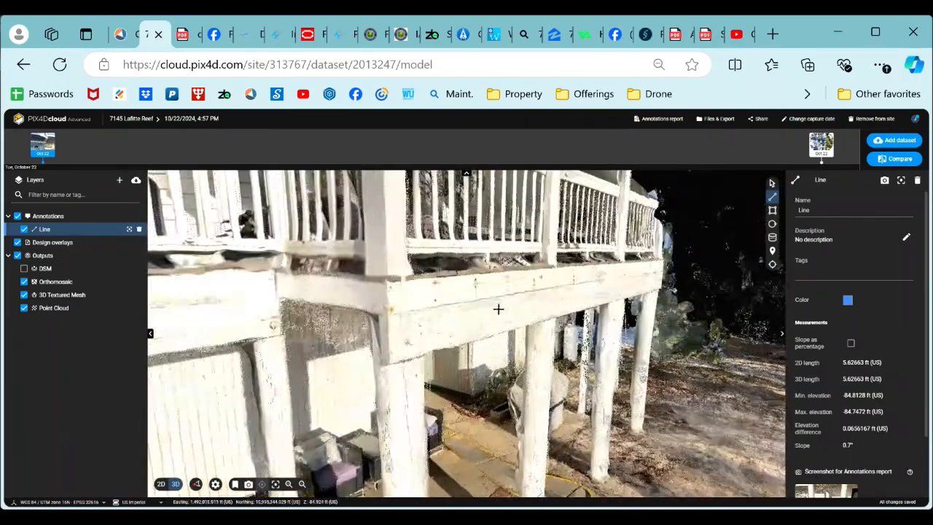
left_click(518, 271)
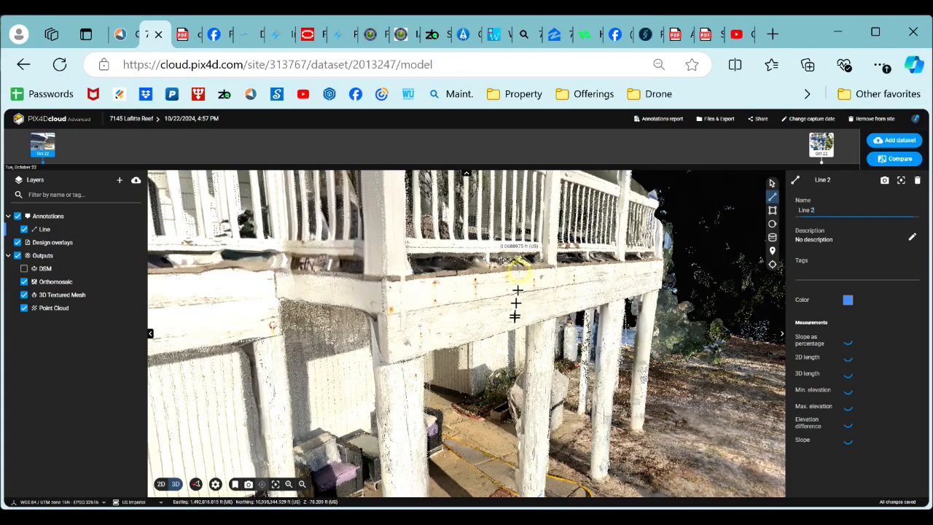
scroll(538, 401, "down", 5)
left_click_drag(540, 406, 520, 400)
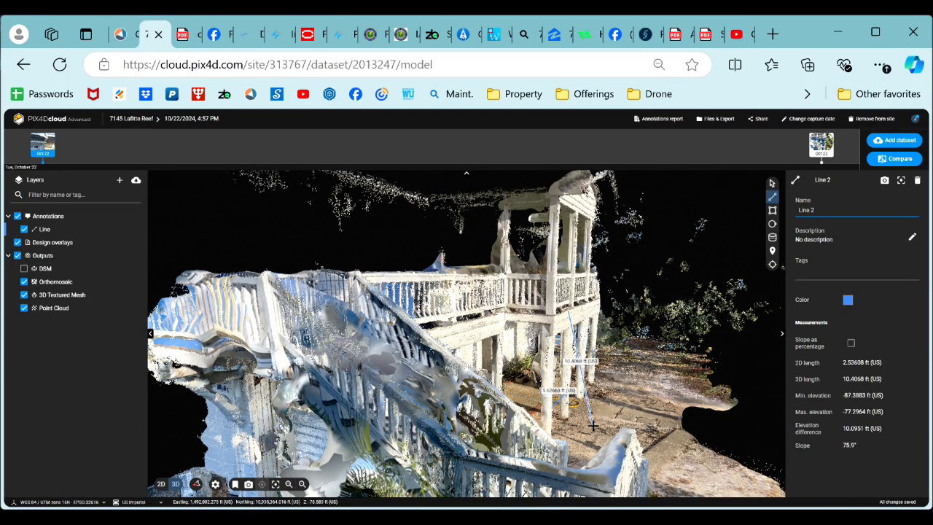
left_click_drag(594, 425, 402, 419)
scroll(402, 420, "down", 6)
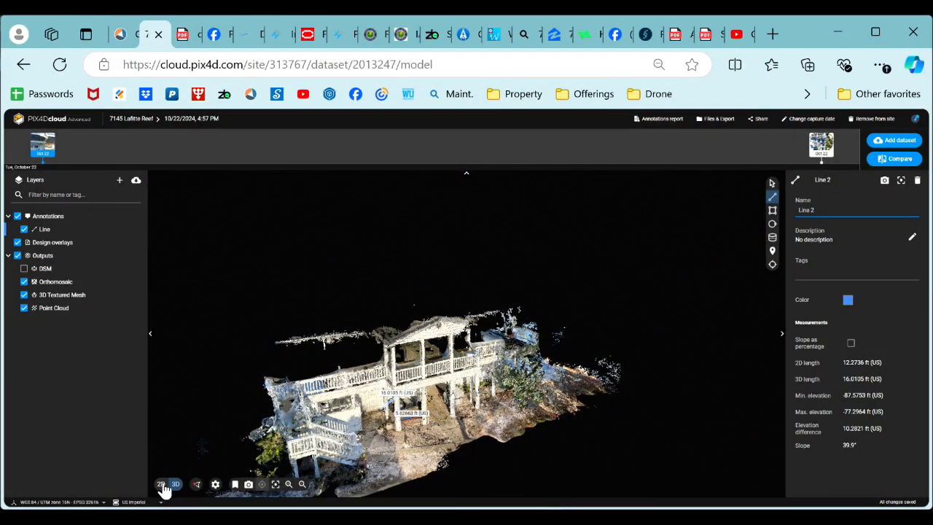
scroll(415, 423, "up", 8)
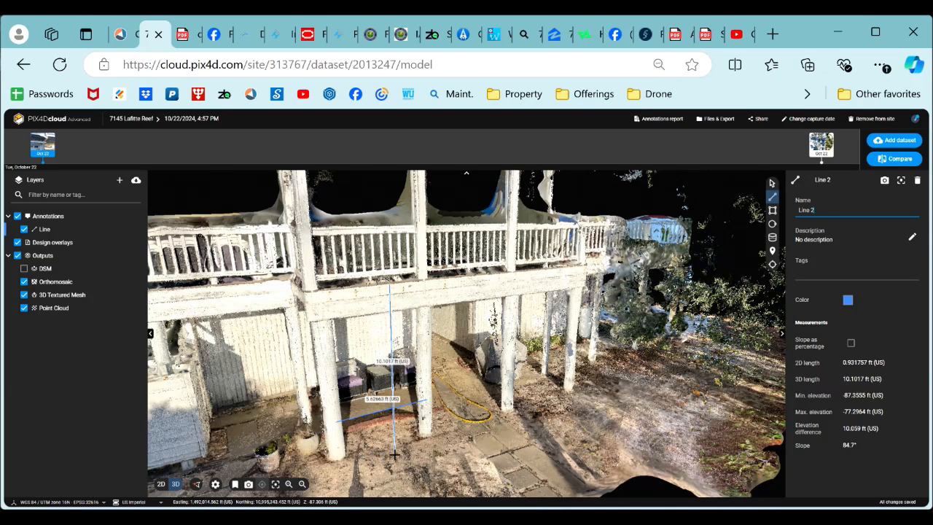
left_click(393, 456)
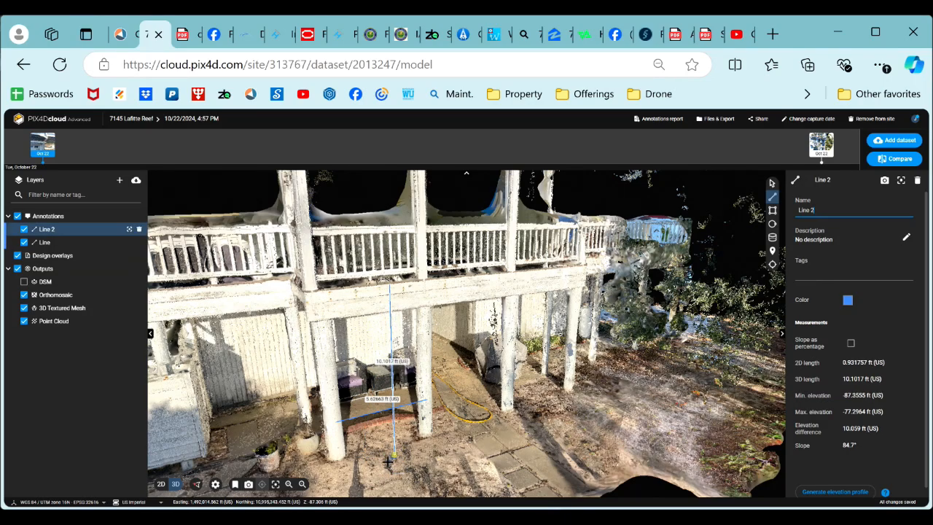
Examine the post-spacing and balcony-height lines from several viewpoints in front of the house
left_click_drag(393, 456, 544, 430)
left_click_drag(443, 436, 455, 329)
left_click_drag(465, 437, 439, 299)
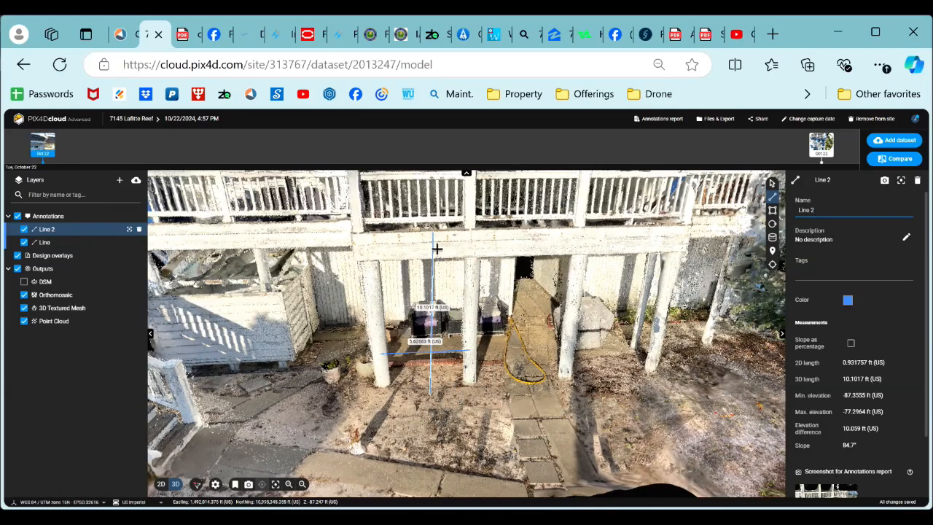
left_click_drag(447, 446, 430, 261)
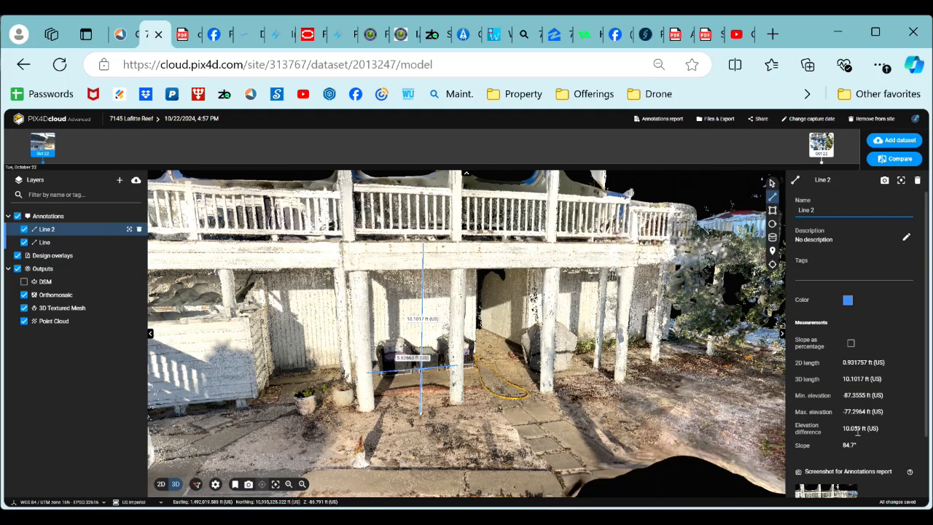
scroll(432, 389, "down", 5)
scroll(482, 396, "up", 7)
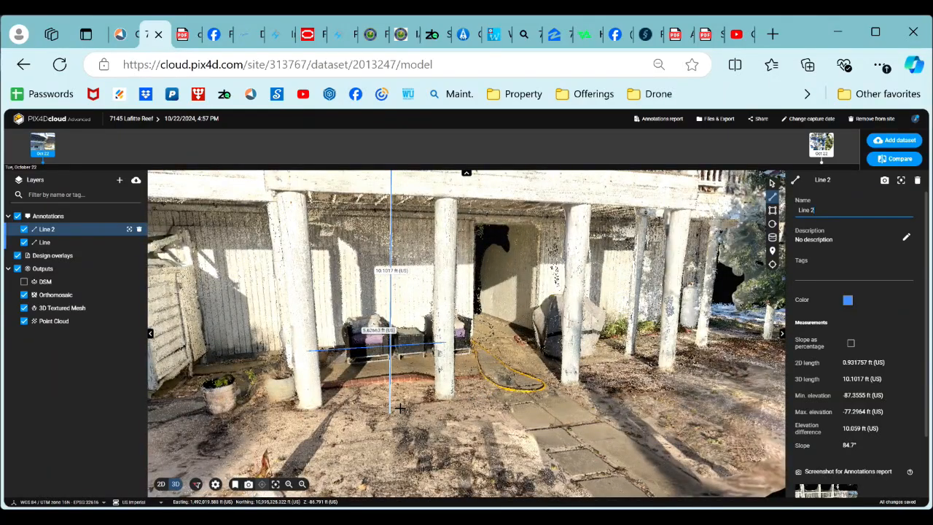
left_click(399, 409)
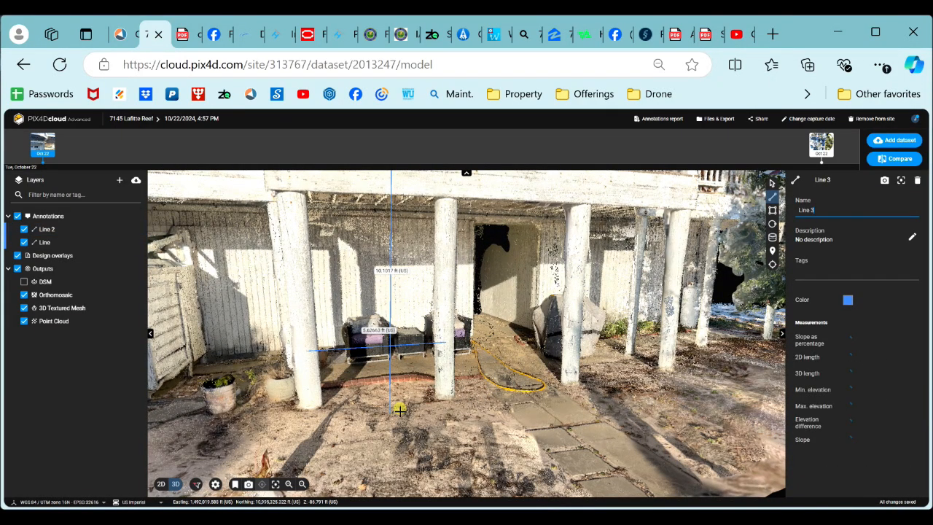
scroll(411, 446, "down", 5)
scroll(410, 448, "down", 4)
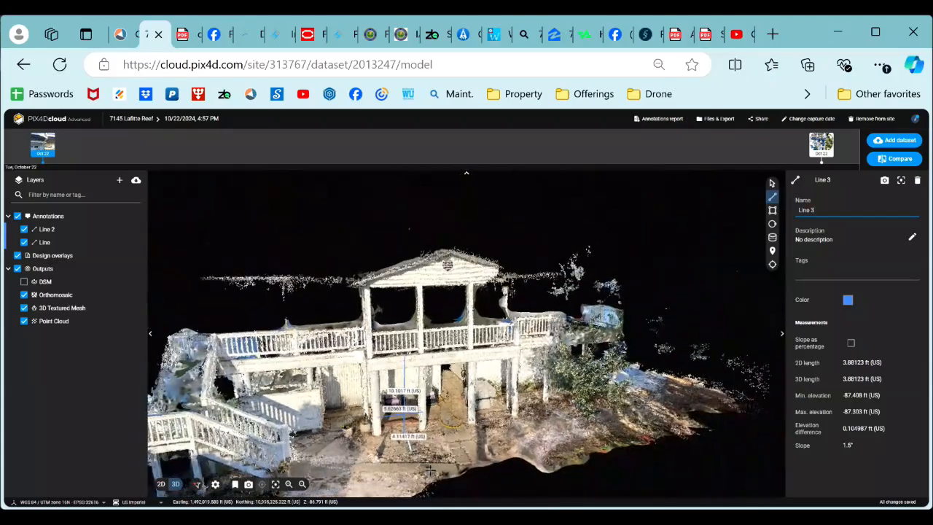
left_click_drag(421, 457, 448, 476)
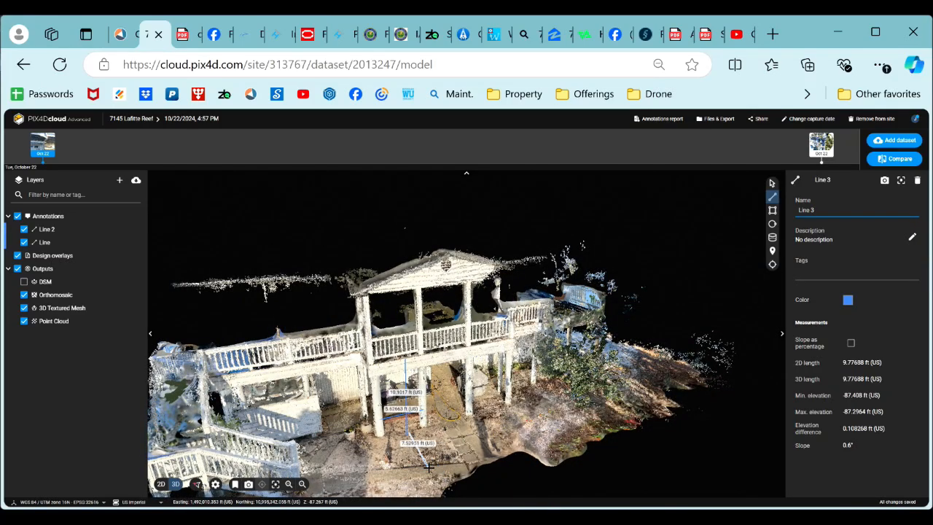
key("Escape")
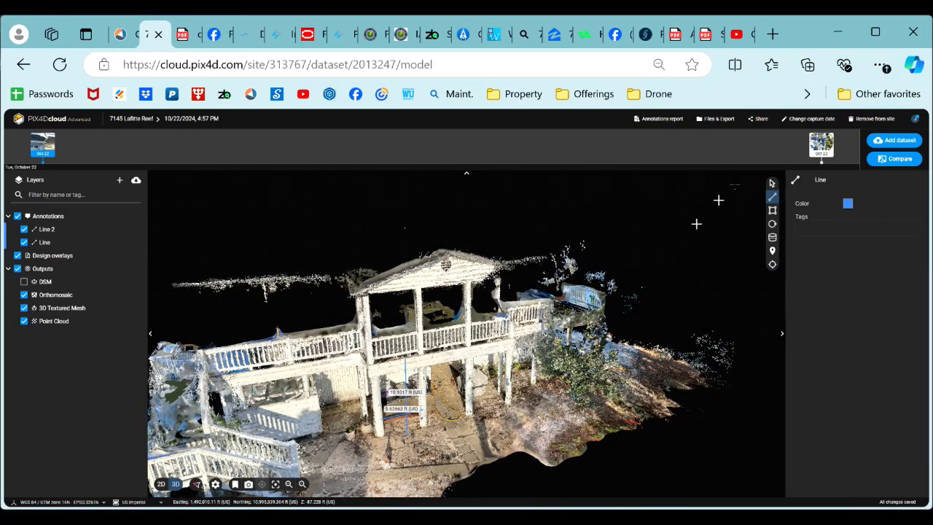
Open the 10/22/2024, 5:59 PM dataset and inspect the roof, entrance stairs and surrounding yard on the 2D orthomosaic
left_click(817, 153)
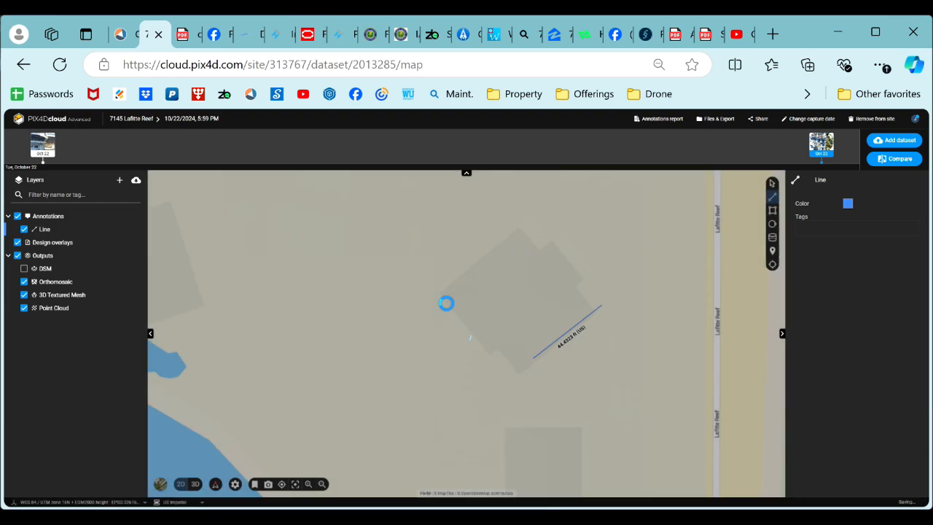
scroll(449, 310, "up", 5)
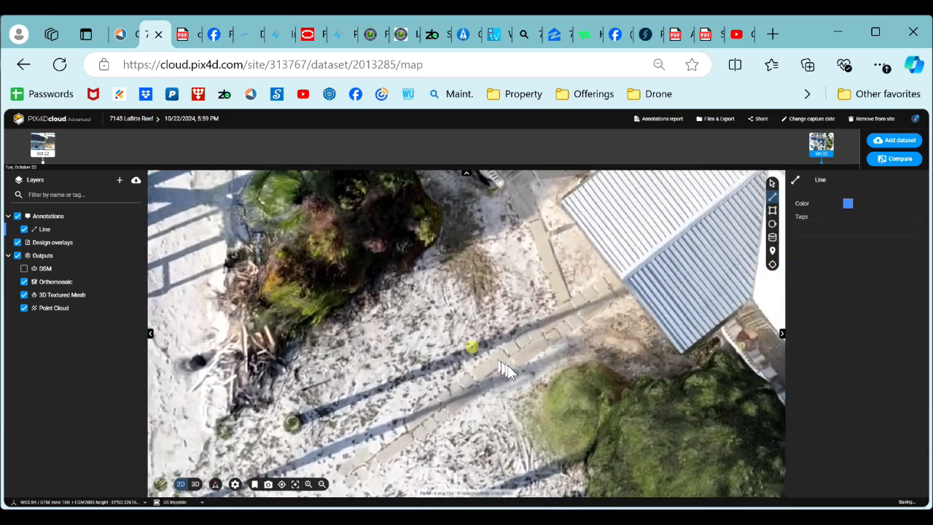
left_click_drag(508, 365, 516, 370)
left_click_drag(650, 281, 392, 383)
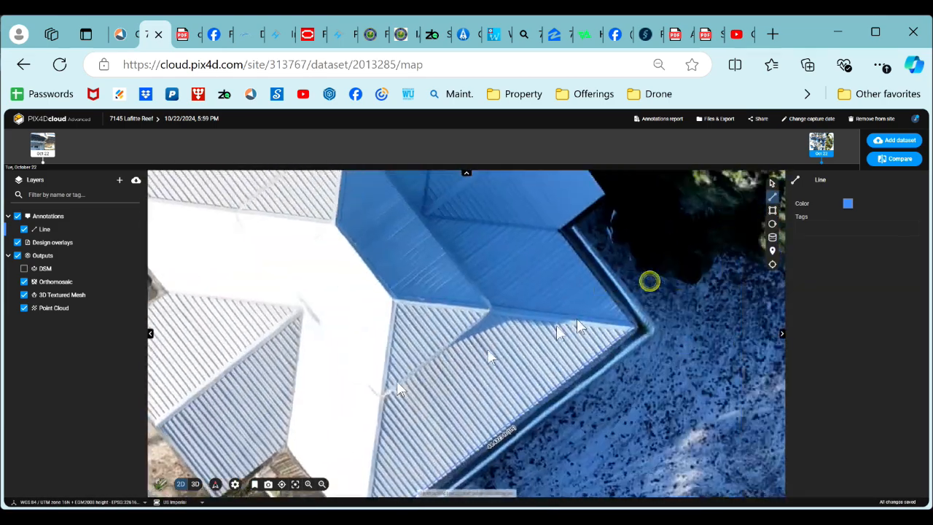
left_click_drag(612, 297, 438, 365)
left_click_drag(478, 302, 531, 395)
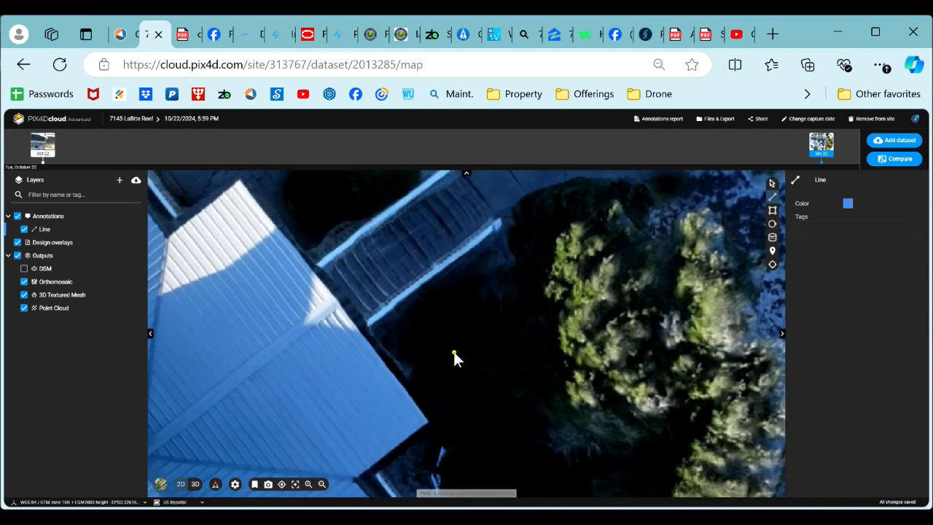
double_click(453, 351)
key("Delete")
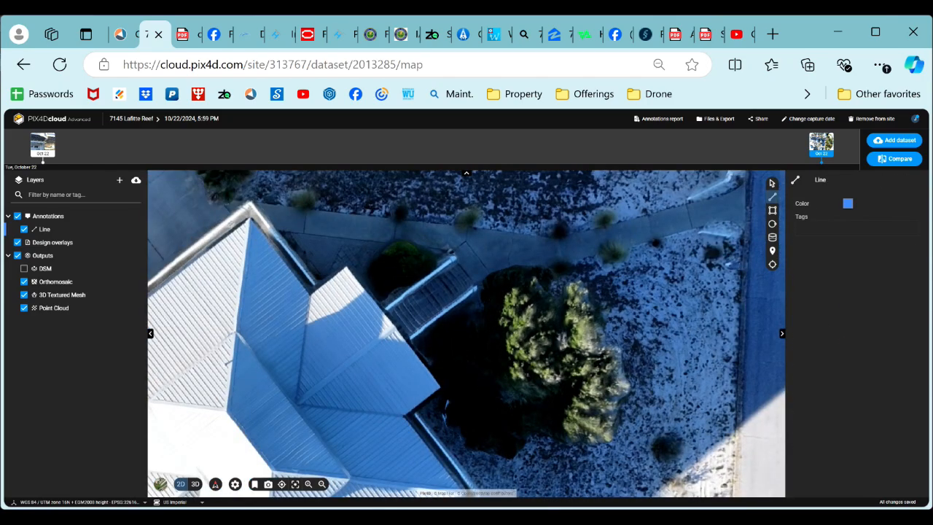
scroll(443, 350, "down", 5)
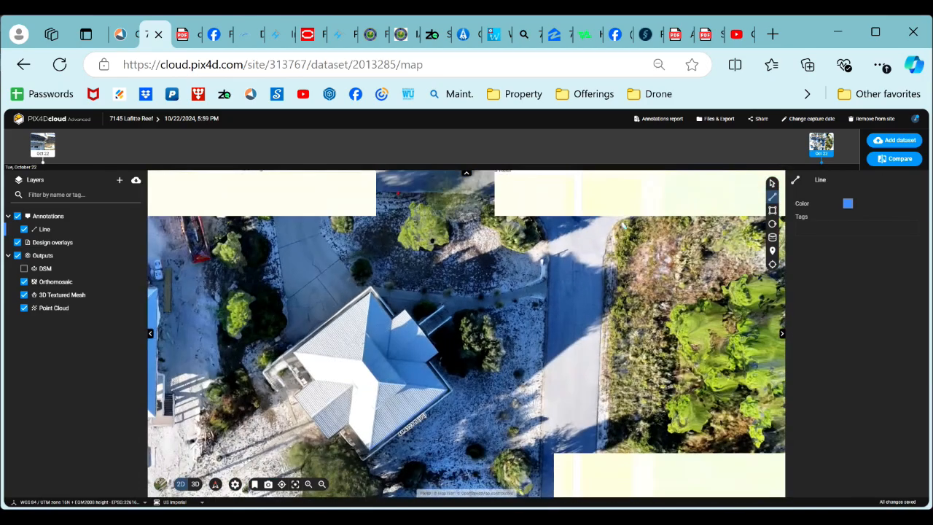
Draw a line from the stone walkway beside the house diagonally across the sandy yard and highlight its elevation difference
scroll(426, 381, "up", 5)
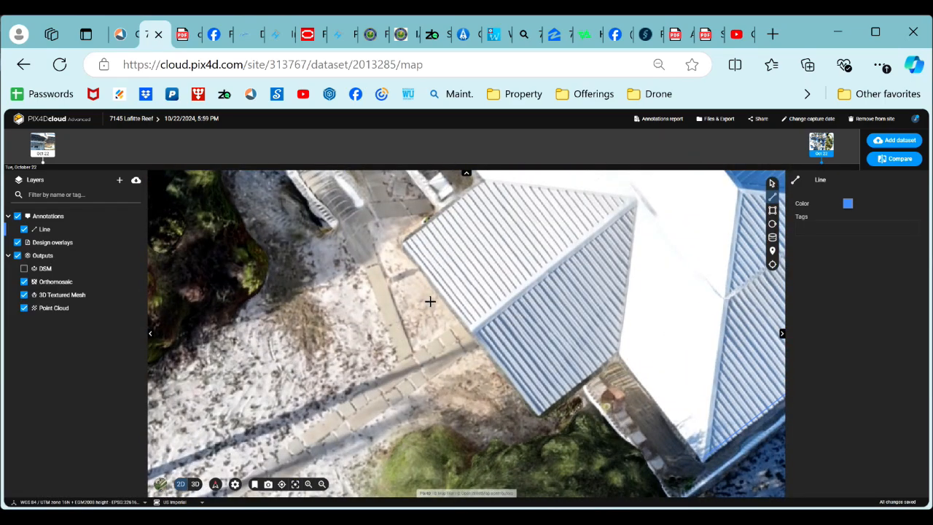
left_click(430, 301)
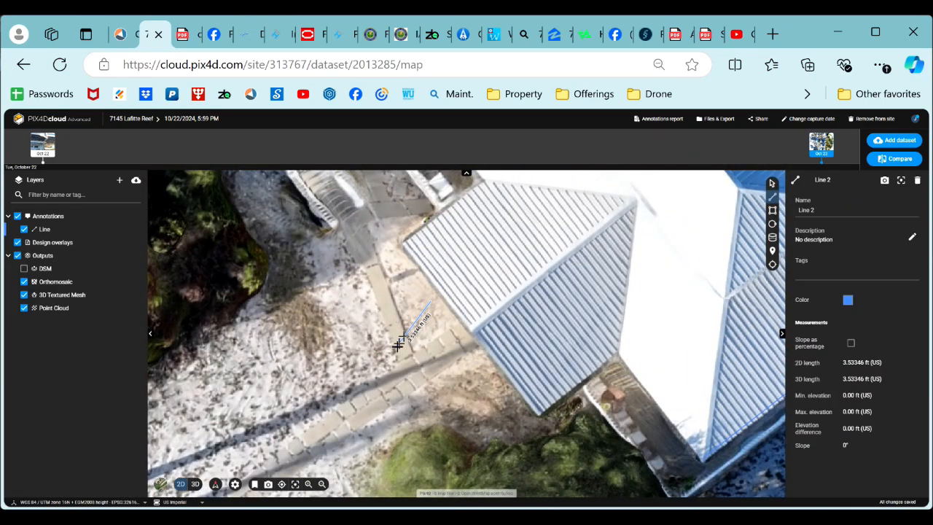
scroll(368, 387, "down", 5)
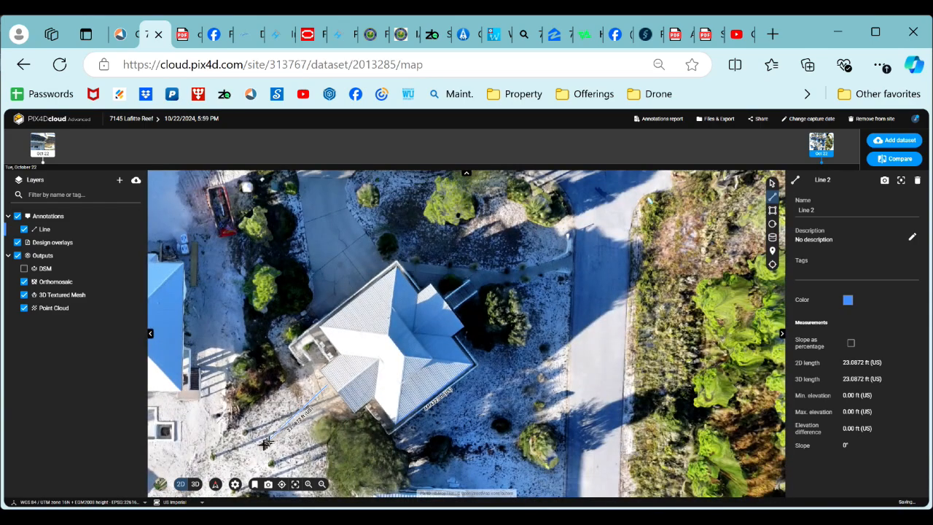
left_click_drag(239, 452, 353, 372)
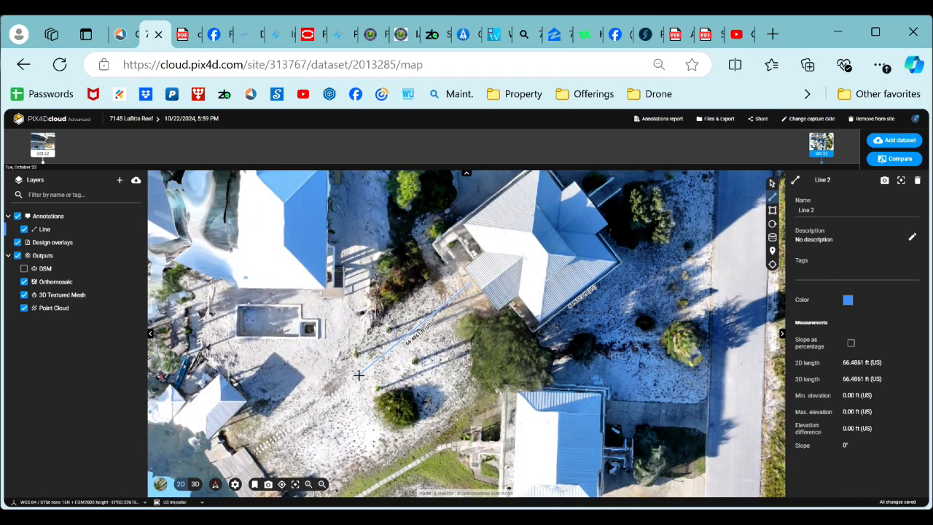
double_click(358, 377)
mouse_move(345, 435)
left_mouse_down()
mouse_move(383, 434)
mouse_move(356, 441)
left_mouse_up()
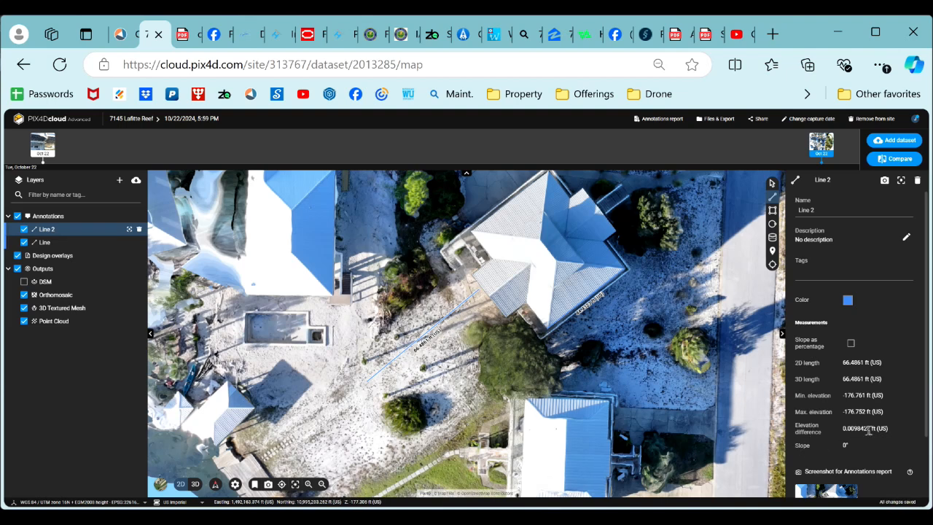
left_click_drag(890, 434, 839, 430)
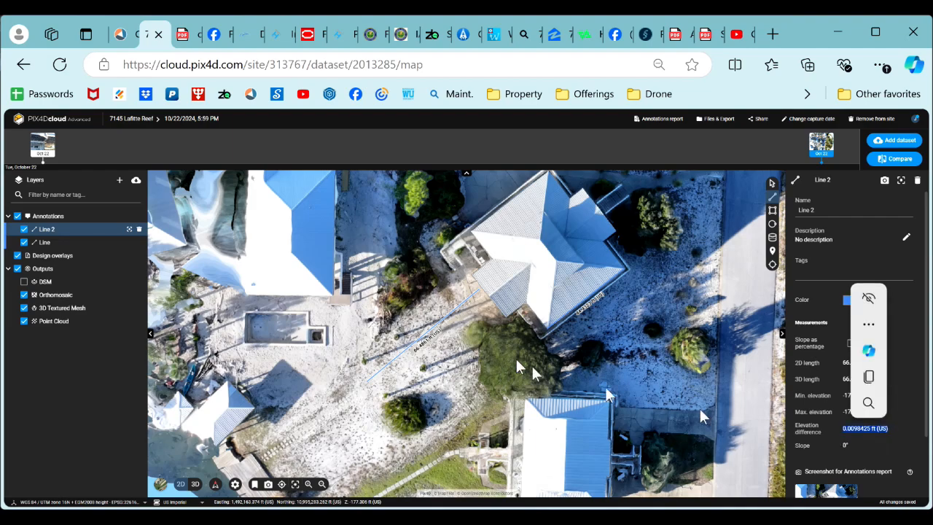
Draw another line from the walkway beside the house across the yard, passing the edge of the large tree
scroll(517, 353, "up", 3)
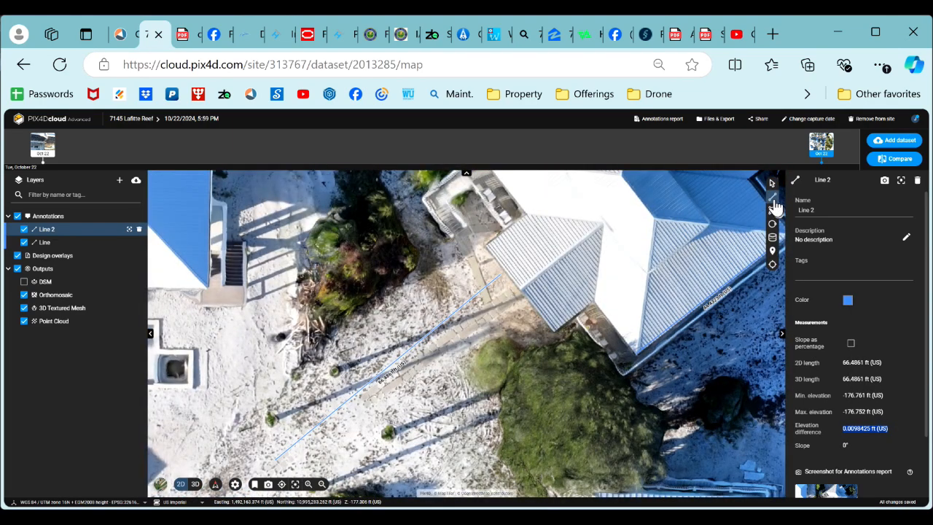
left_click(503, 287)
double_click(451, 467)
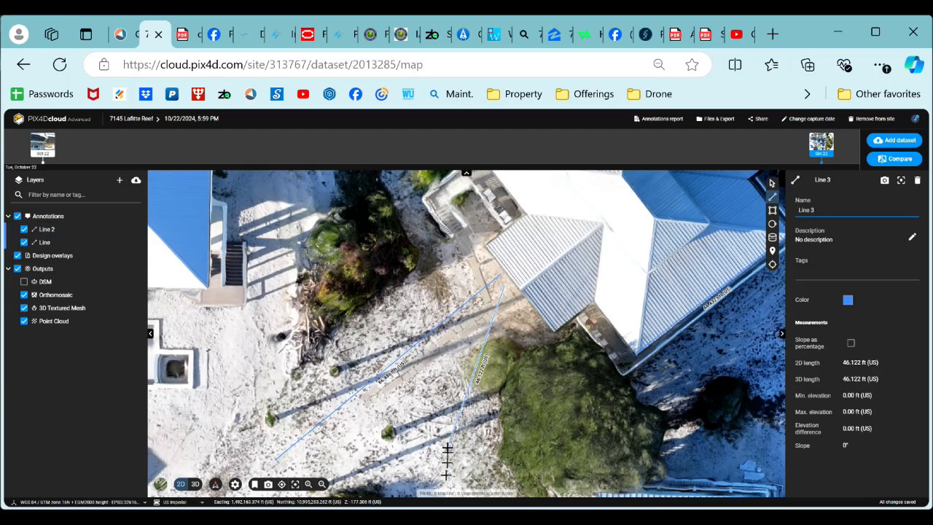
scroll(446, 462, "down", 3)
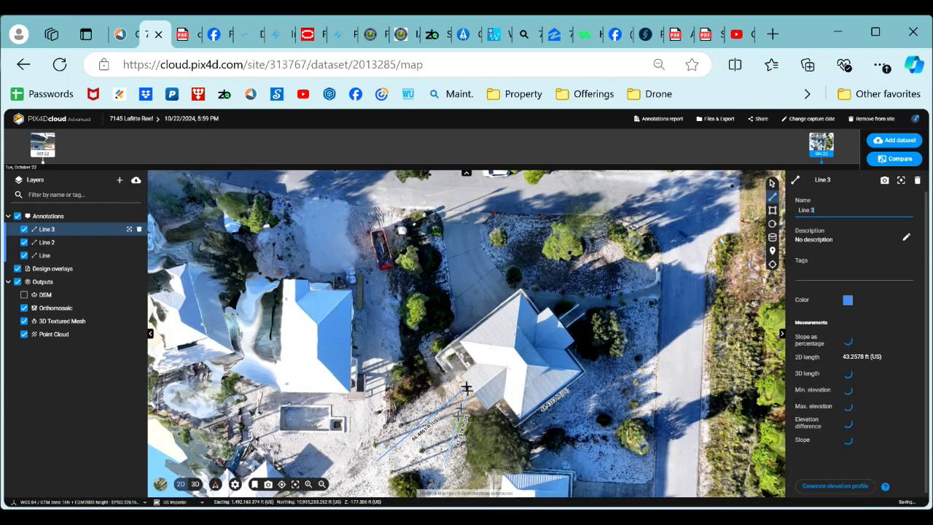
Draw two lines from the walkway beside the house, one about 59 ft across the yard and one about 93 ft into the neighbouring pool
left_click(457, 385)
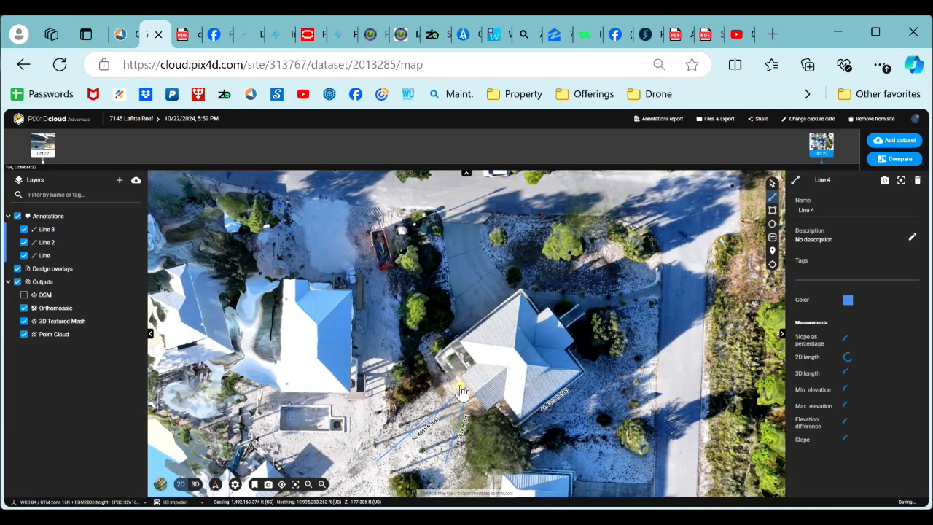
double_click(361, 412)
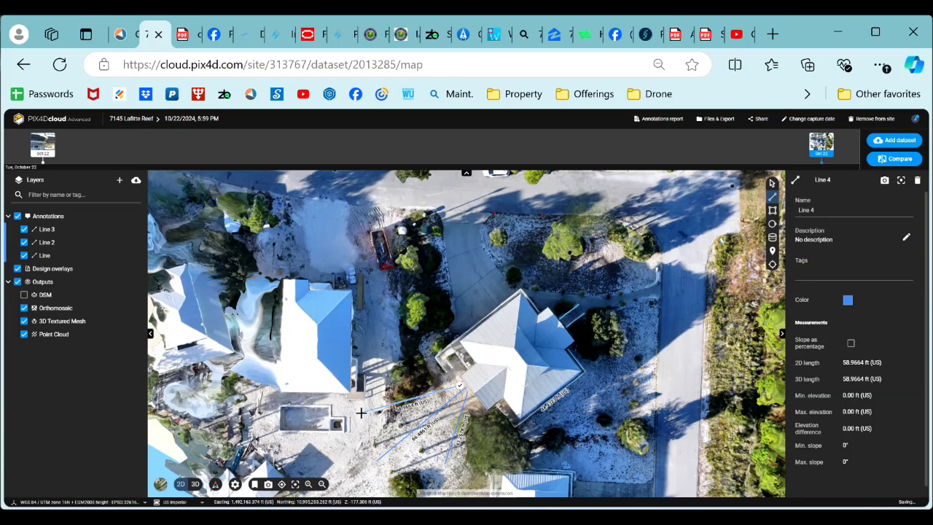
scroll(456, 394, "up", 5)
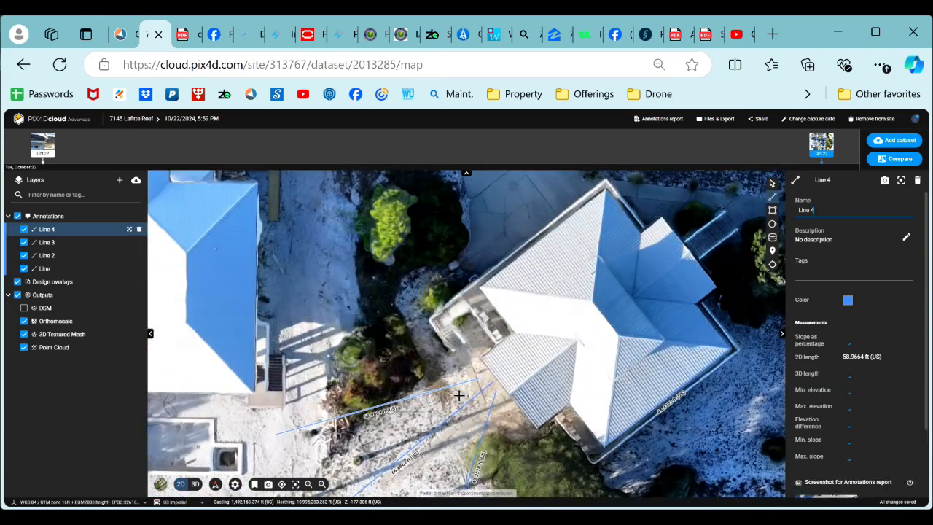
left_click(502, 374)
scroll(506, 368, "down", 5)
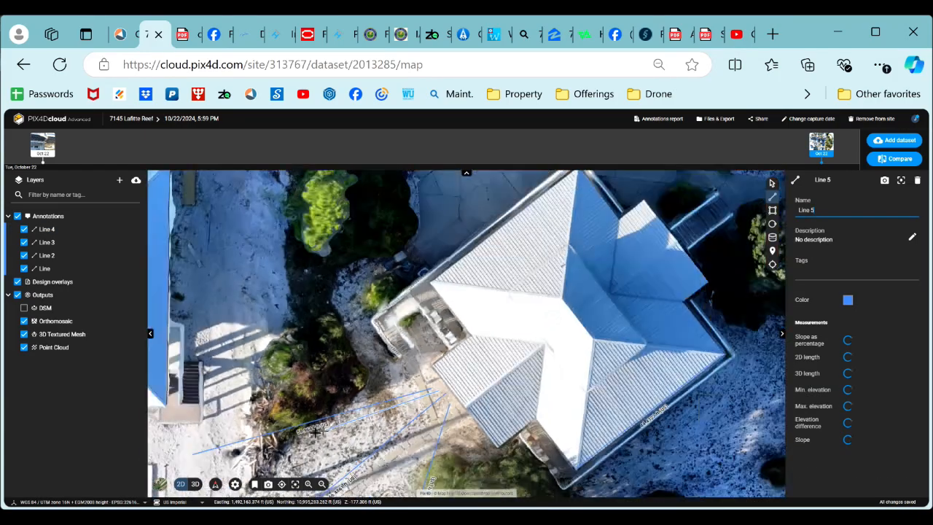
scroll(235, 437, "down", 2)
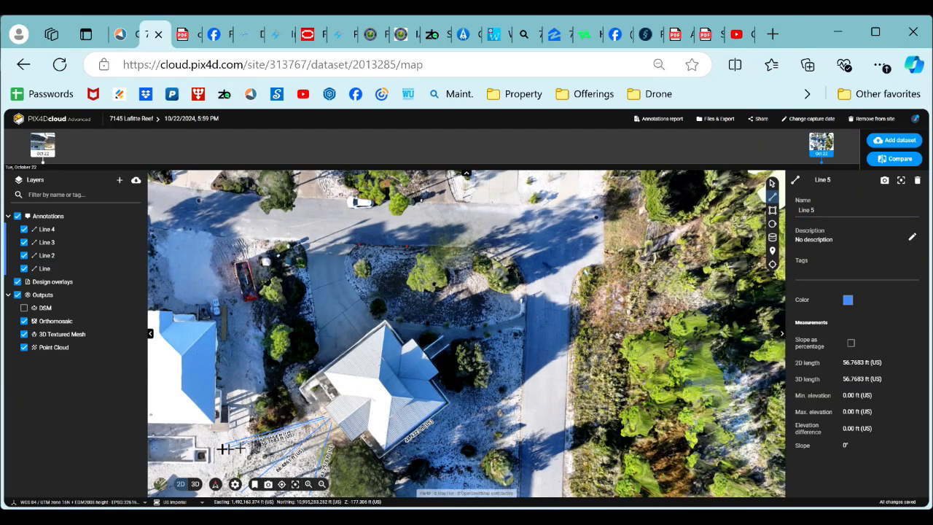
left_click(170, 454)
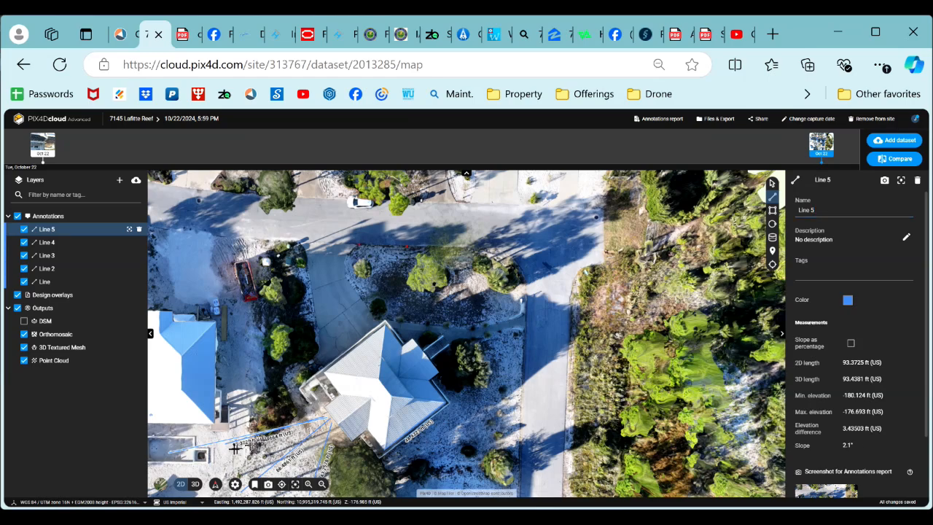
Examine the pool end of the longest line and the other measurement lines across the yard on the orthomosaic
scroll(220, 456, "up", 5)
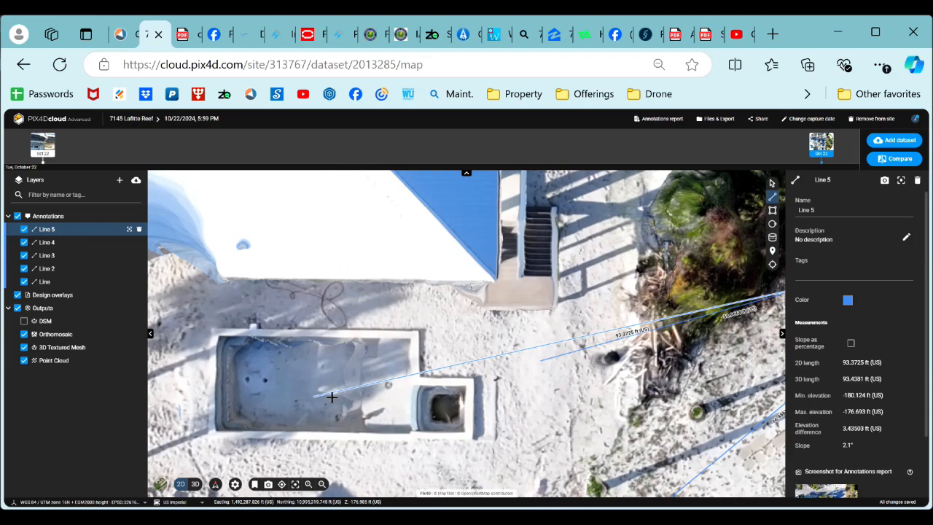
scroll(332, 408, "down", 5)
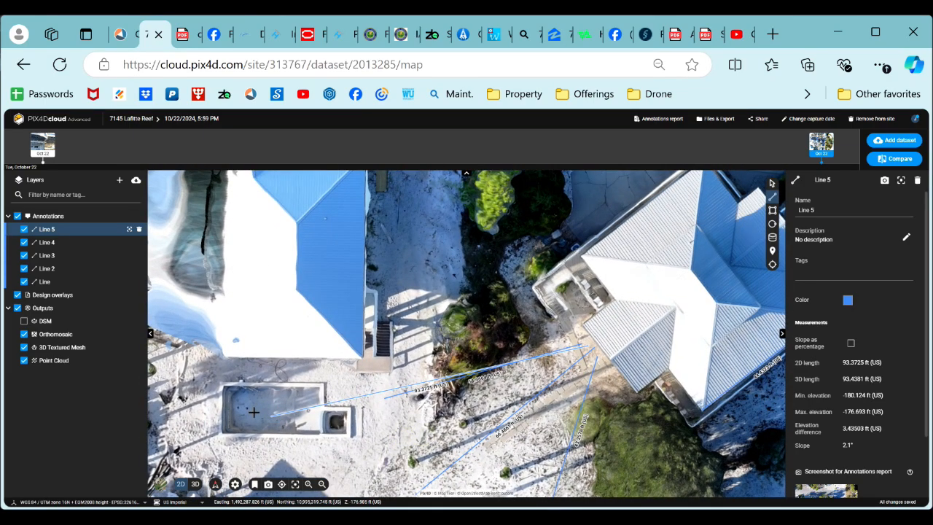
scroll(253, 413, "up", 4)
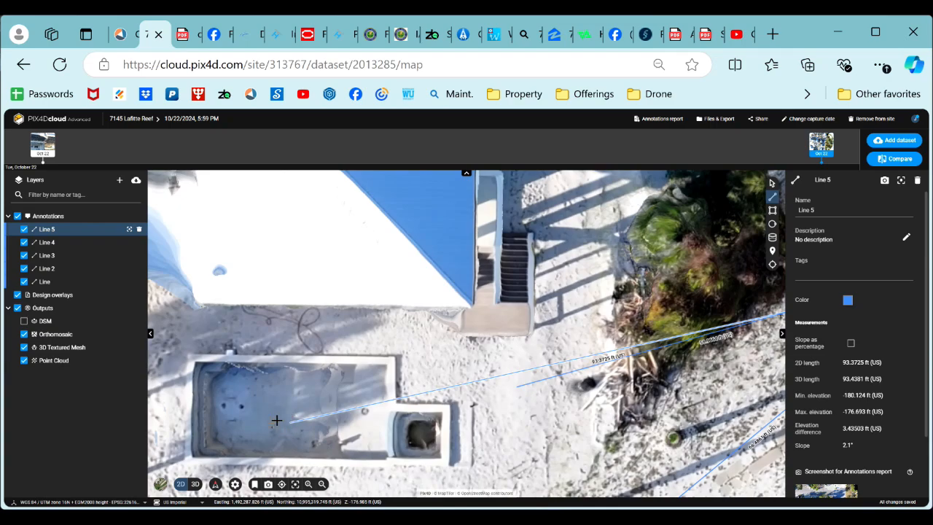
scroll(276, 420, "down", 3)
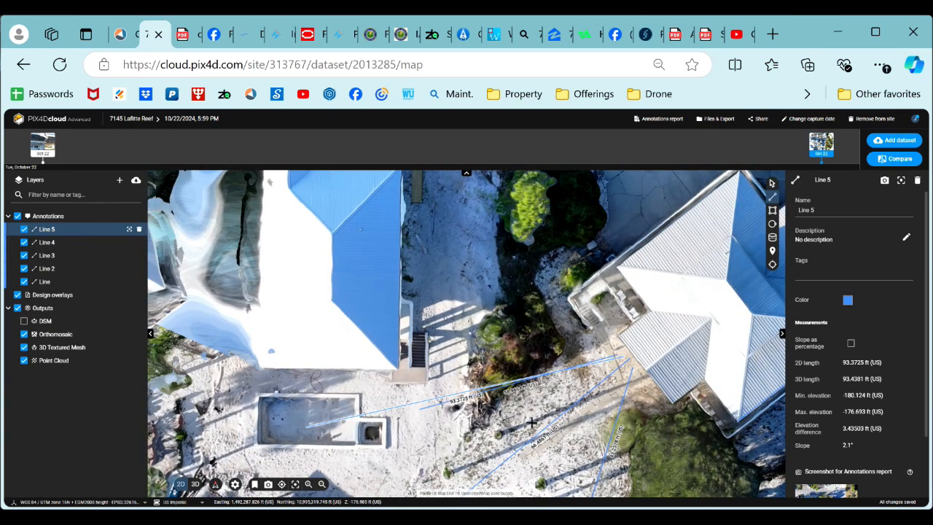
scroll(595, 370, "up", 1)
scroll(591, 374, "down", 3)
left_click_drag(589, 424, 545, 351)
scroll(542, 389, "up", 2)
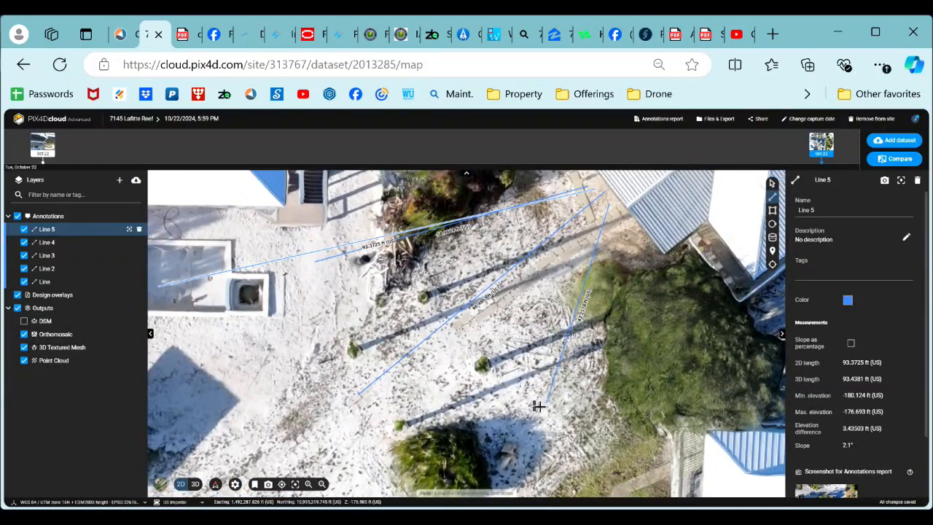
scroll(562, 373, "down", 3)
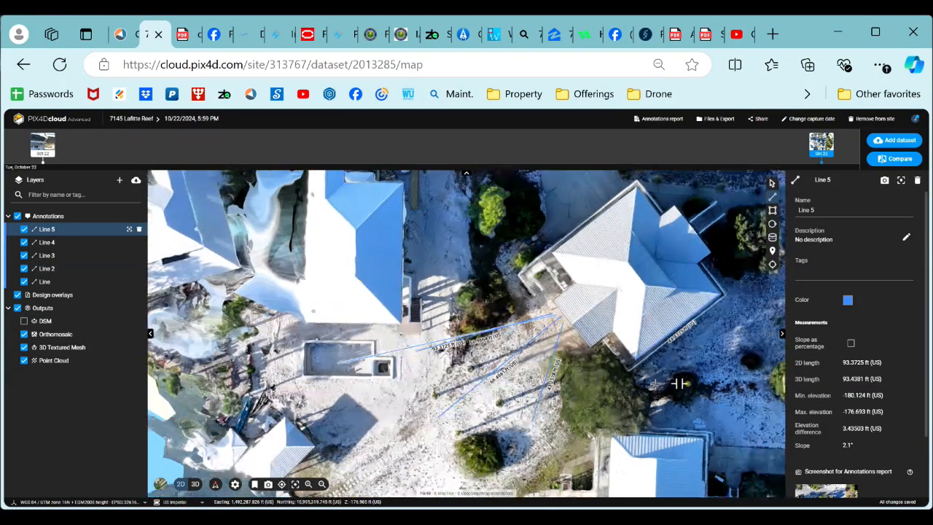
left_click_drag(678, 382, 540, 377)
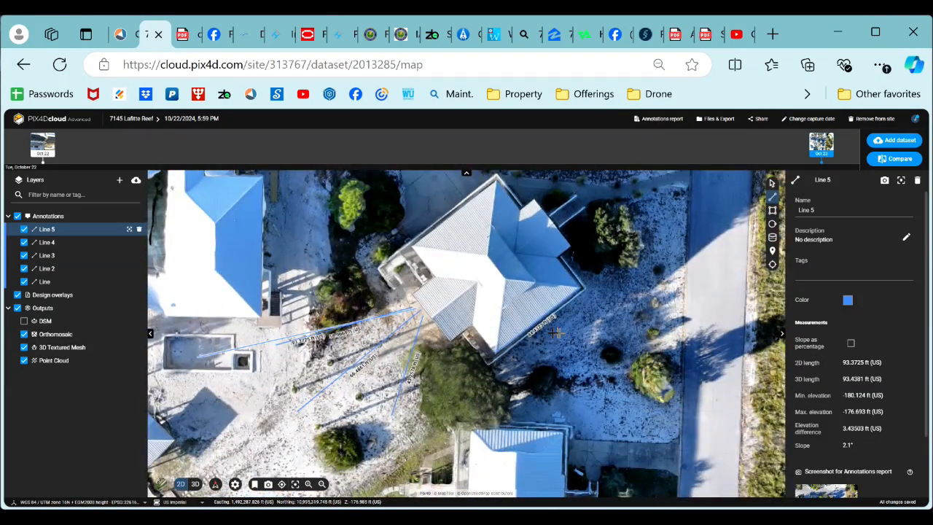
scroll(414, 384, "up", 2)
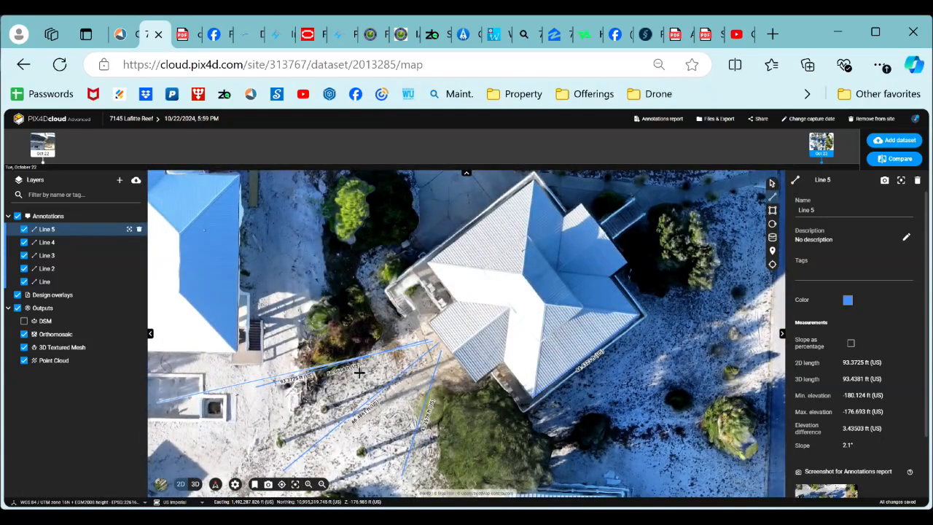
left_click_drag(373, 431, 400, 413)
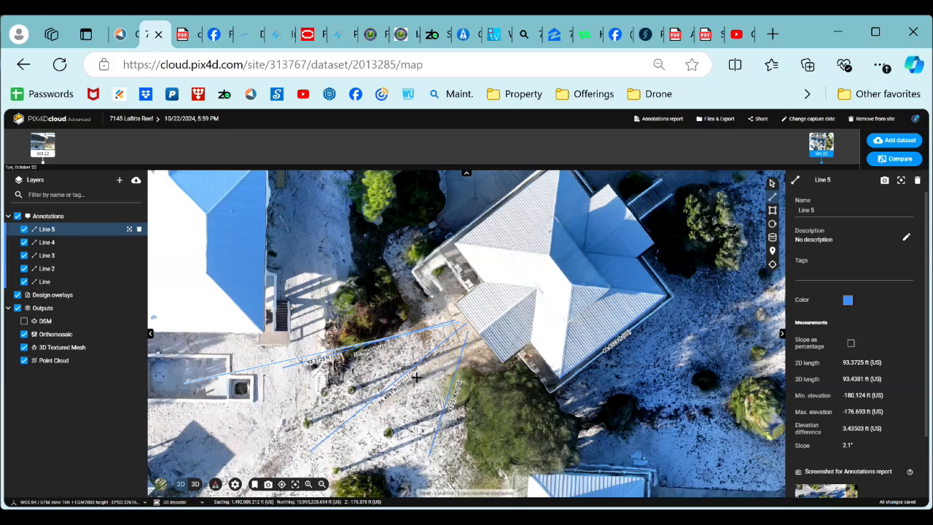
Draw a line about 116 ft long from the walkway at the house corner diagonally across the yard toward the waterfront
scroll(417, 376, "down", 3)
scroll(422, 373, "up", 4)
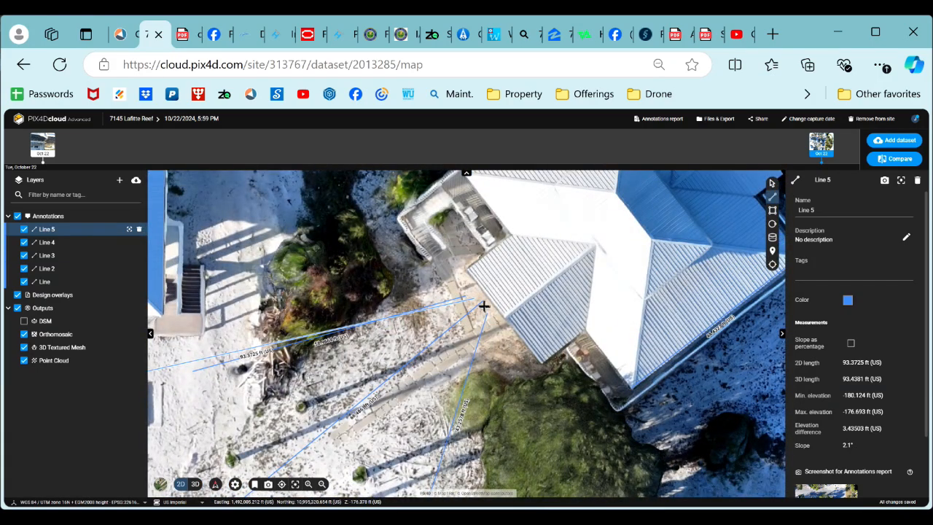
left_click(485, 307)
scroll(423, 349, "down", 5)
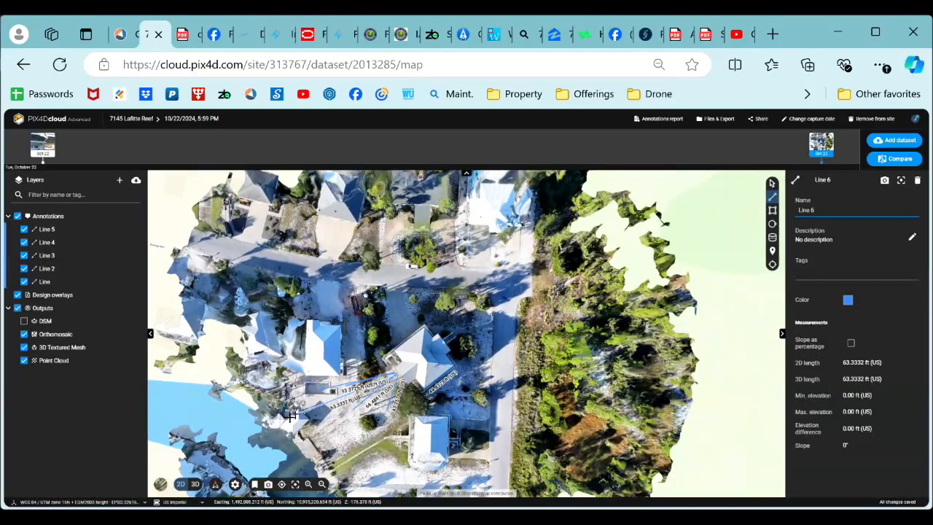
left_click(332, 448)
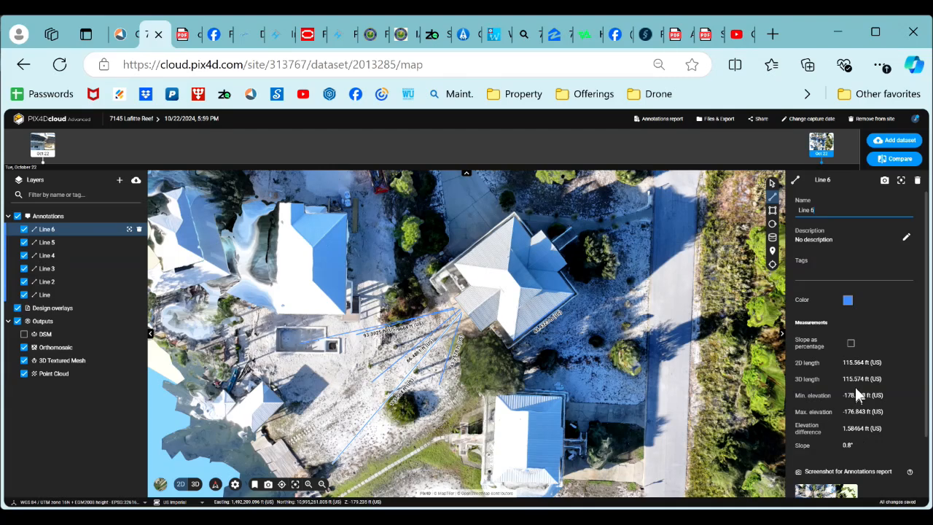
Switch to the 3D model and inspect the house's balcony and the roof corner above the walkway
scroll(417, 394, "down", 3)
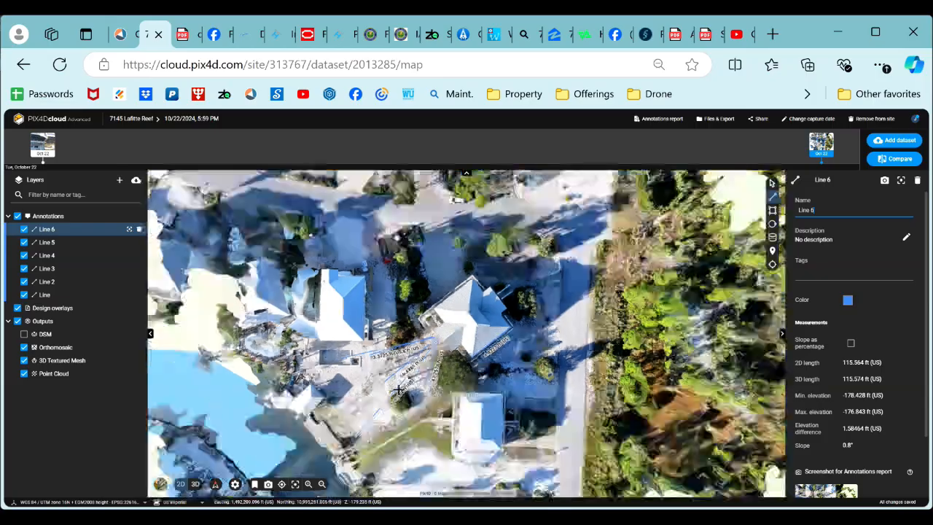
scroll(439, 354, "up", 3)
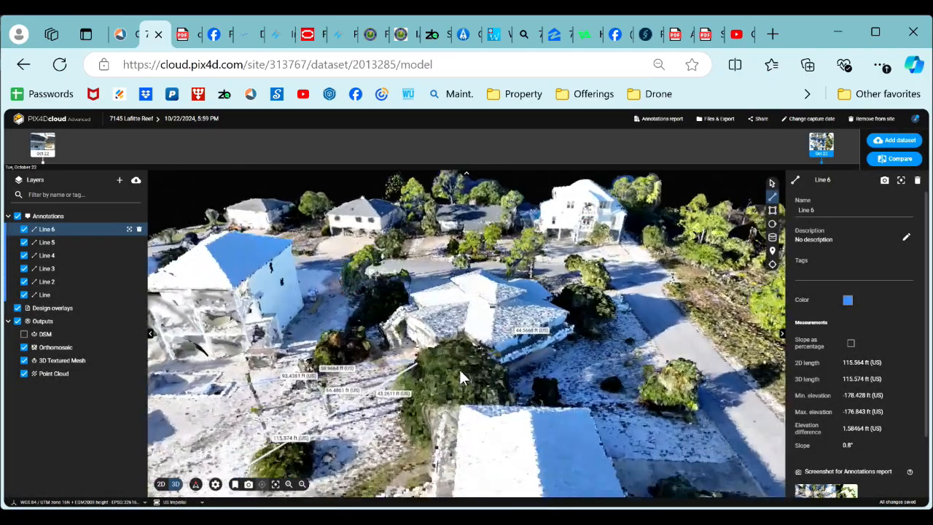
scroll(459, 374, "up", 3)
left_click_drag(440, 374, 318, 354)
scroll(328, 357, "up", 5)
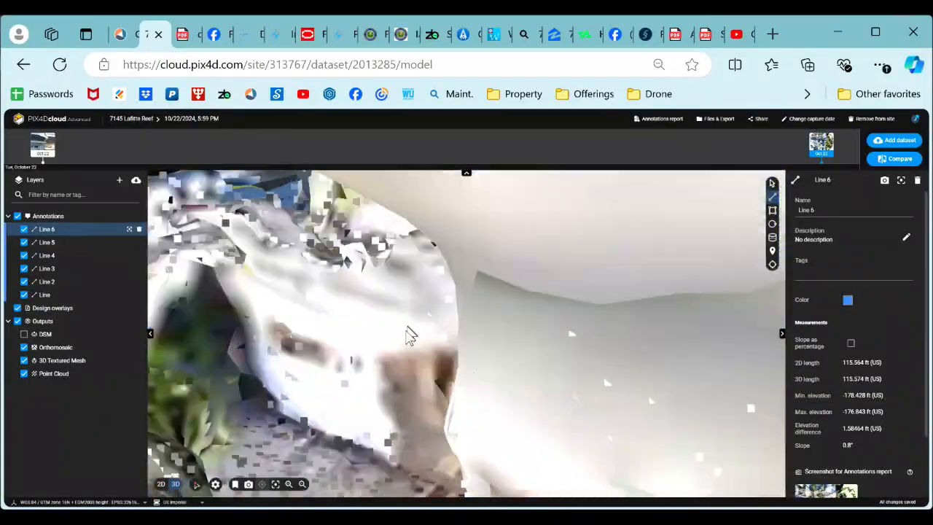
left_click_drag(408, 372, 599, 436)
scroll(453, 370, "down", 3)
scroll(451, 367, "down", 6)
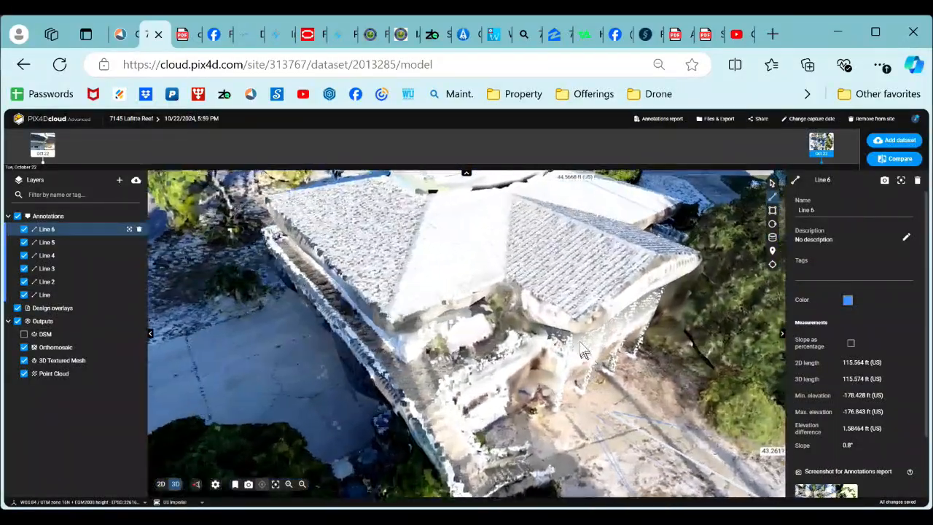
scroll(548, 358, "up", 5)
left_click_drag(548, 358, 563, 383)
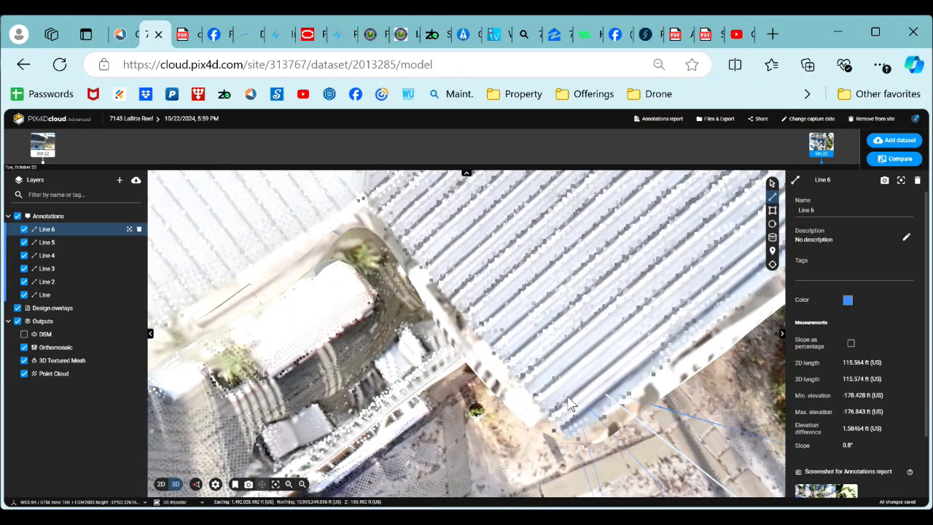
left_click_drag(556, 434, 567, 438)
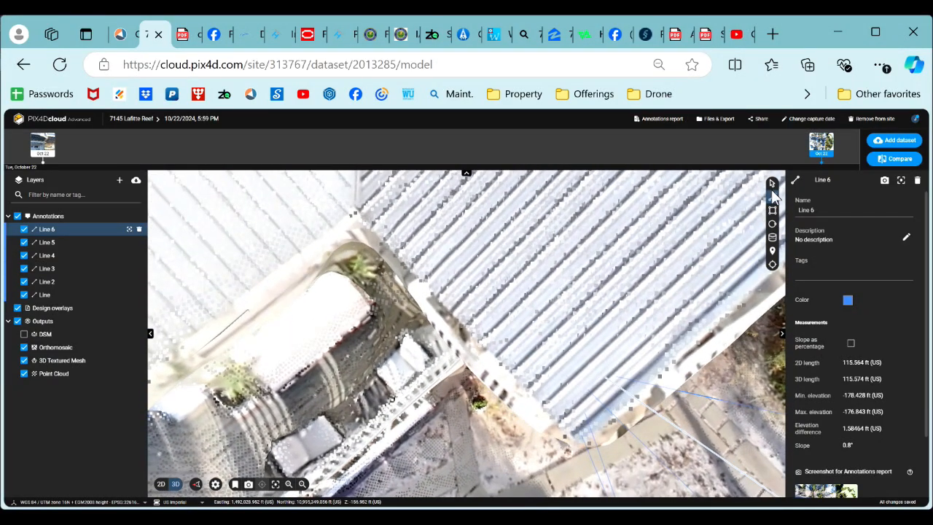
left_click(577, 421)
left_click_drag(557, 442, 509, 375)
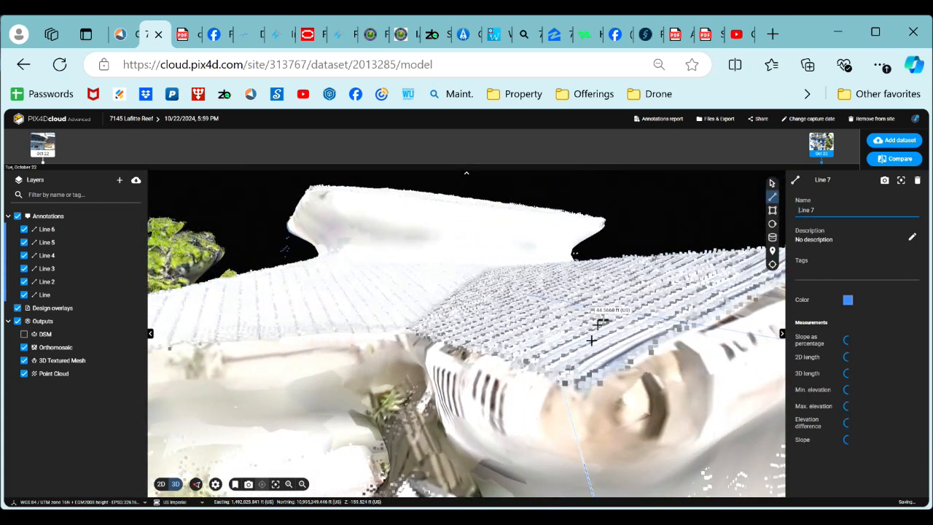
scroll(585, 347, "down", 5)
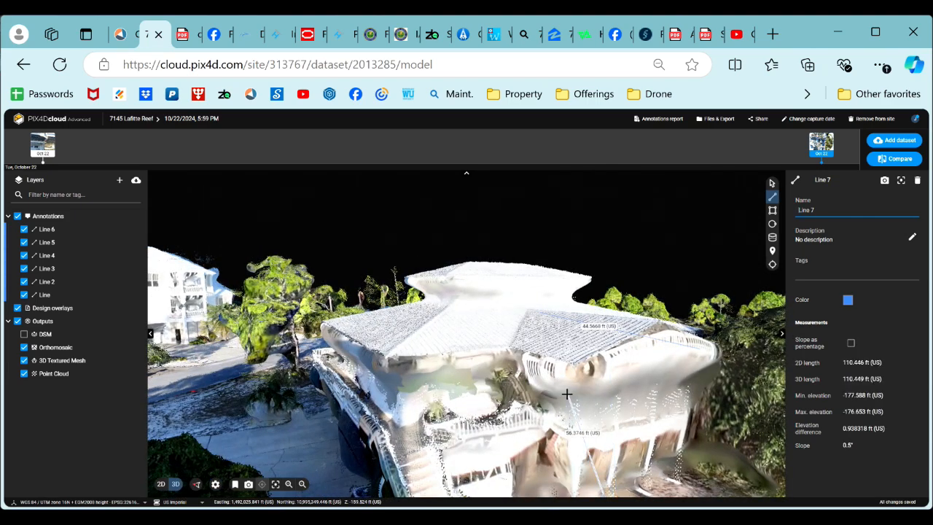
left_click_drag(600, 415, 599, 435)
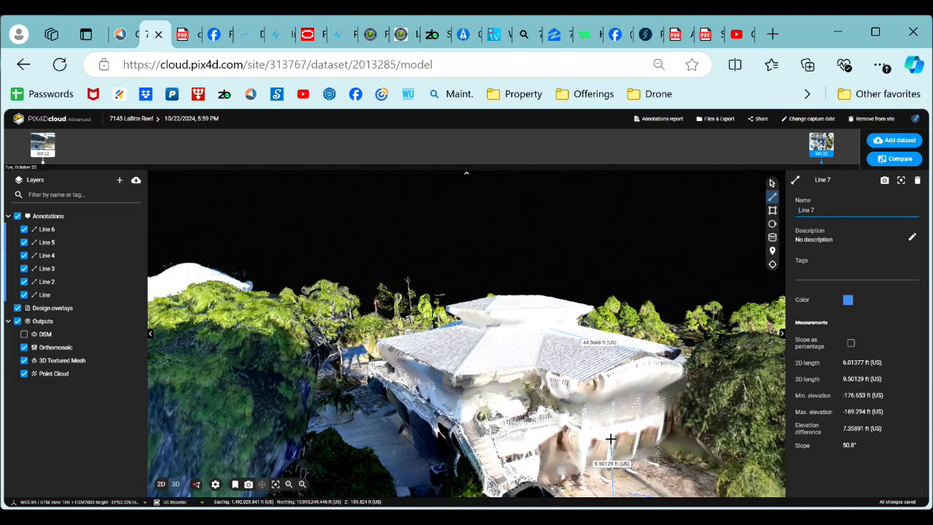
key("Escape")
scroll(591, 389, "up", 8)
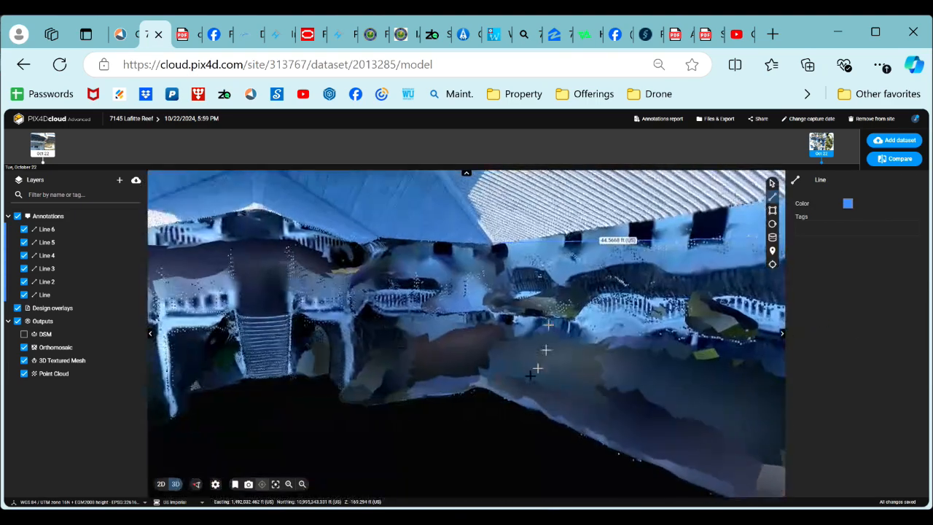
scroll(529, 366, "down", 8)
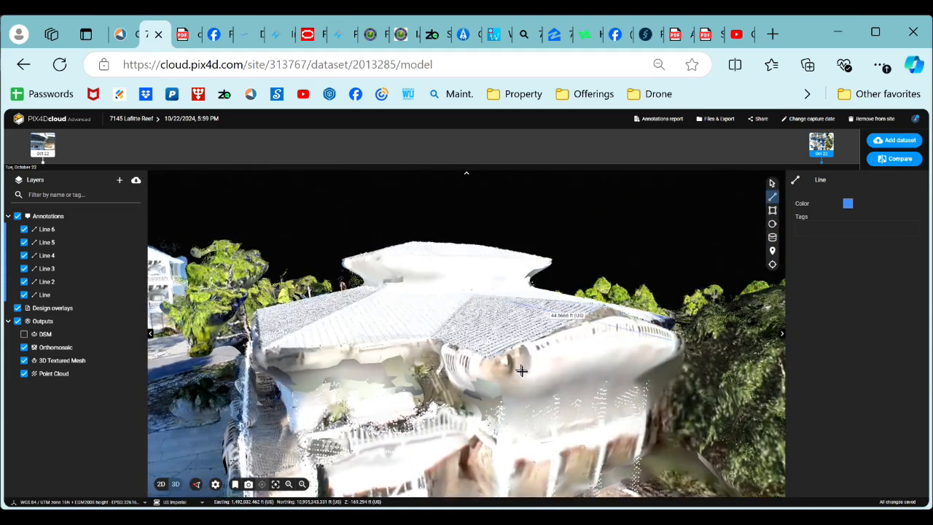
left_click_drag(546, 452, 535, 391)
double_click(536, 399)
scroll(532, 401, "up", 5)
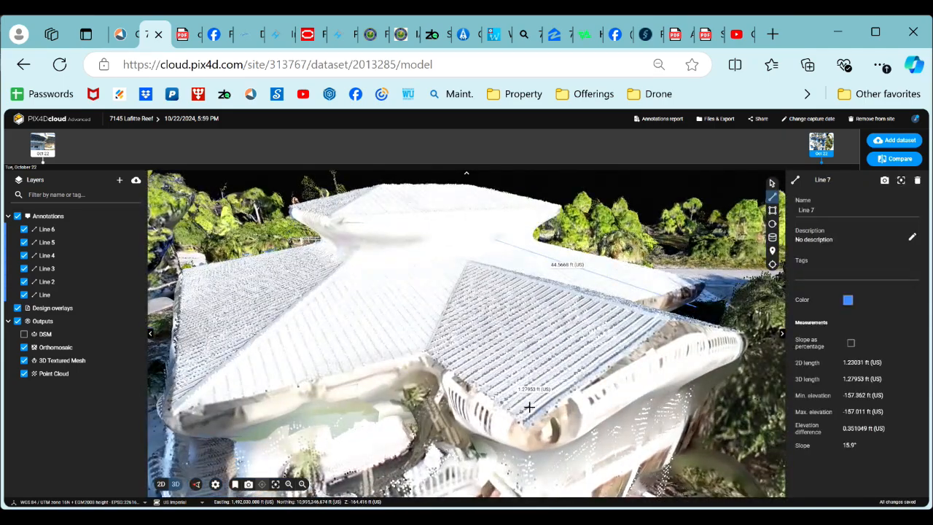
key("Delete")
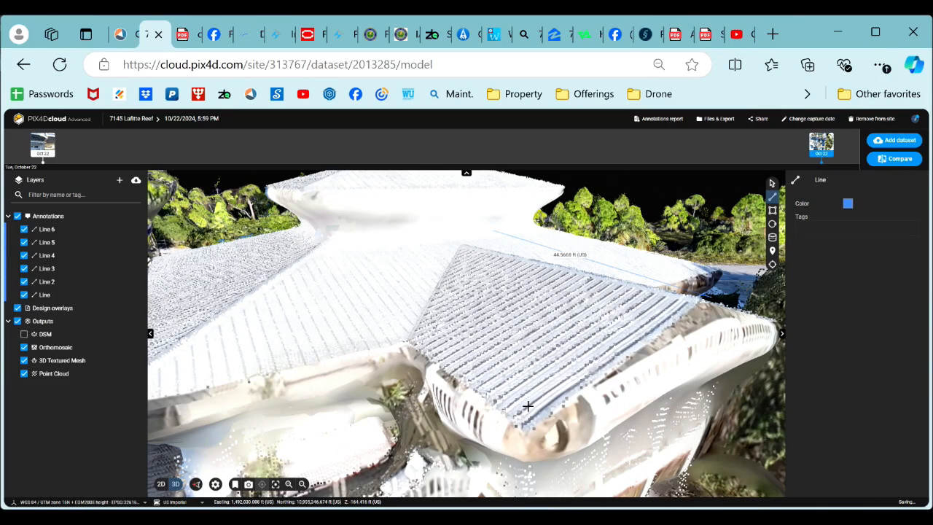
Draw a near-vertical line about 19.3 ft long from the roof corner above the walkway down to the ground at the post
left_click(528, 406)
double_click(535, 471)
scroll(534, 469, "down", 3)
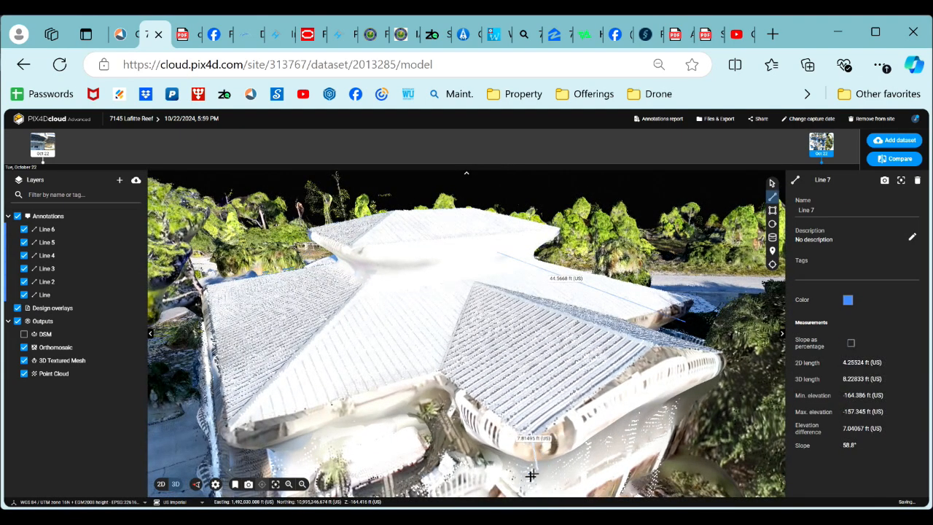
mouse_move(548, 466)
left_mouse_down()
mouse_move(617, 424)
mouse_move(597, 446)
mouse_move(561, 452)
left_mouse_up()
scroll(560, 453, "down", 2)
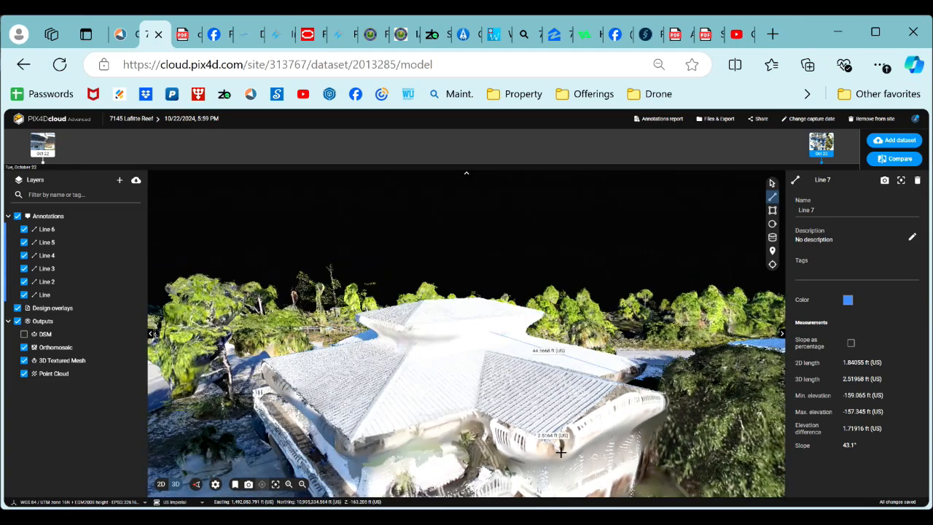
left_click_drag(540, 464, 530, 430)
scroll(530, 480, "down", 2)
scroll(522, 356, "up", 10)
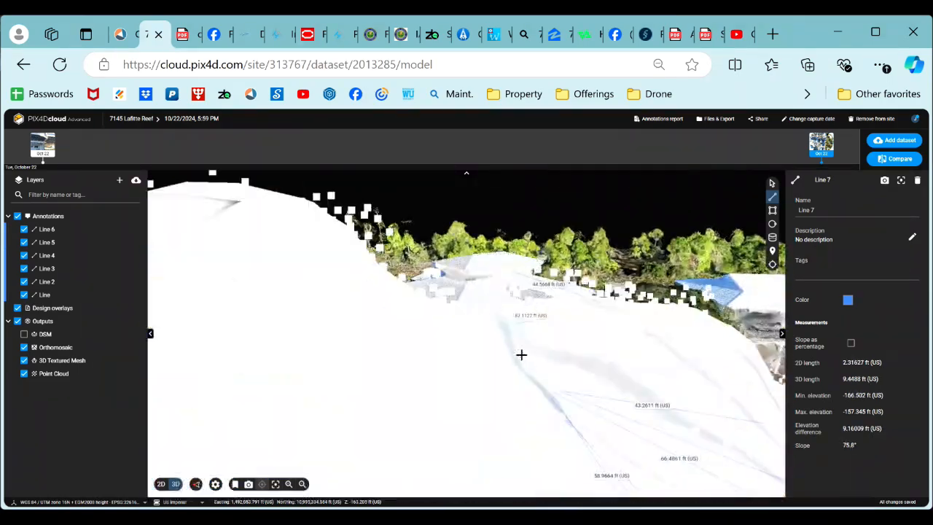
scroll(544, 343, "up", 8)
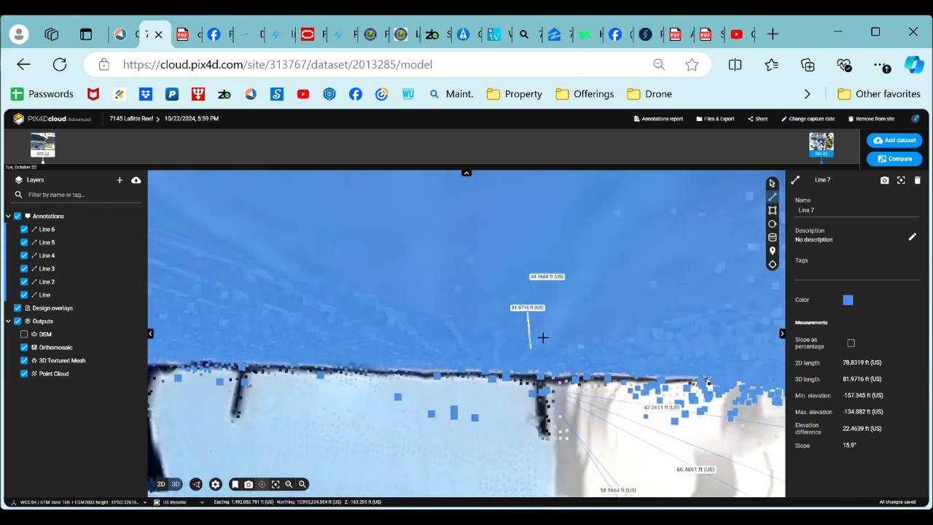
scroll(551, 339, "down", 5)
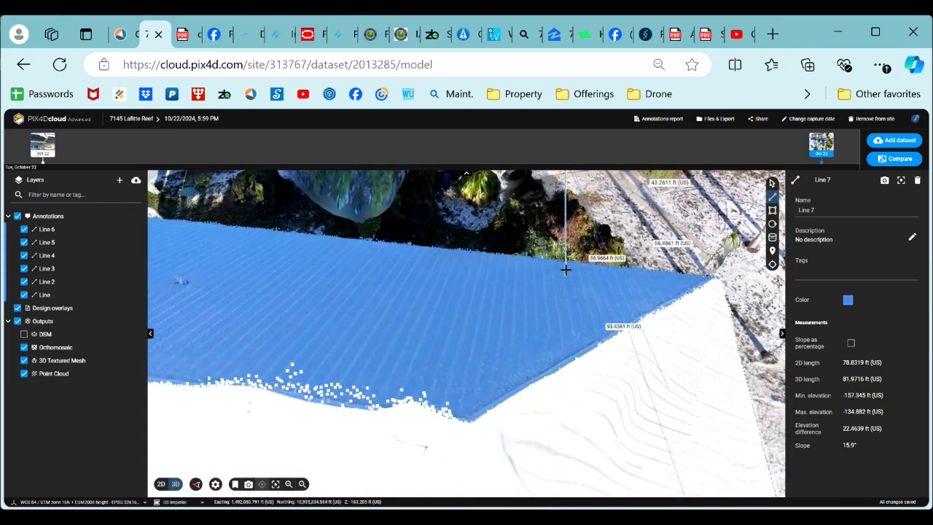
left_click_drag(508, 348, 484, 328)
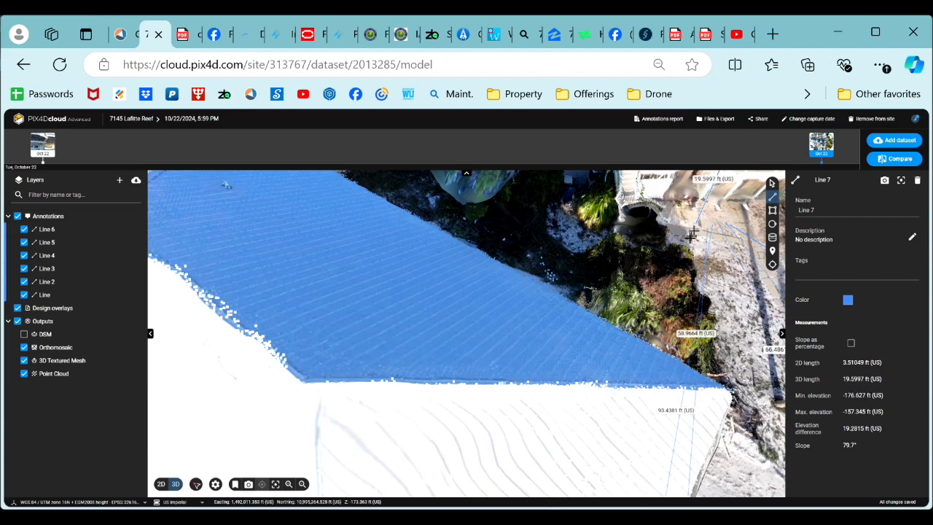
scroll(676, 251, "down", 4)
left_click_drag(676, 251, 560, 334)
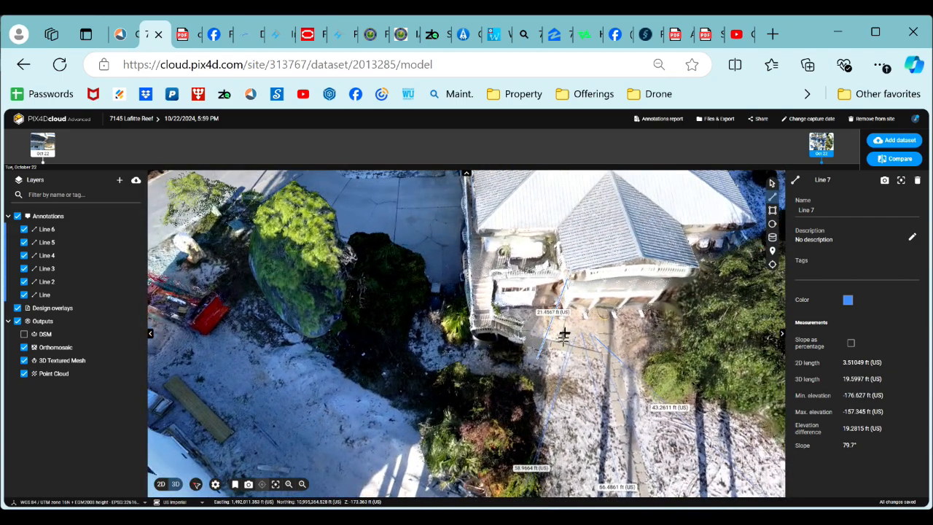
scroll(559, 333, "up", 7)
scroll(569, 318, "up", 1)
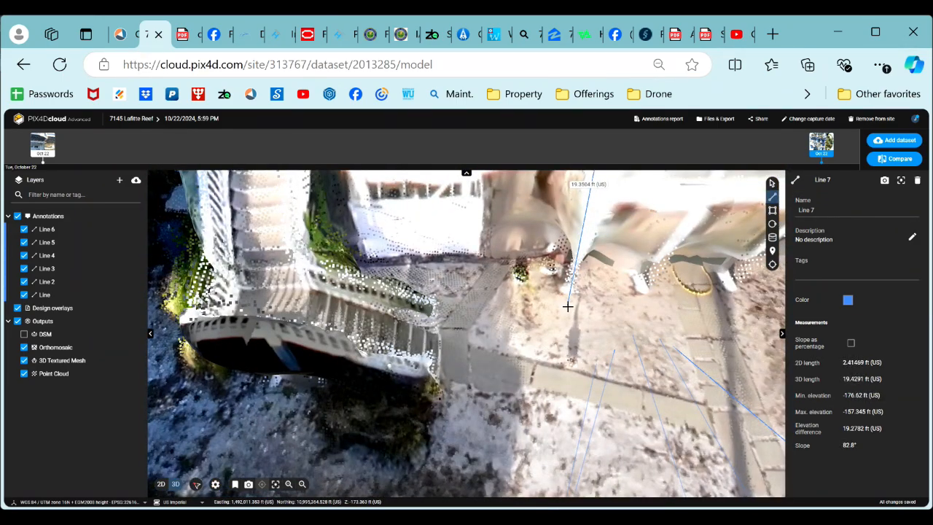
scroll(564, 308, "up", 4)
double_click(564, 306)
scroll(549, 367, "down", 4)
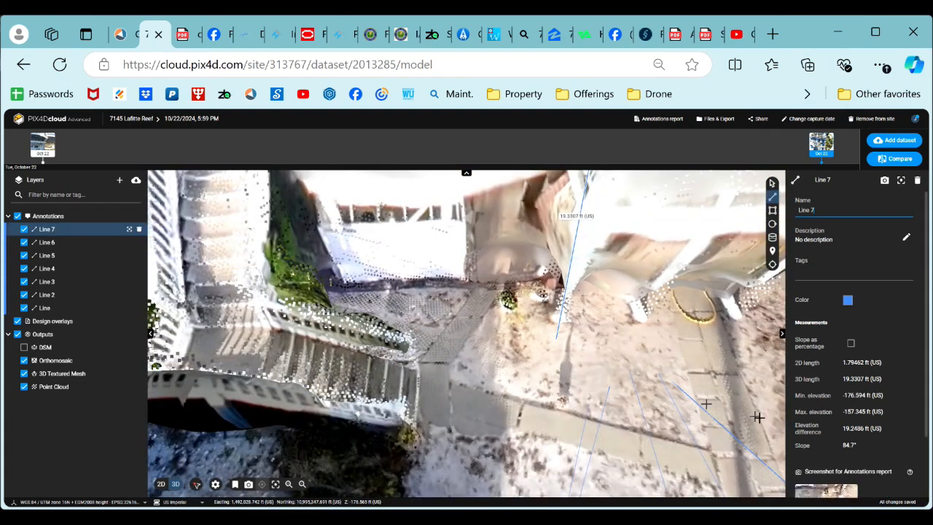
Inspect the height line at the house corner, and view the house in the other dataset's 3D model
scroll(858, 437, "down", 2)
scroll(863, 380, "up", 2)
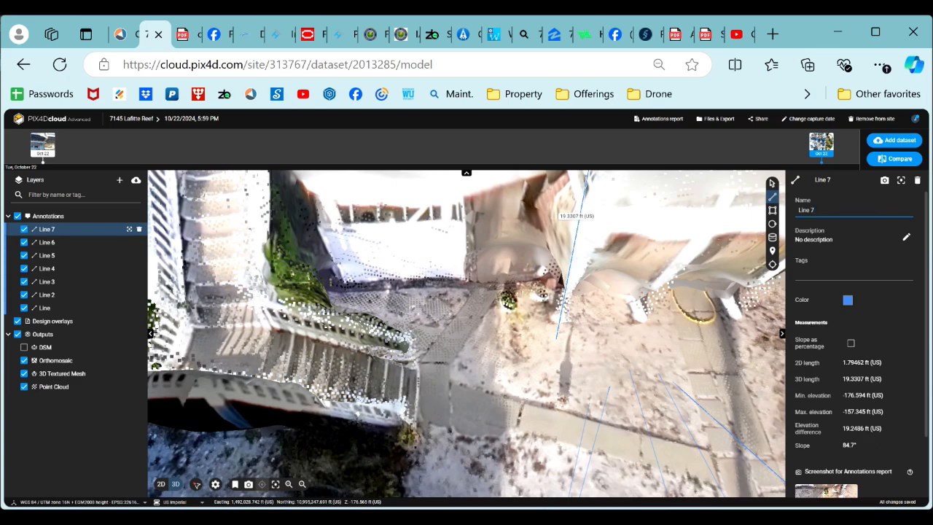
scroll(594, 306, "down", 5)
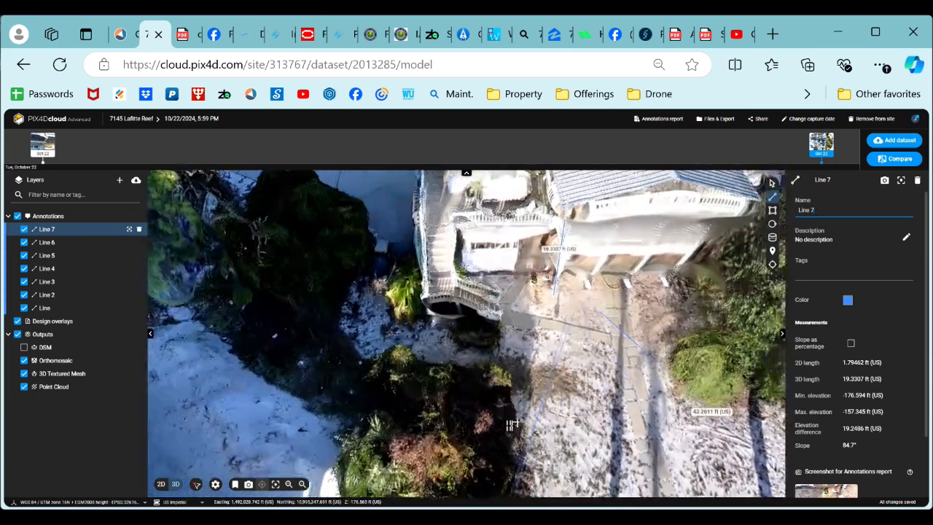
left_click_drag(513, 424, 470, 323)
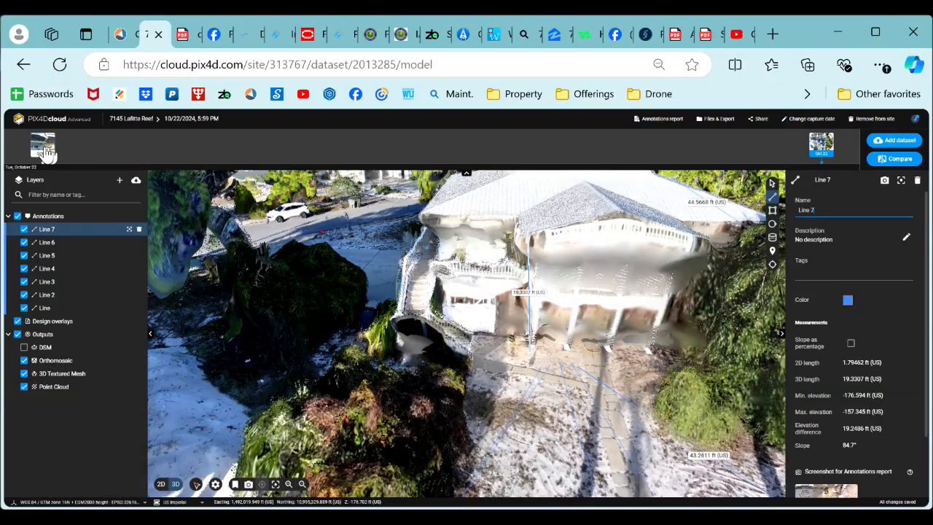
left_click(46, 151)
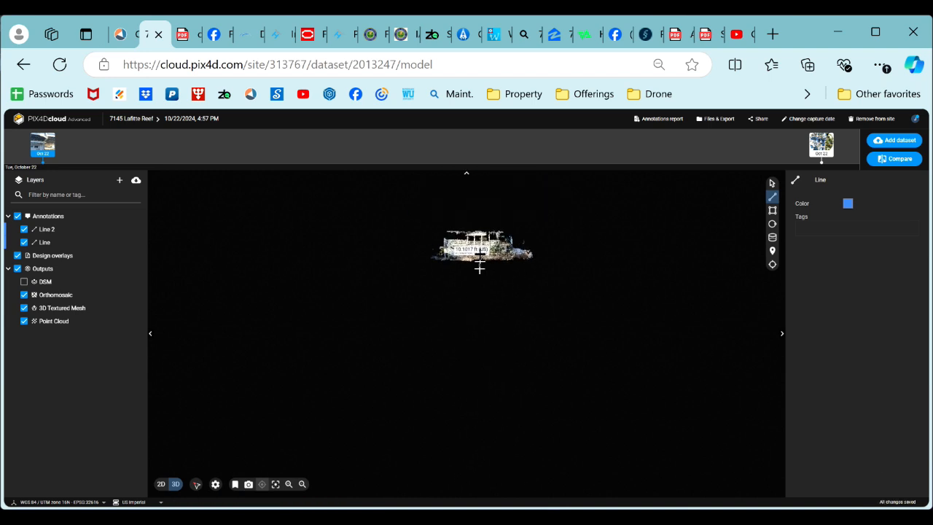
mouse_move(392, 318)
left_mouse_down()
mouse_move(459, 353)
mouse_move(535, 364)
mouse_move(393, 321)
left_mouse_up()
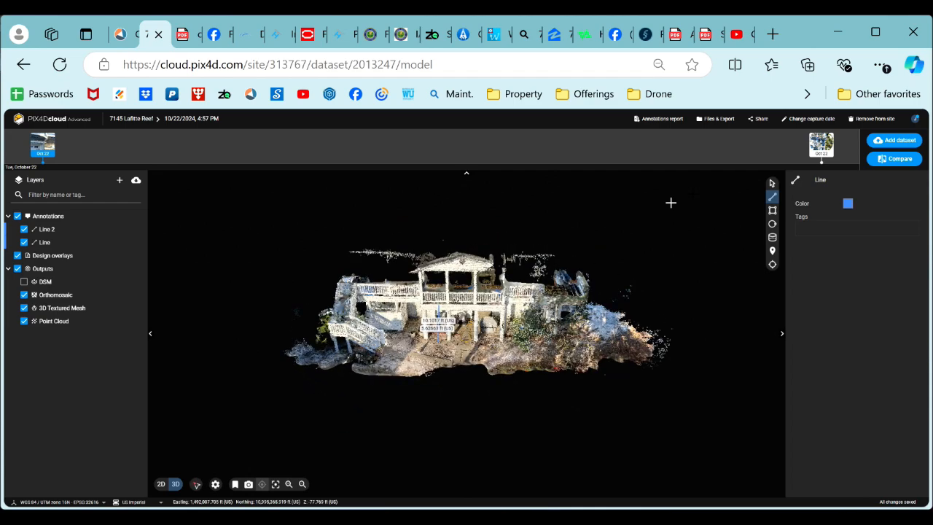
Return to the 5:59 PM dataset's orthomosaic and examine the house and the measurement lines fanning out from its corner
left_click(822, 145)
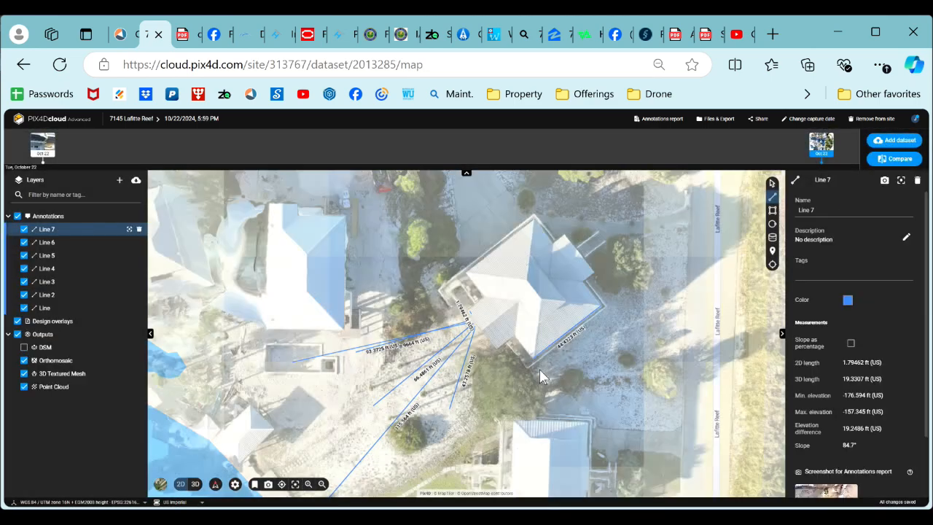
scroll(494, 387, "up", 5)
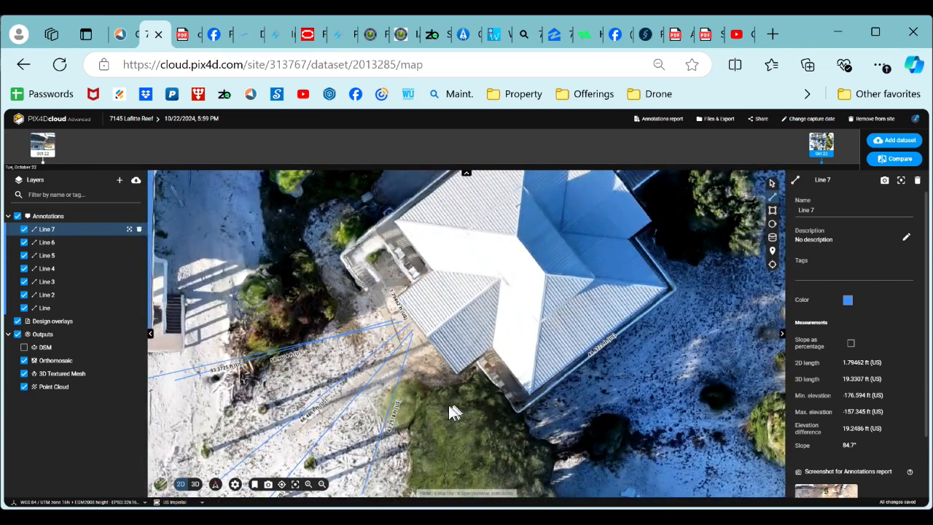
scroll(427, 377, "down", 3)
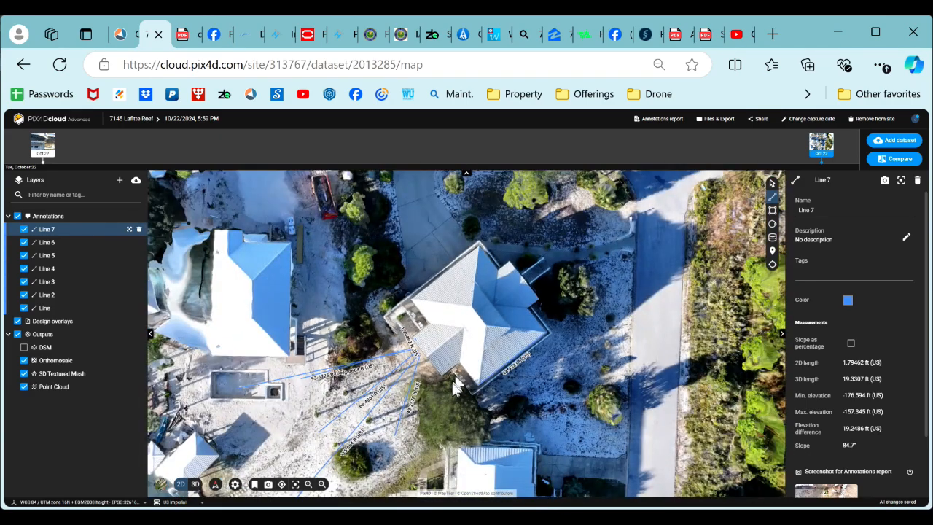
scroll(447, 396, "up", 5)
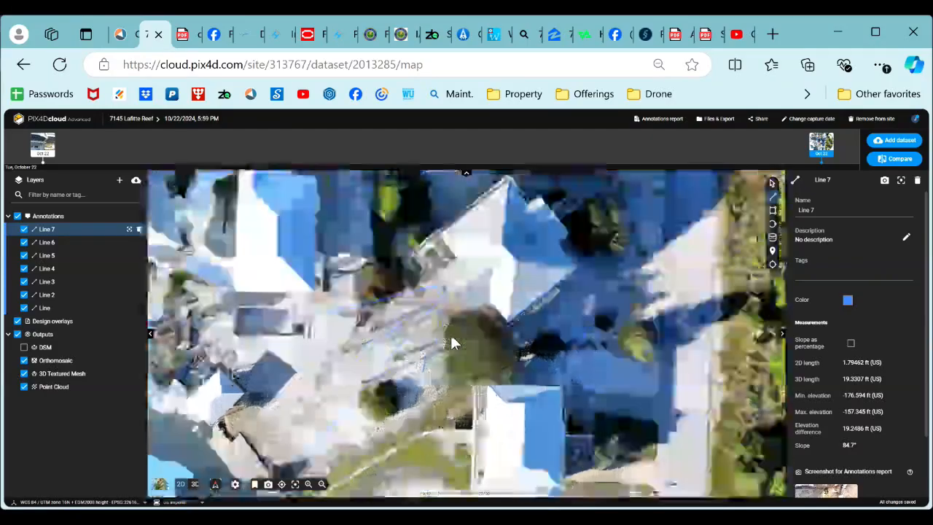
scroll(467, 351, "down", 4)
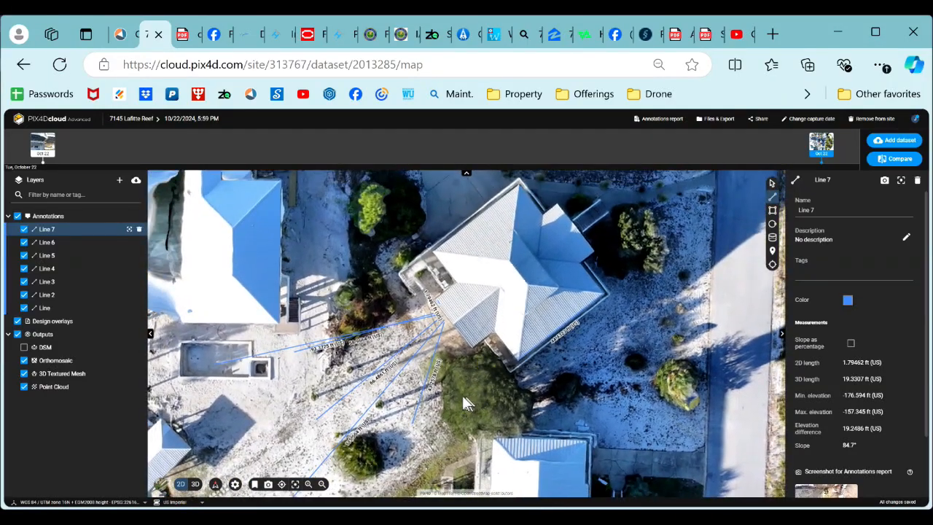
scroll(481, 396, "down", 3)
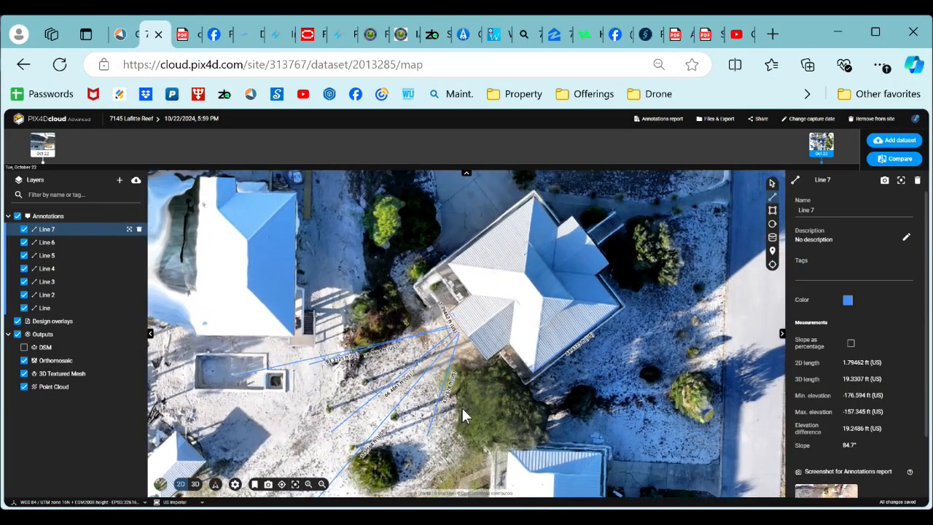
scroll(463, 390, "up", 6)
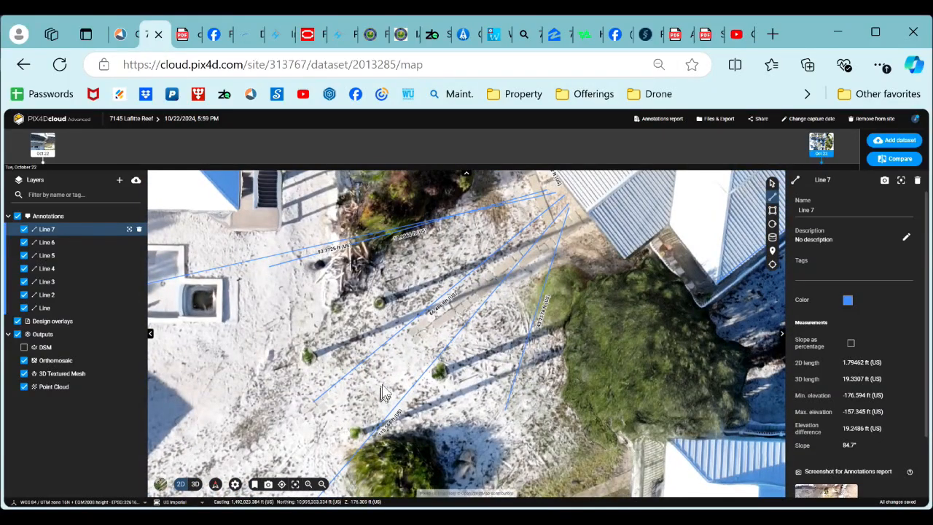
scroll(385, 394, "down", 3)
scroll(382, 387, "up", 4)
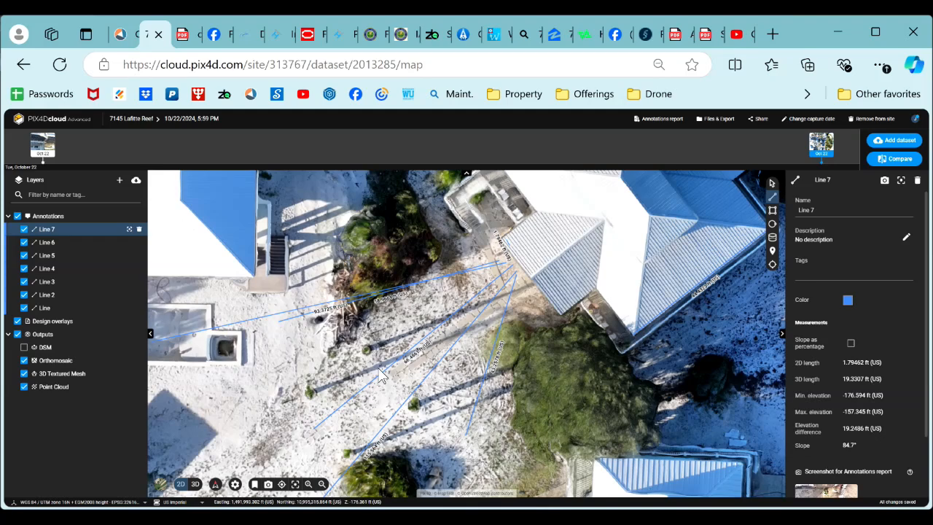
scroll(379, 374, "down", 3)
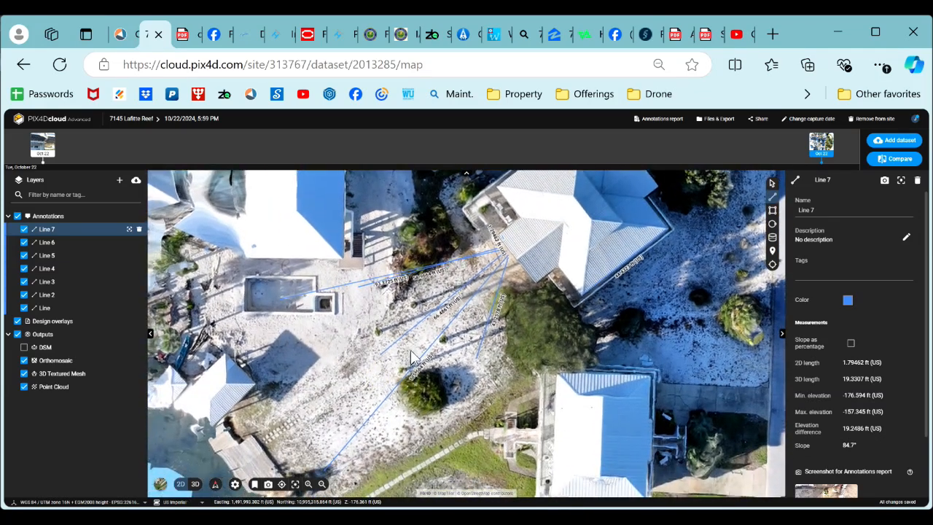
Examine the yard between the house, the neighbouring pool and the waterfront, following the drawn lines on the orthomosaic
left_click_drag(410, 349, 420, 341)
left_click_drag(400, 379, 405, 376)
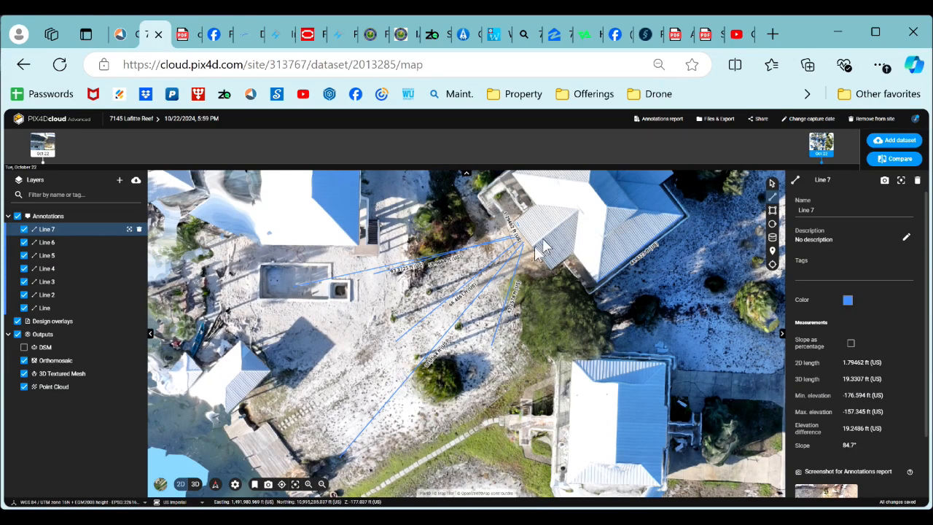
scroll(354, 397, "up", 3)
scroll(358, 396, "down", 3)
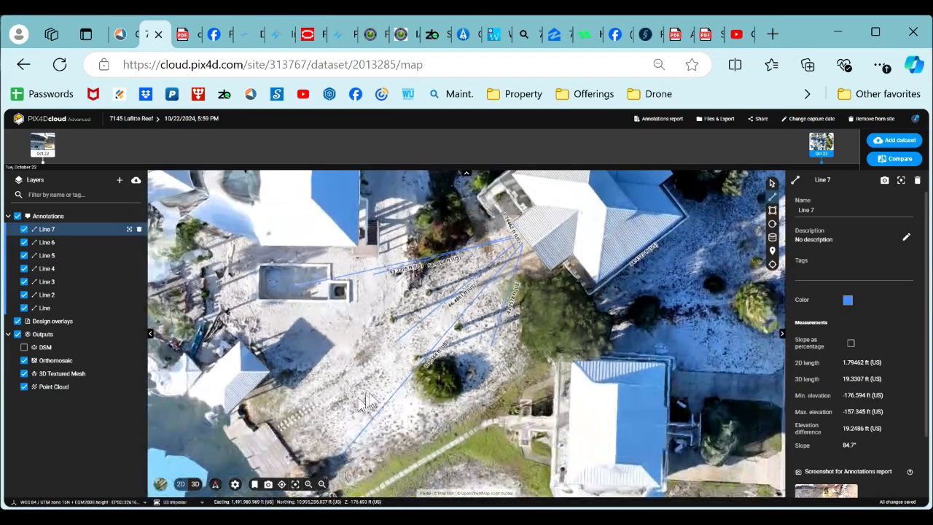
scroll(383, 390, "down", 3)
left_click_drag(387, 411, 379, 425)
scroll(404, 358, "up", 5)
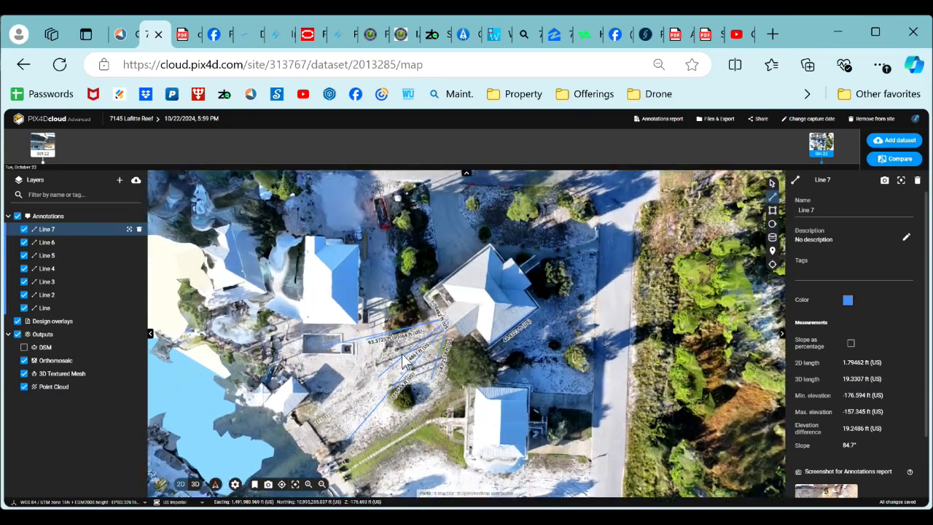
scroll(435, 381, "up", 3)
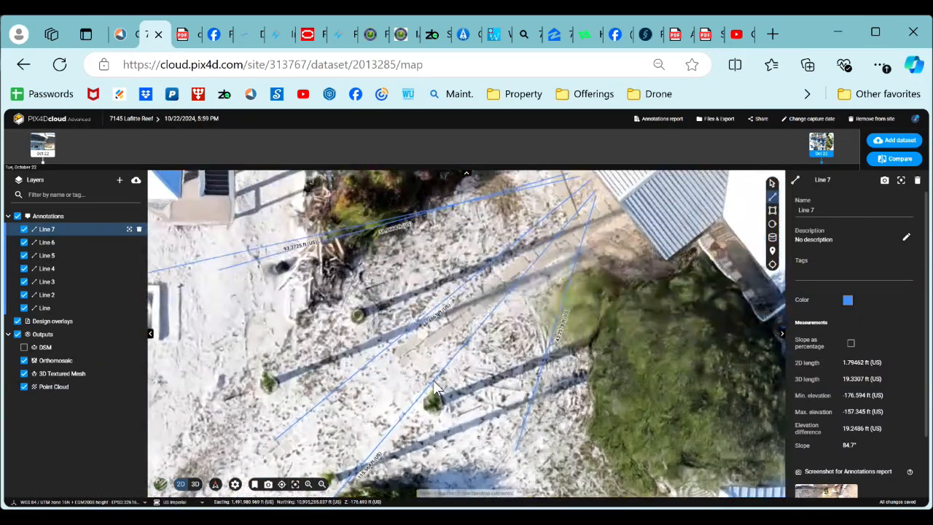
scroll(435, 386, "down", 5)
left_click_drag(434, 404, 444, 371)
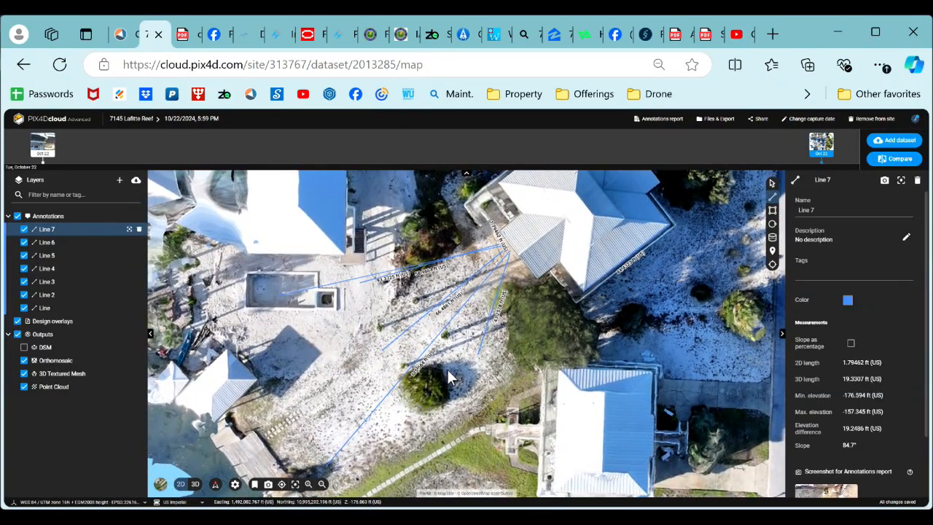
scroll(405, 352, "up", 3)
scroll(405, 351, "down", 3)
left_click_drag(407, 350, 411, 354)
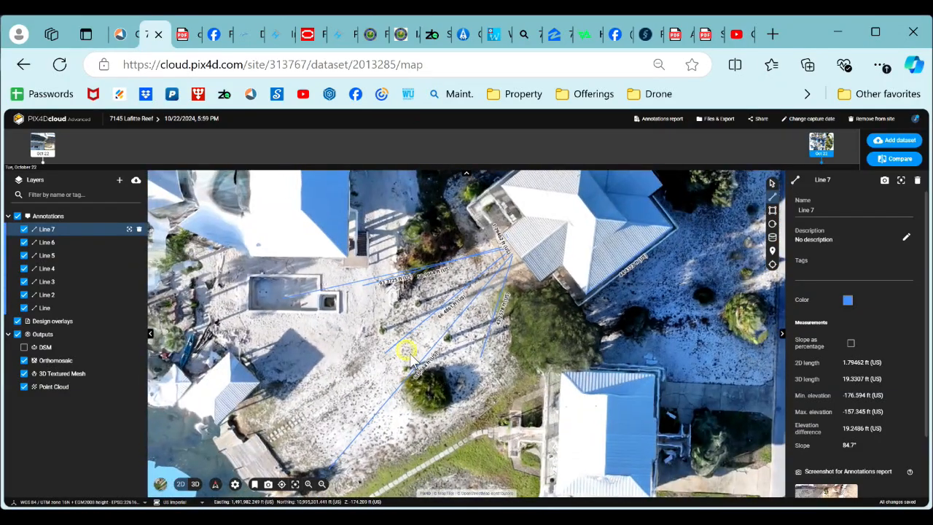
scroll(408, 356, "up", 3)
scroll(408, 356, "down", 5)
scroll(412, 357, "up", 2)
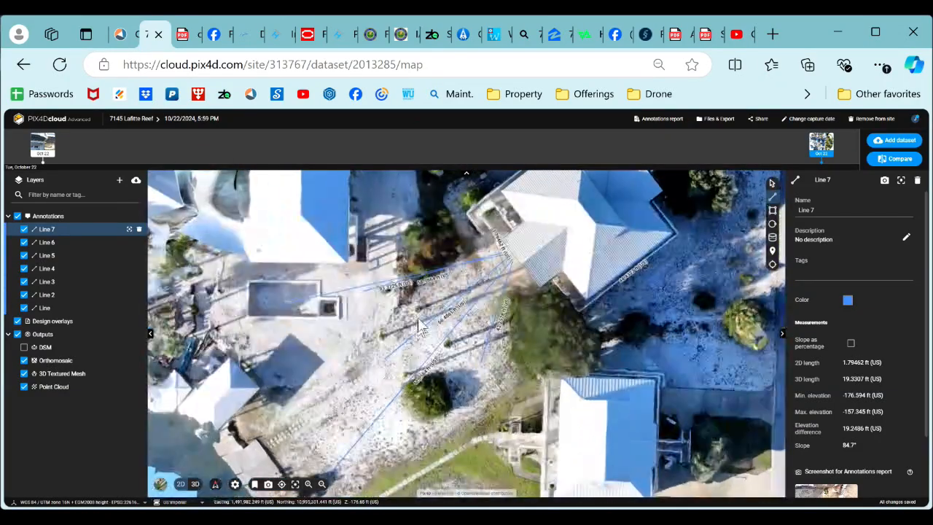
Try to draw a line across the yard, crossing the existing measurement lines toward the large tree
left_click(435, 277)
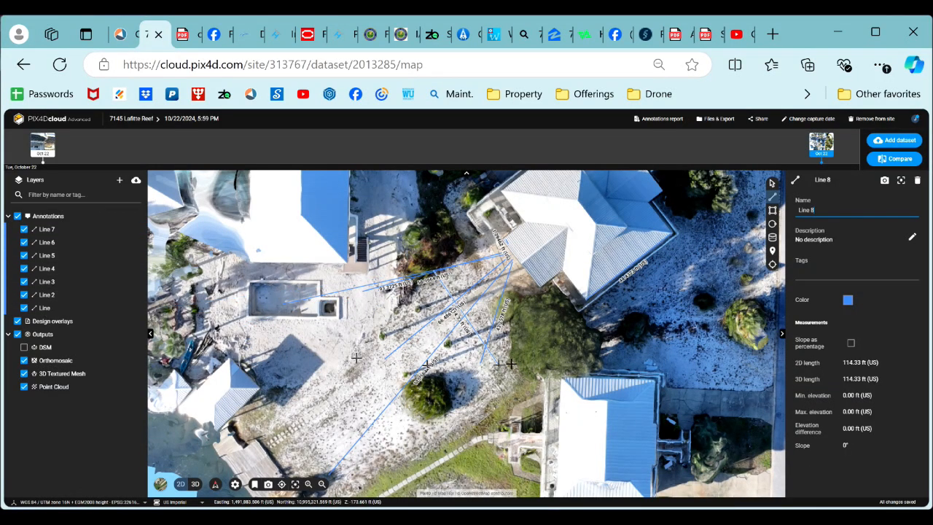
key("Escape")
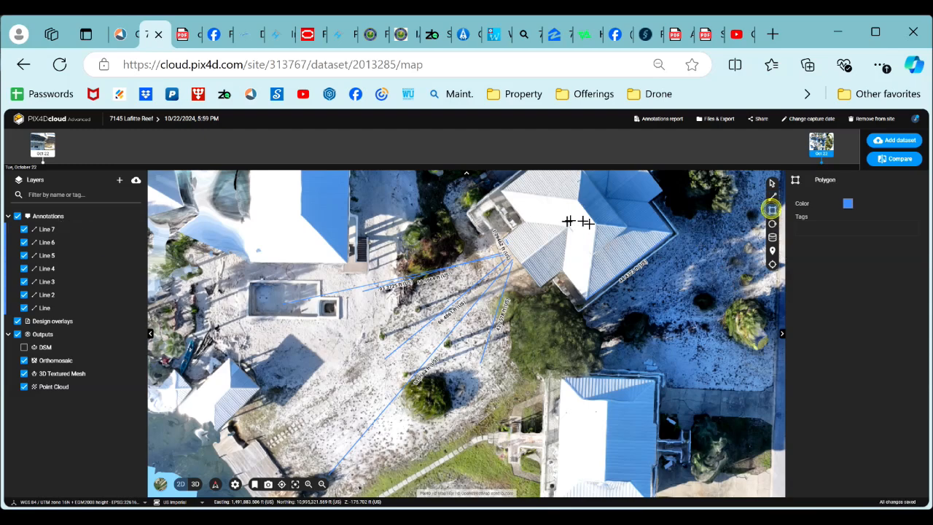
Delete all seven line annotations, from Line 7 down to Line, from the 5:59 PM dataset
scroll(583, 223, "up", 3)
left_click_drag(500, 341, 484, 355)
scroll(395, 371, "up", 2)
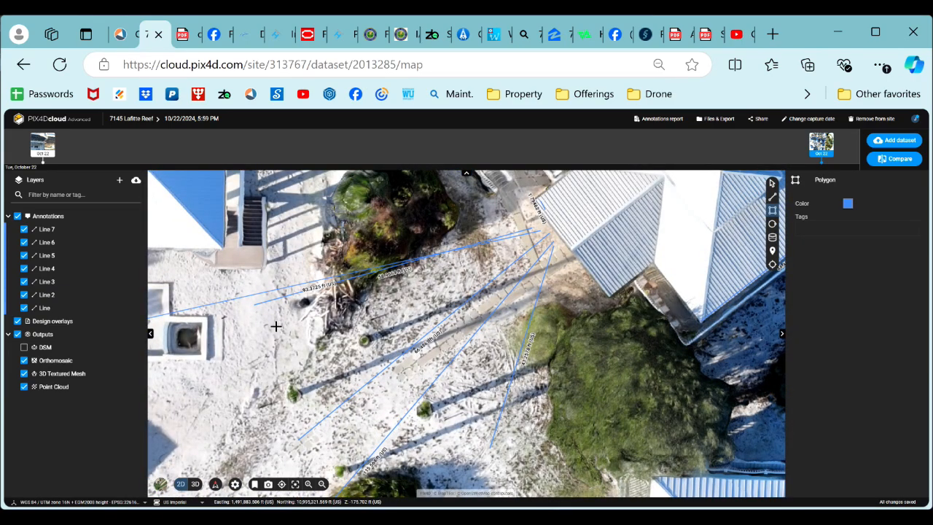
scroll(275, 328, "down", 2)
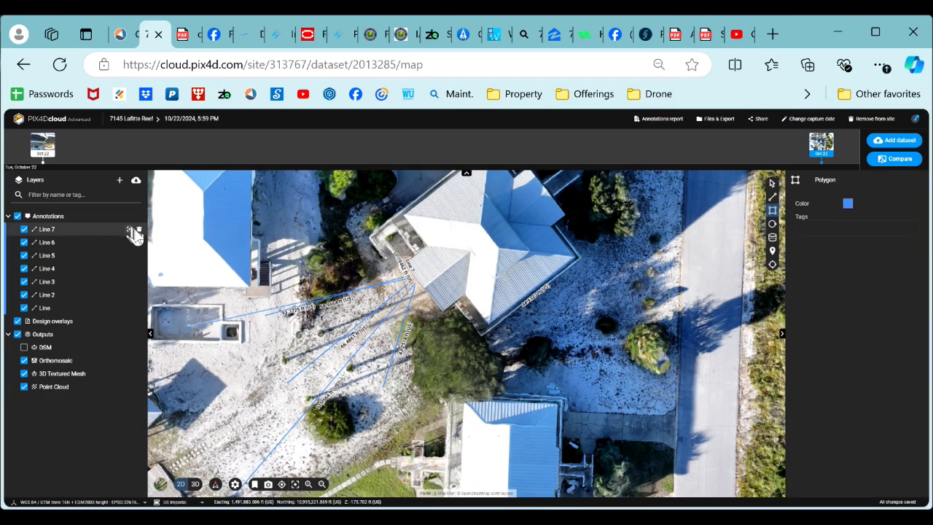
left_click(138, 230)
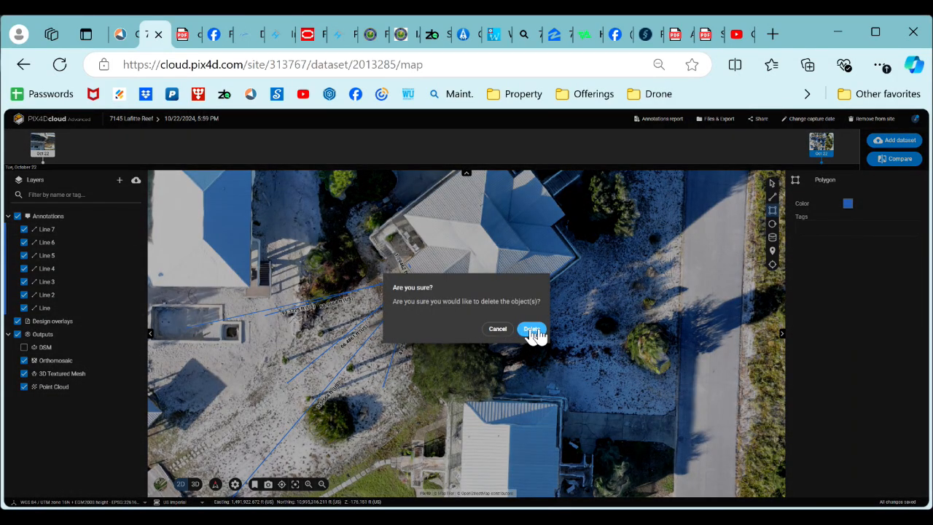
left_click(532, 329)
left_click(136, 229)
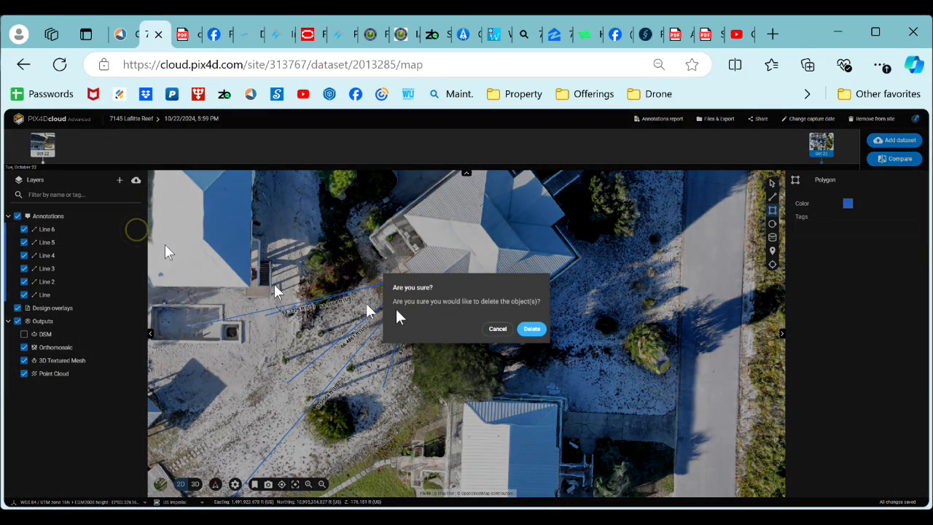
left_click(534, 329)
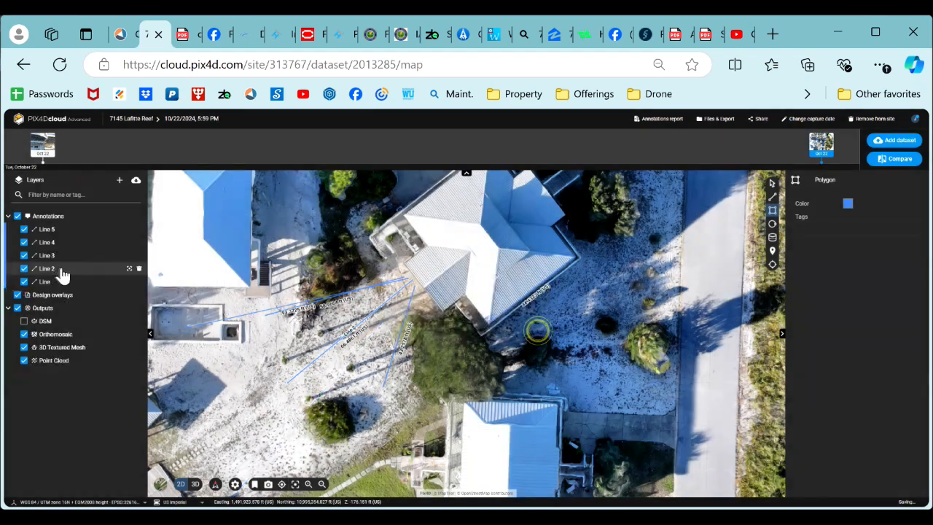
left_click(138, 229)
left_click(531, 329)
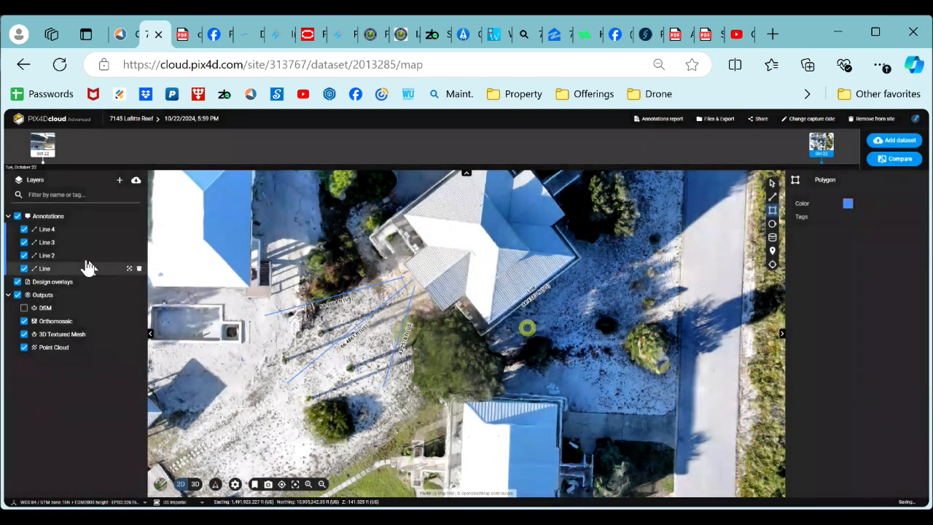
left_click(137, 229)
left_click(532, 329)
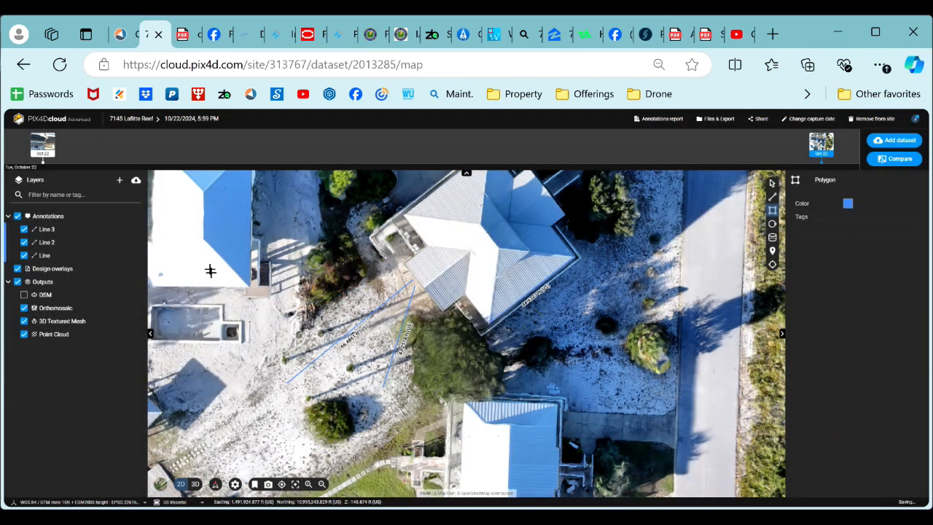
left_click(136, 230)
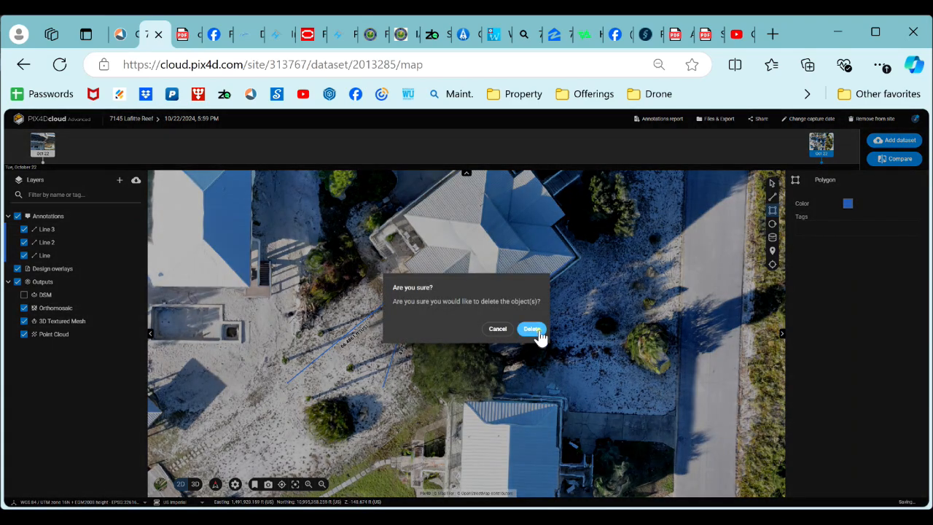
left_click(537, 332)
left_click(138, 231)
left_click(534, 329)
left_click(139, 230)
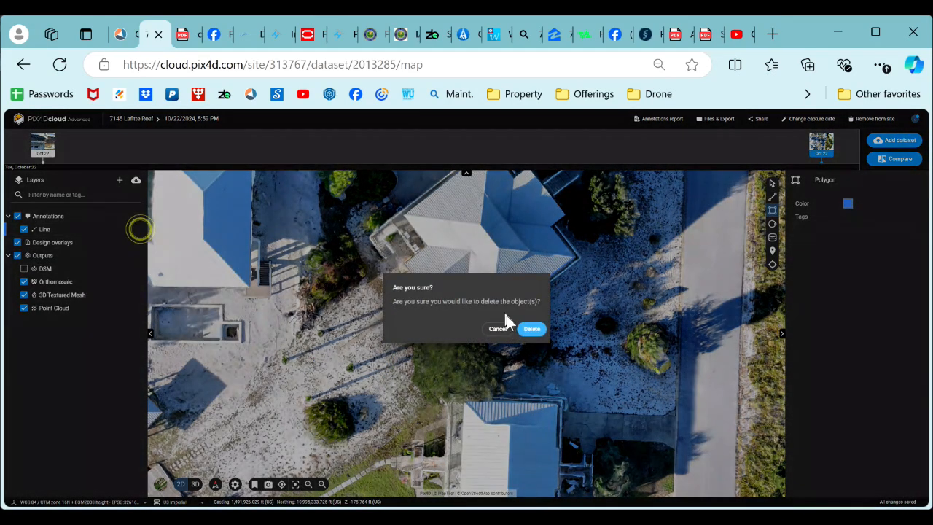
left_click(534, 329)
Examine the house, the shadowed yard beside it and the neighbouring pool on the orthomosaic
scroll(404, 400, "down", 3)
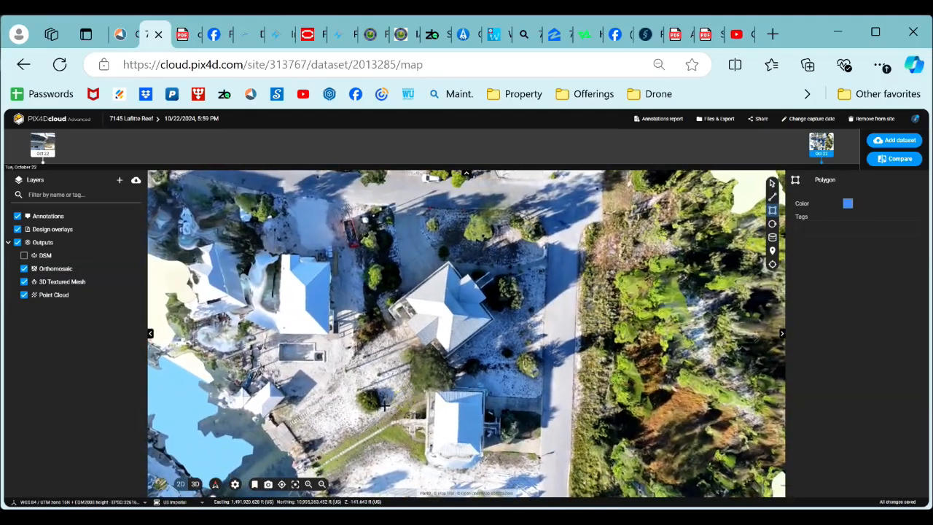
scroll(404, 400, "up", 5)
scroll(381, 406, "down", 3)
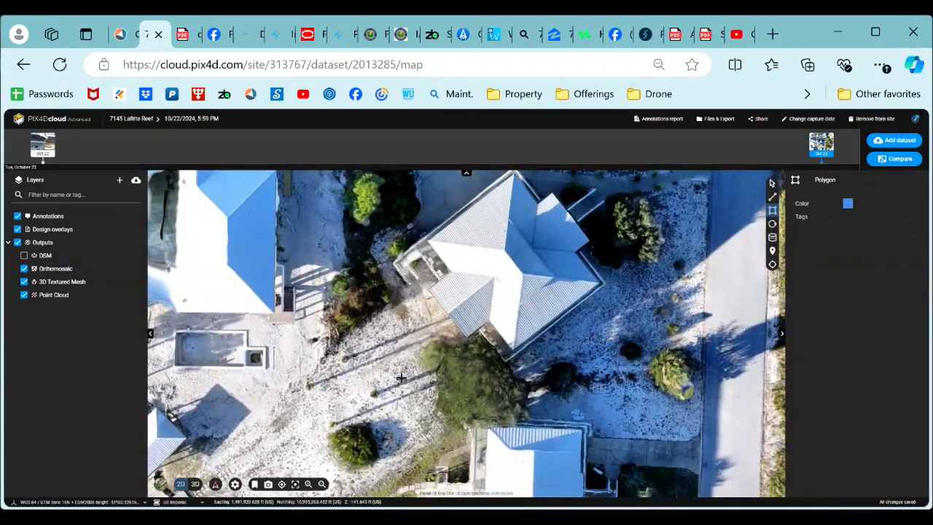
scroll(430, 361, "up", 3)
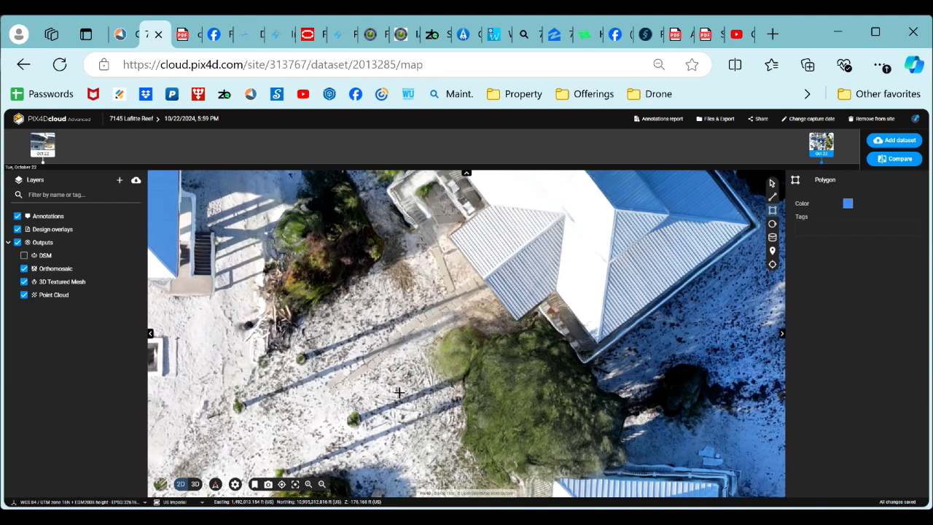
scroll(399, 392, "down", 3)
scroll(410, 365, "up", 2)
scroll(406, 379, "down", 3)
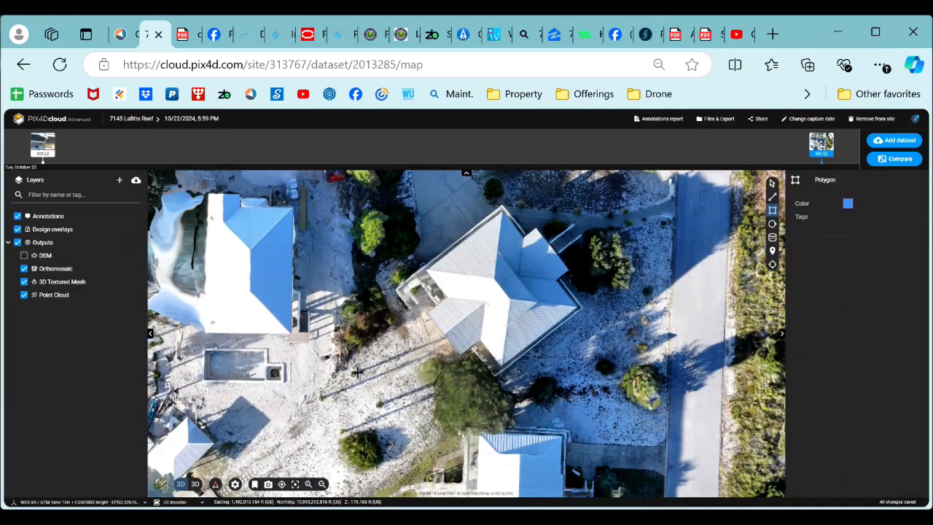
scroll(390, 356, "up", 5)
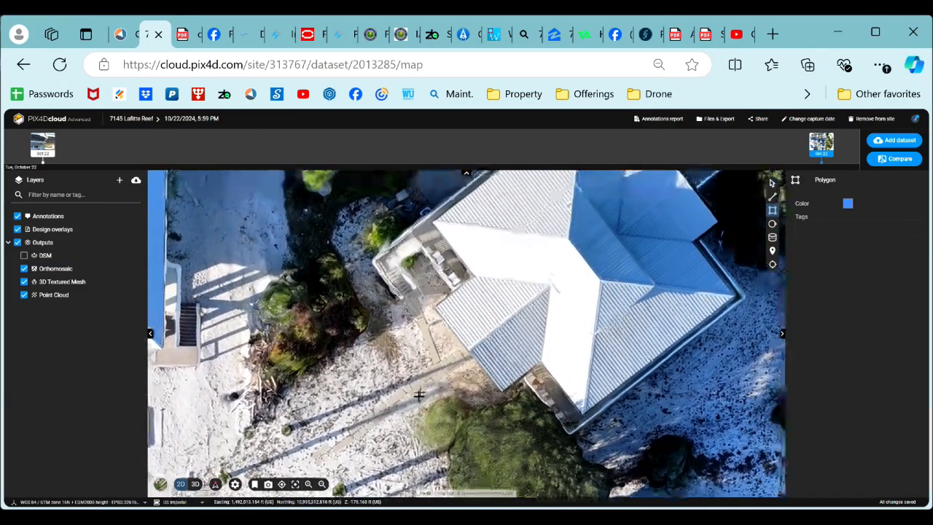
left_click_drag(381, 392, 406, 390)
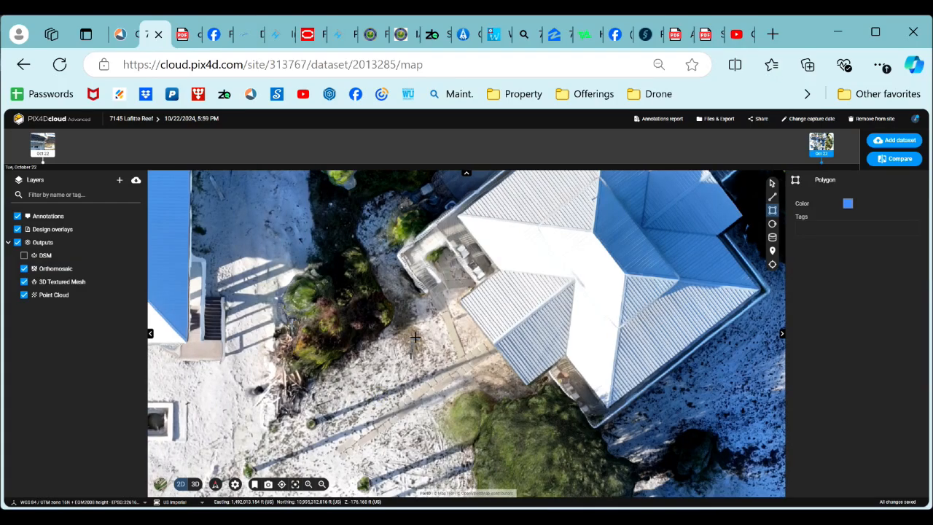
scroll(415, 337, "up", 3)
scroll(423, 353, "down", 2)
Inspect the ground and paved path along the house's roof edge facing the yard
left_click_drag(437, 350, 399, 372)
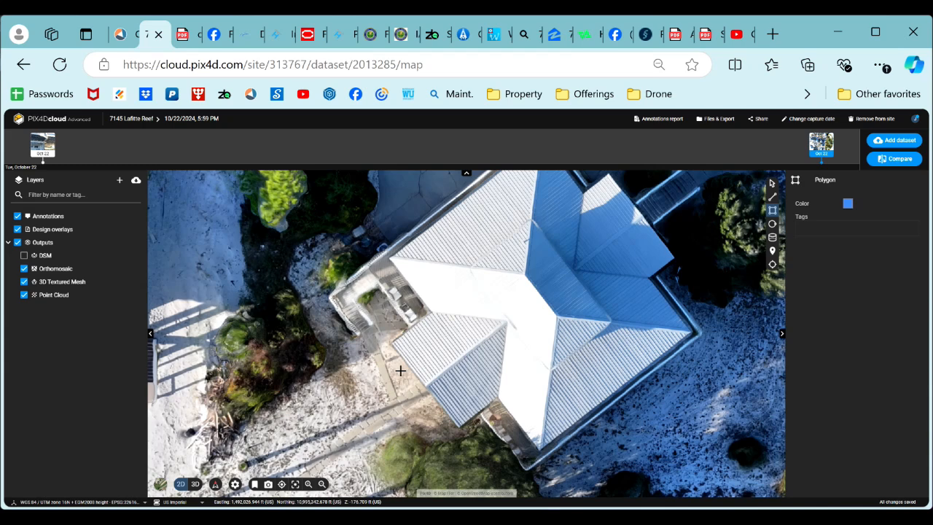
scroll(414, 365, "up", 5)
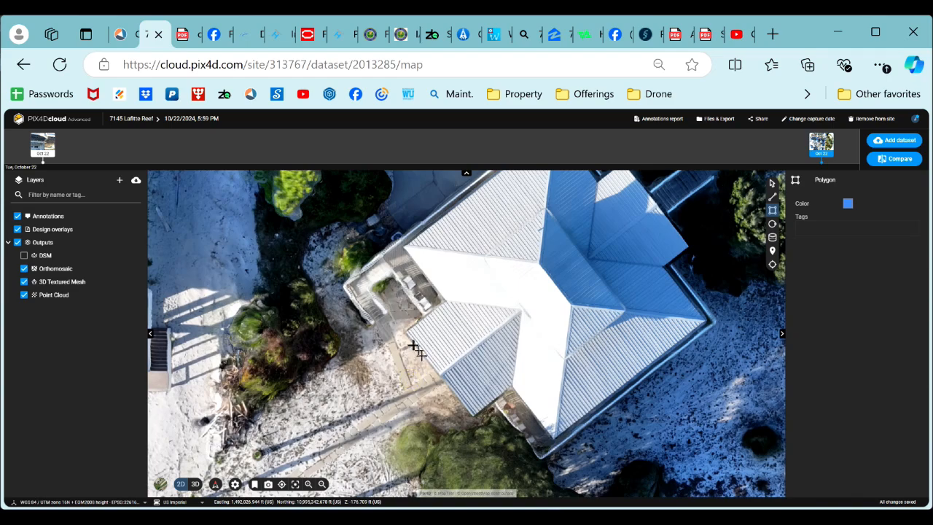
scroll(381, 402, "down", 5)
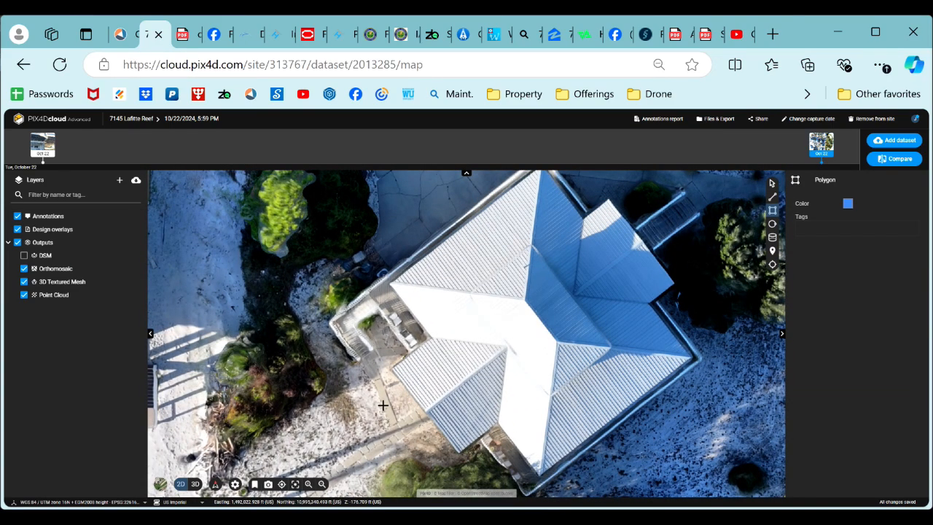
scroll(396, 390, "down", 3)
left_click_drag(396, 398, 414, 347)
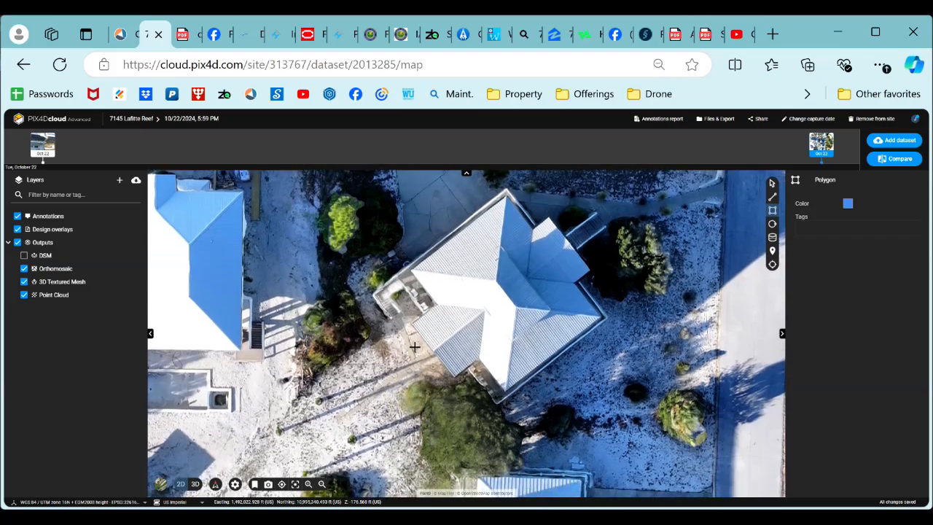
scroll(414, 348, "up", 3)
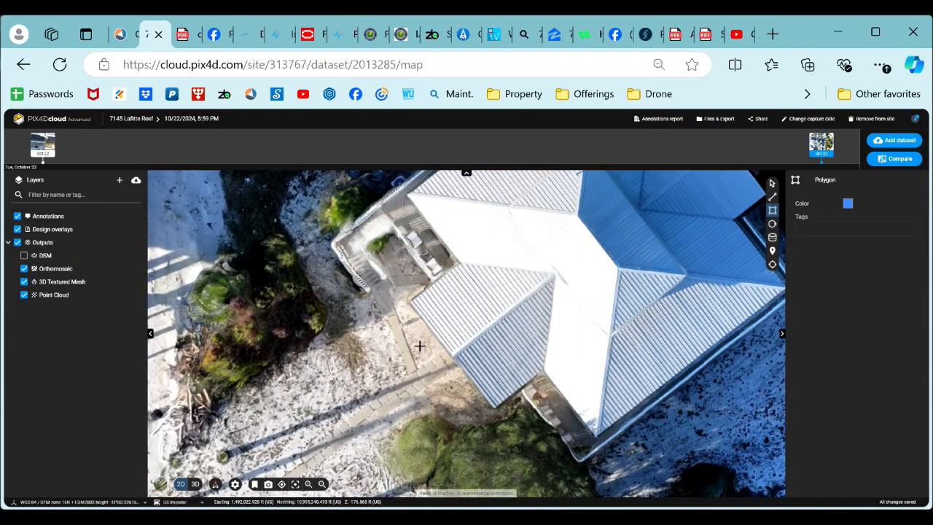
scroll(406, 391, "down", 3)
scroll(403, 389, "up", 3)
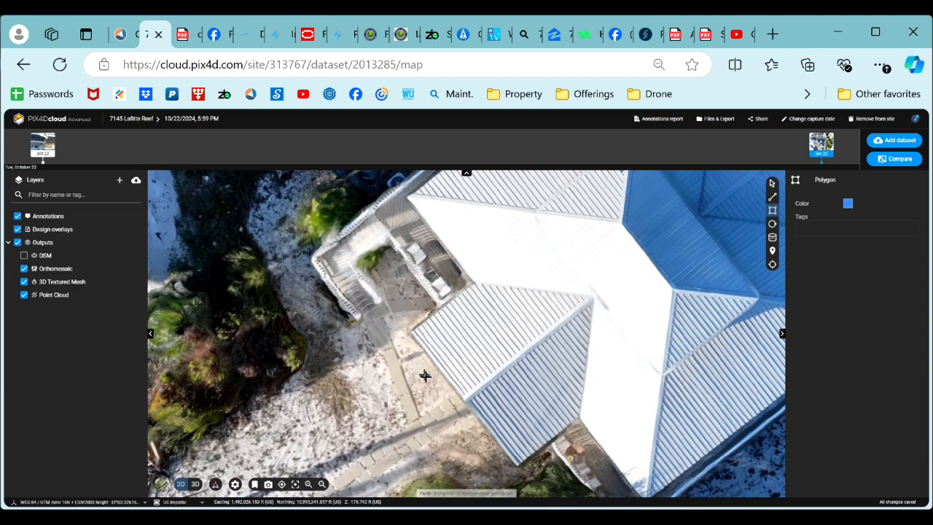
scroll(420, 384, "down", 2)
Inspect the patio and outdoor stairs at the house corner, and view the house within its surroundings
scroll(421, 336, "up", 3)
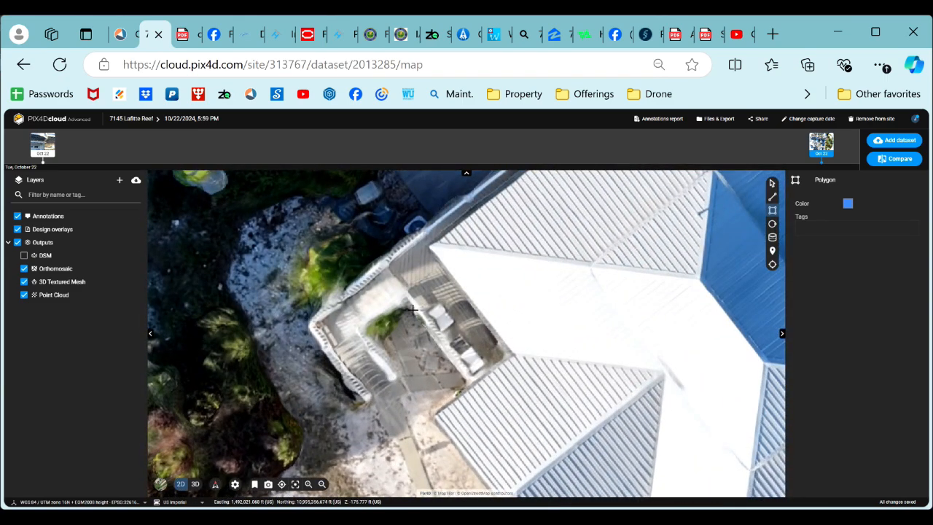
scroll(412, 309, "down", 2)
left_click_drag(415, 365, 413, 333)
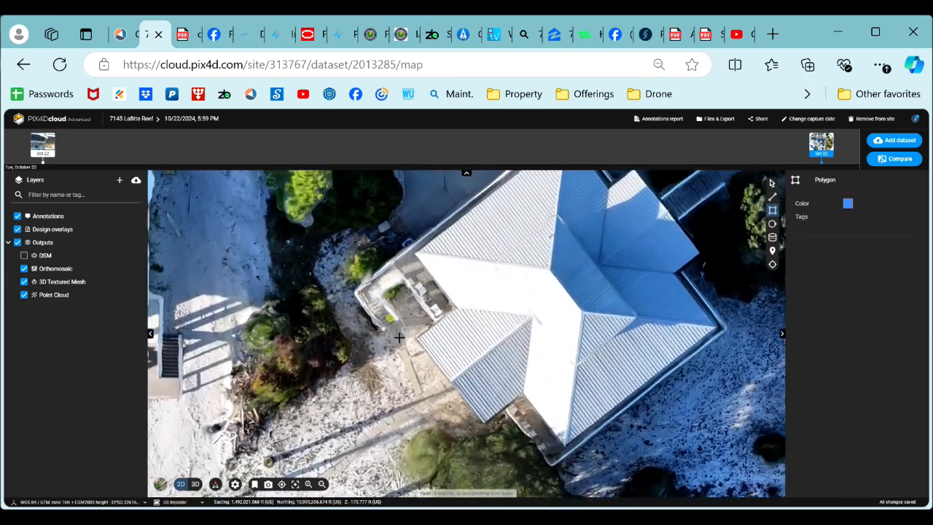
scroll(398, 334, "up", 2)
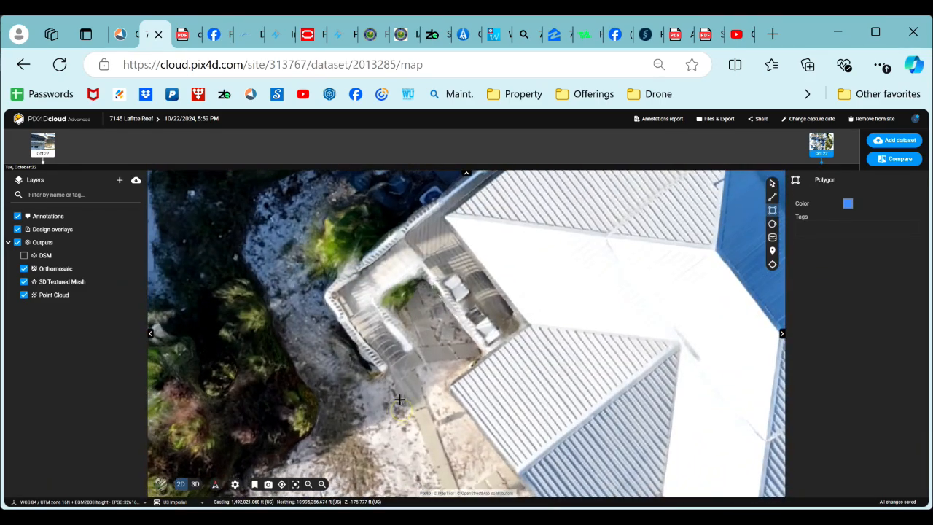
scroll(403, 399, "down", 2)
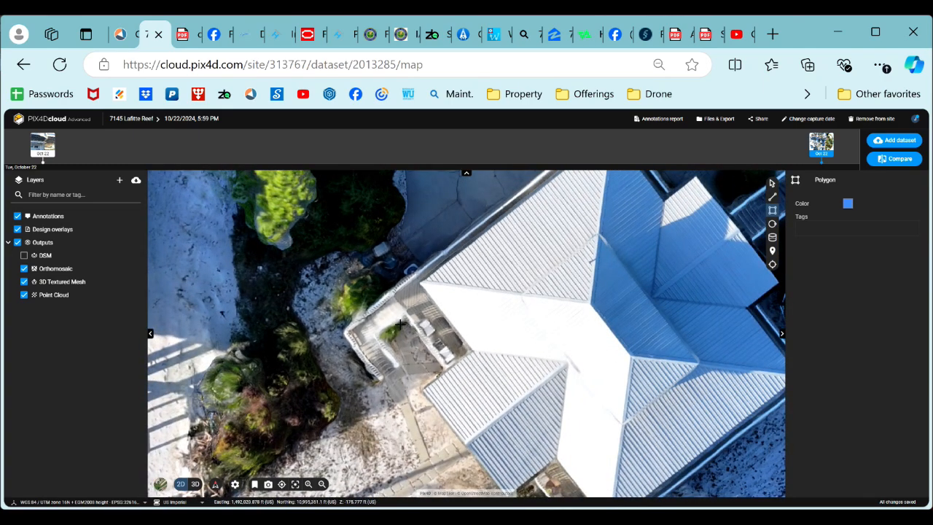
scroll(403, 332, "up", 1)
scroll(402, 337, "down", 1)
left_click_drag(397, 413, 388, 385)
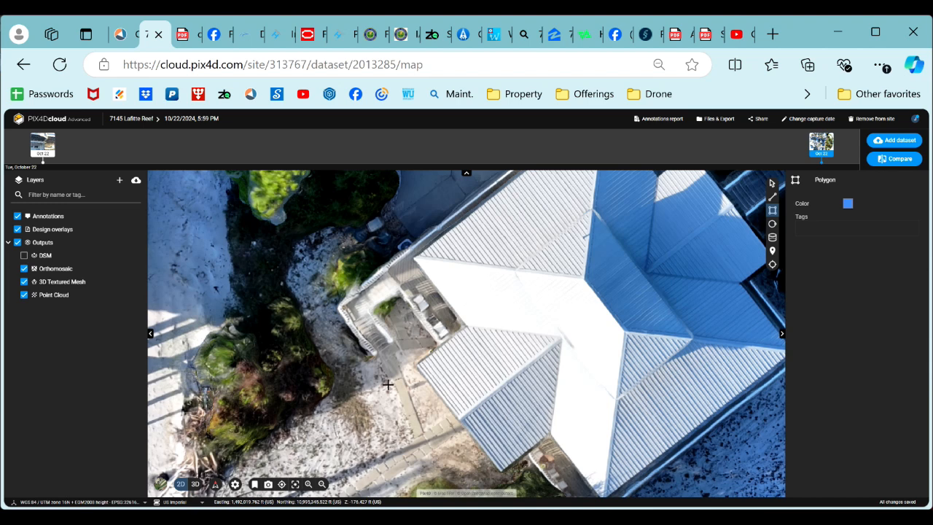
scroll(388, 384, "down", 3)
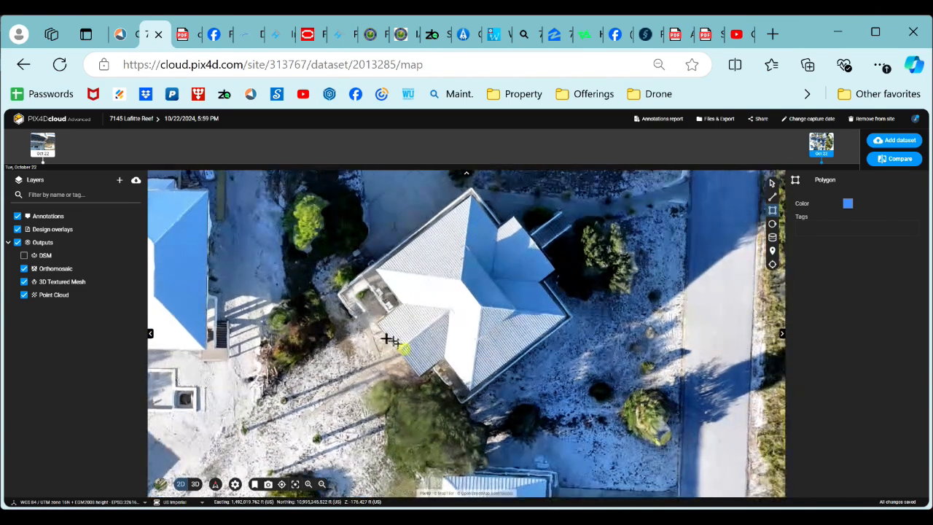
scroll(389, 342, "down", 3)
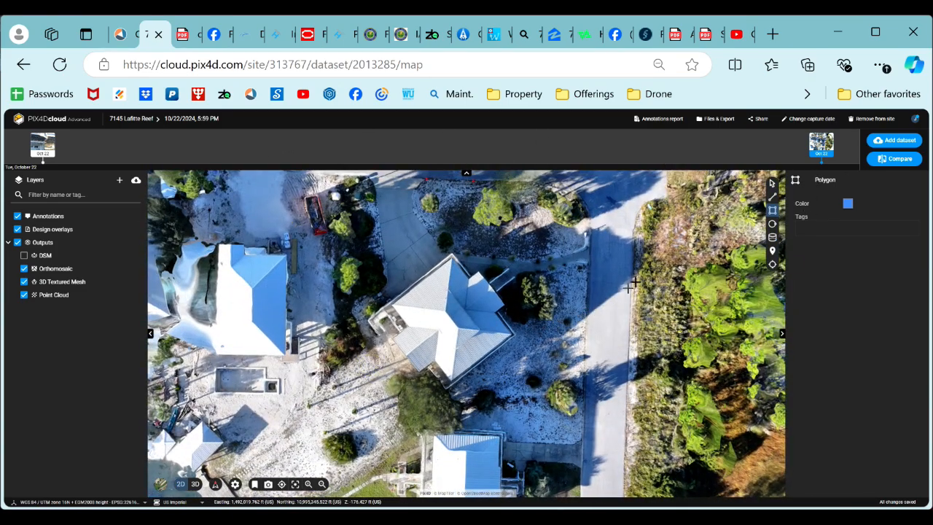
Draw a circle annotation with a radius of about 2.57 ft over the trees across the road, and delete it
left_click(772, 224)
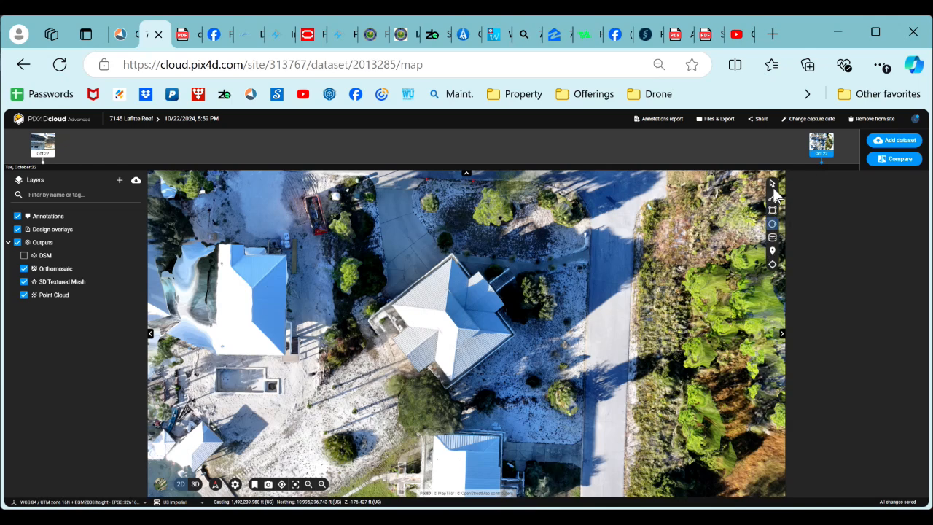
left_click(740, 284)
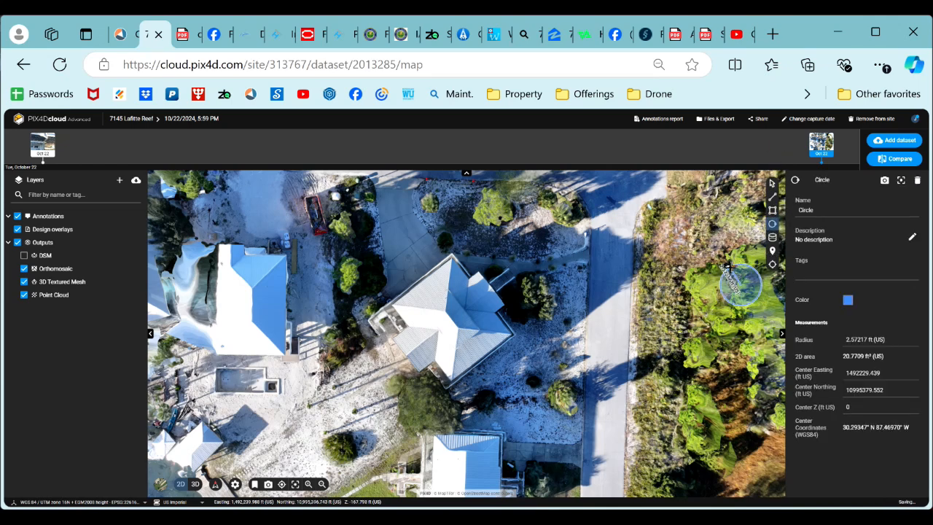
key("Delete")
Survey the whole property on the orthomosaic, from the waterfront and neighbouring houses to the yard and road
scroll(699, 284, "down", 3)
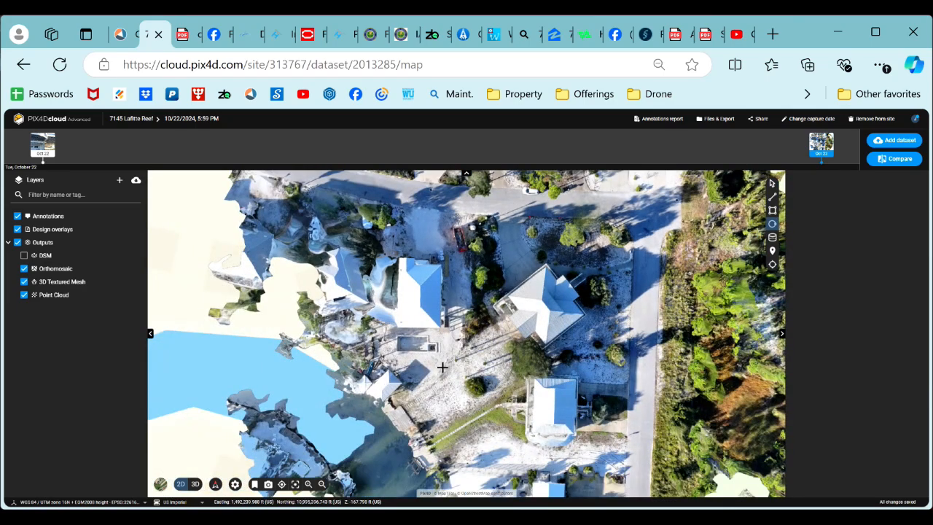
left_click_drag(443, 367, 439, 385)
scroll(438, 385, "up", 4)
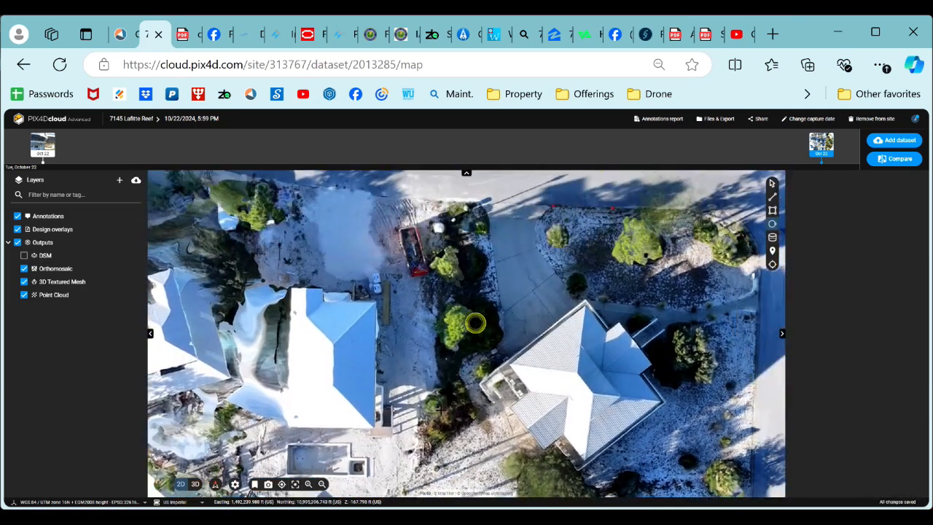
scroll(449, 383, "down", 3)
left_click_drag(464, 394, 450, 337)
scroll(456, 335, "up", 3)
scroll(448, 339, "down", 3)
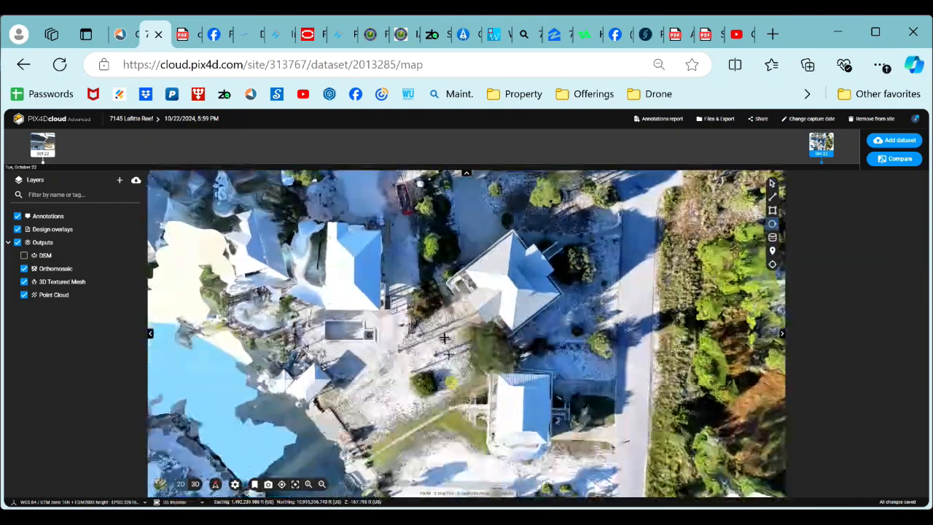
scroll(430, 336, "up", 2)
scroll(412, 330, "down", 1)
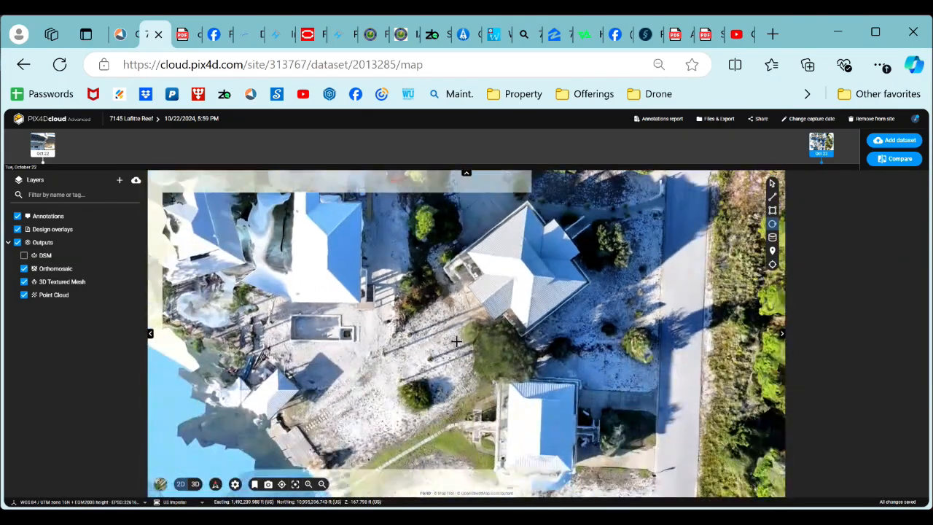
scroll(441, 313, "up", 4)
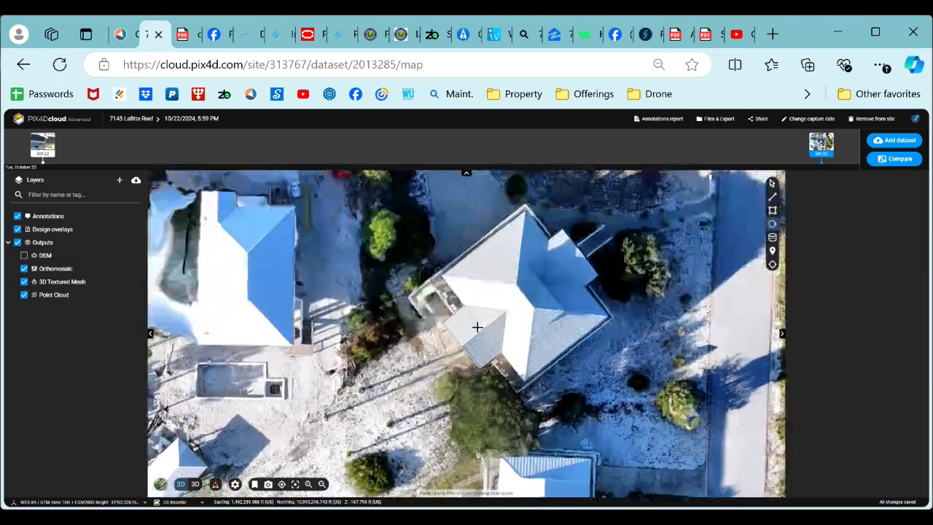
Sketch a circle annotation with a radius of about 1.48 ft over the house roof on the orthomosaic, and discard it
scroll(485, 332, "up", 1)
scroll(472, 334, "up", 2)
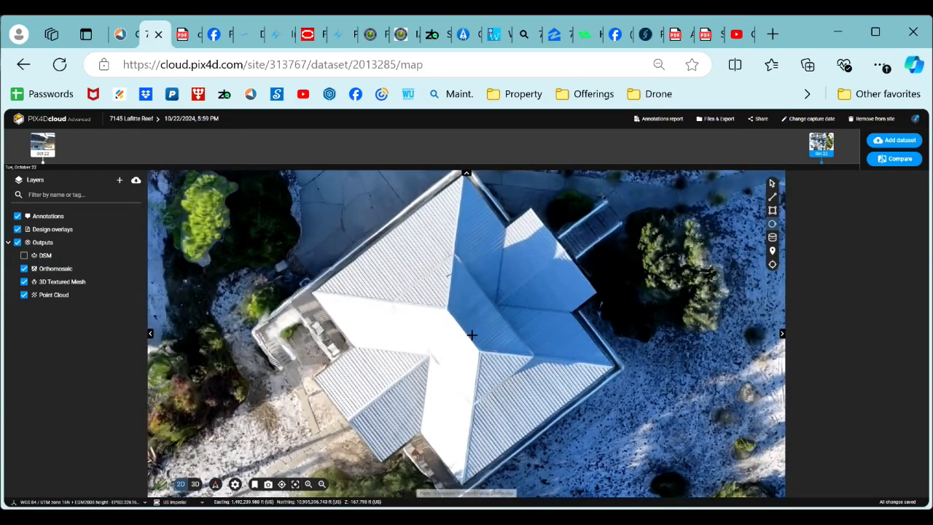
scroll(471, 334, "down", 2)
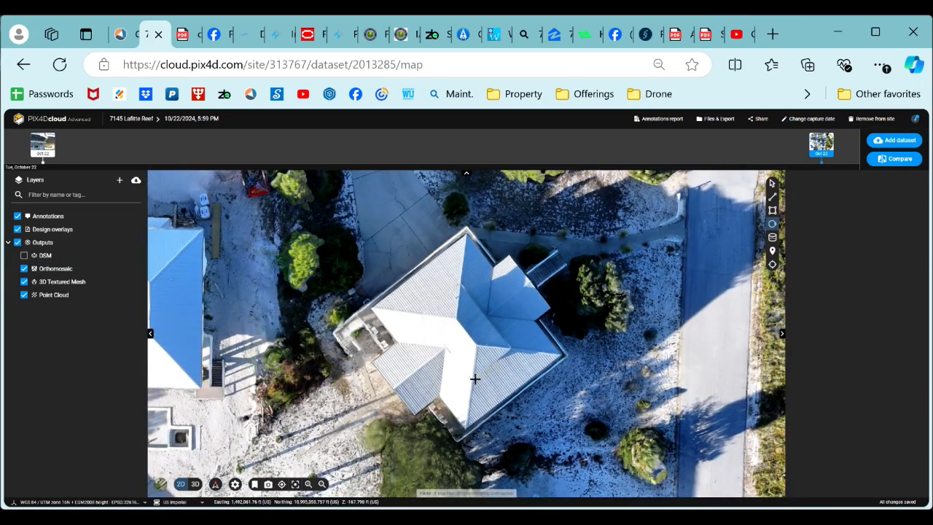
scroll(474, 375, "up", 2)
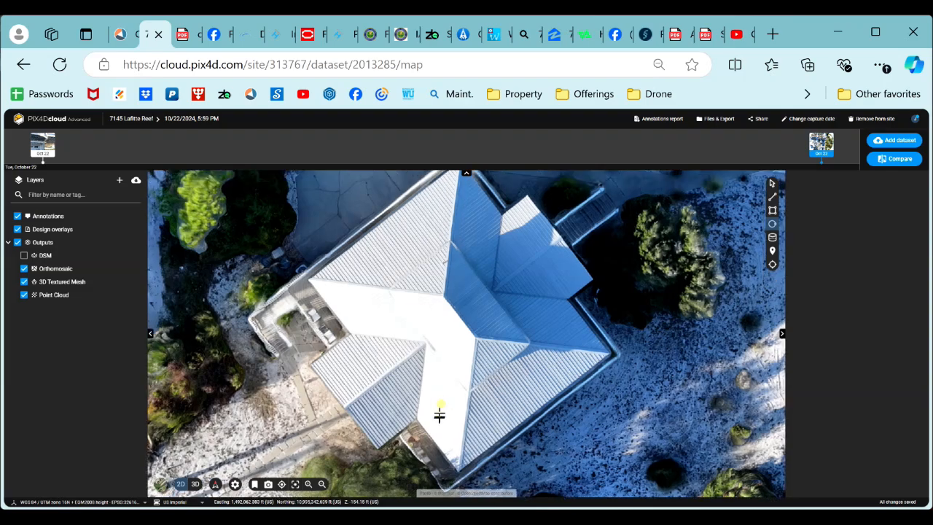
scroll(442, 405, "down", 2)
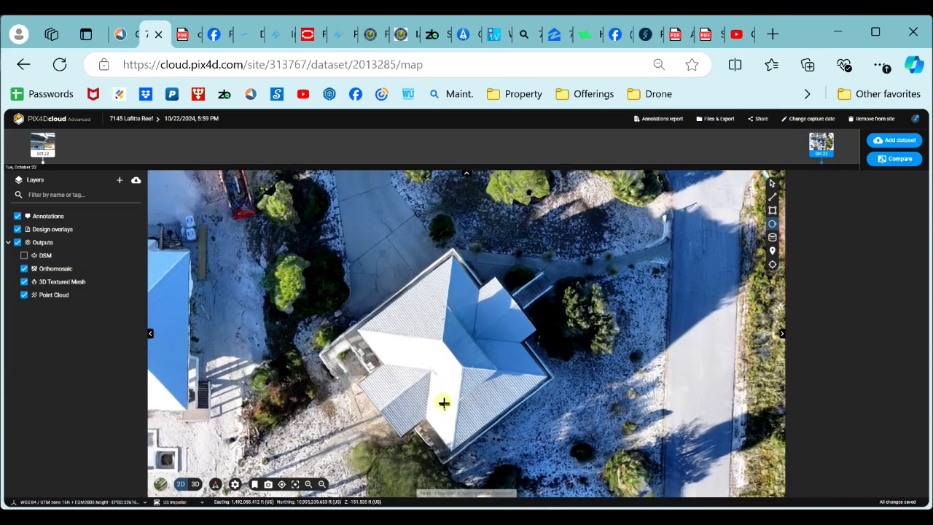
left_click(443, 399)
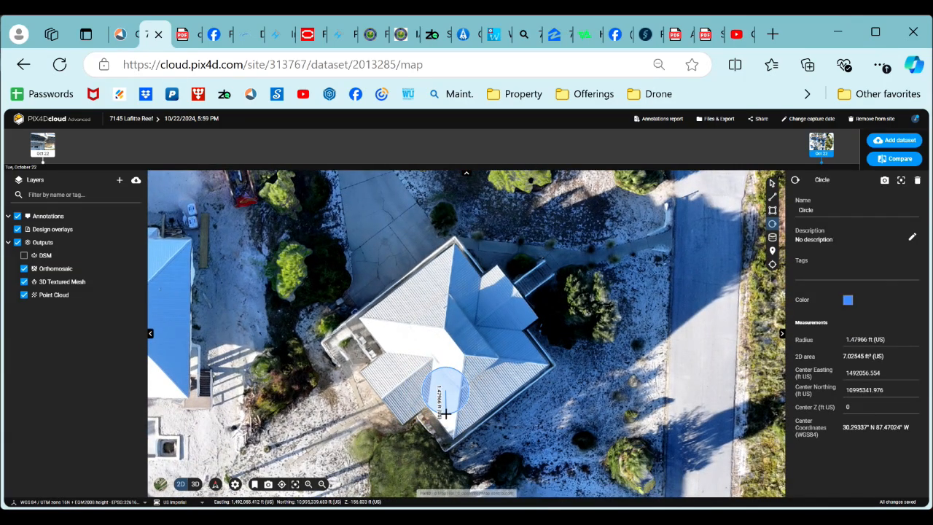
key("Escape")
scroll(445, 409, "down", 2)
scroll(447, 399, "up", 3)
scroll(446, 397, "down", 2)
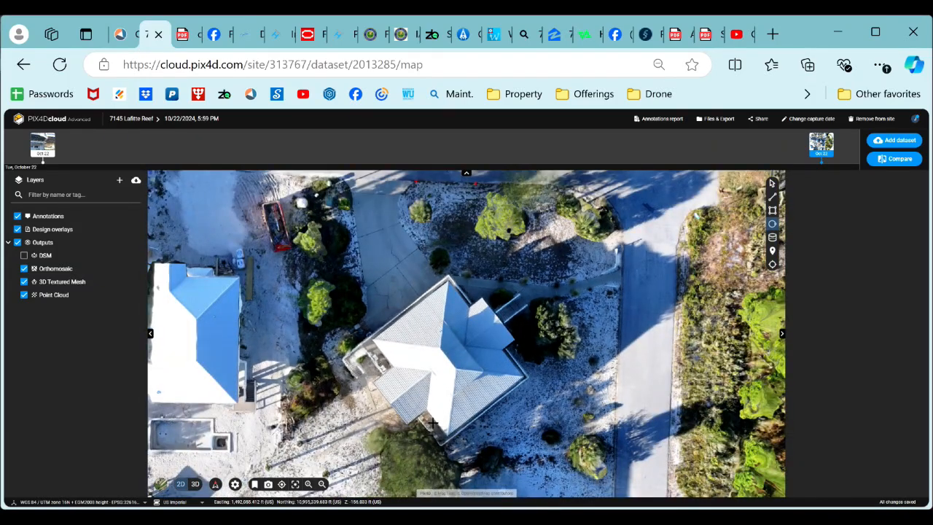